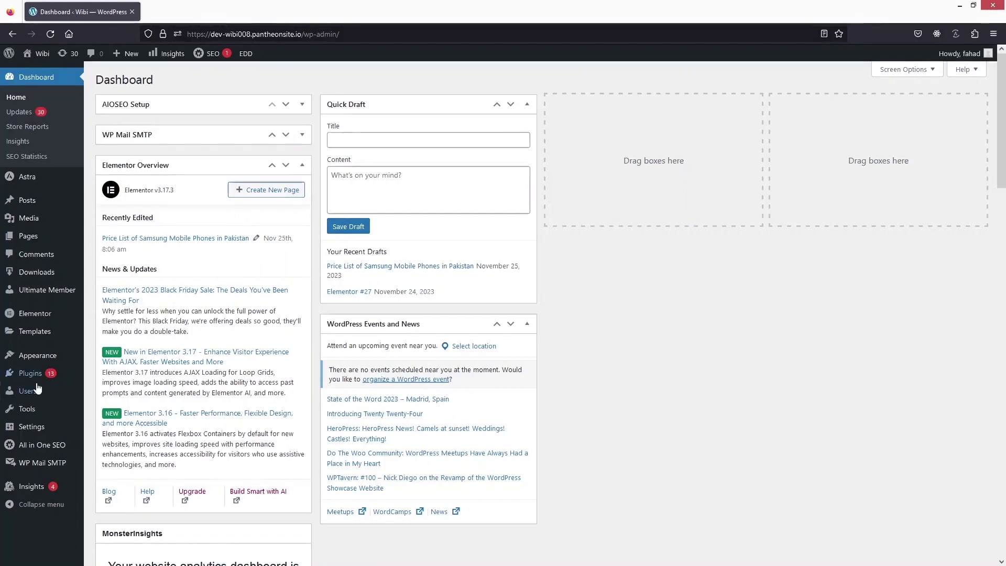
Search the WordPress plugin directory for "elementor".
mouse_move(31, 373)
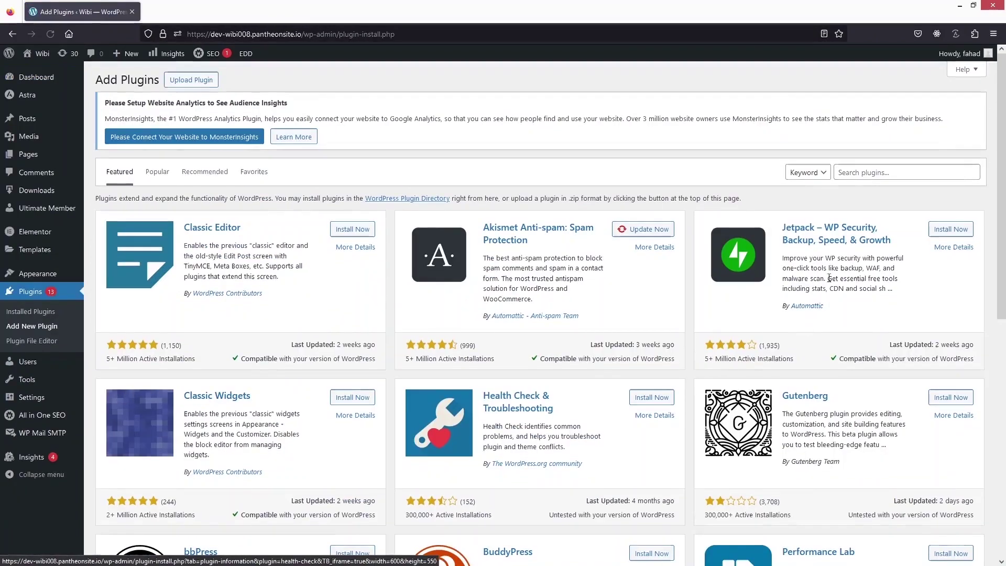
left_click(866, 170)
type("elementor")
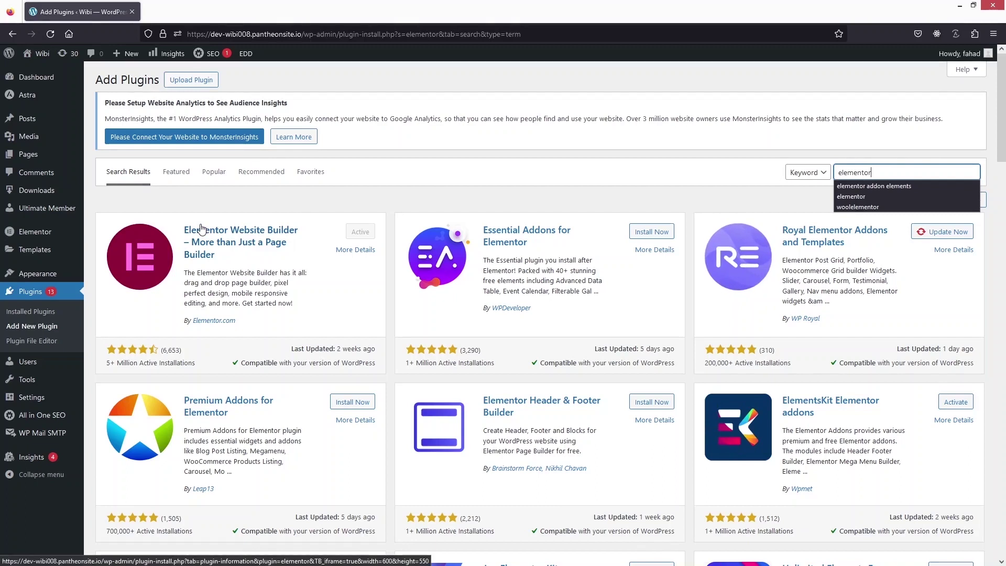
Create a new WordPress page and open it for editing with Elementor.
mouse_move(41, 155)
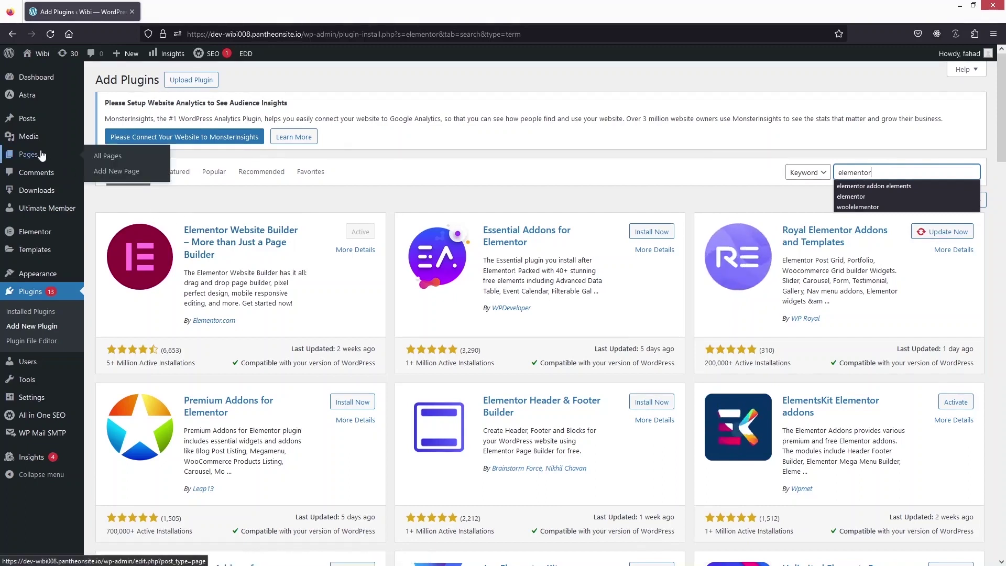
left_click(132, 172)
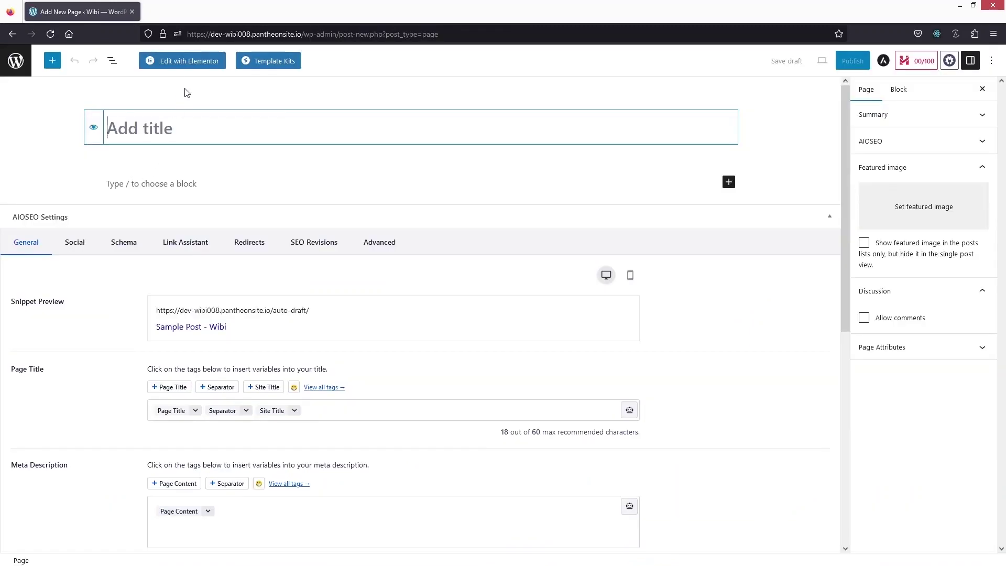
left_click(190, 62)
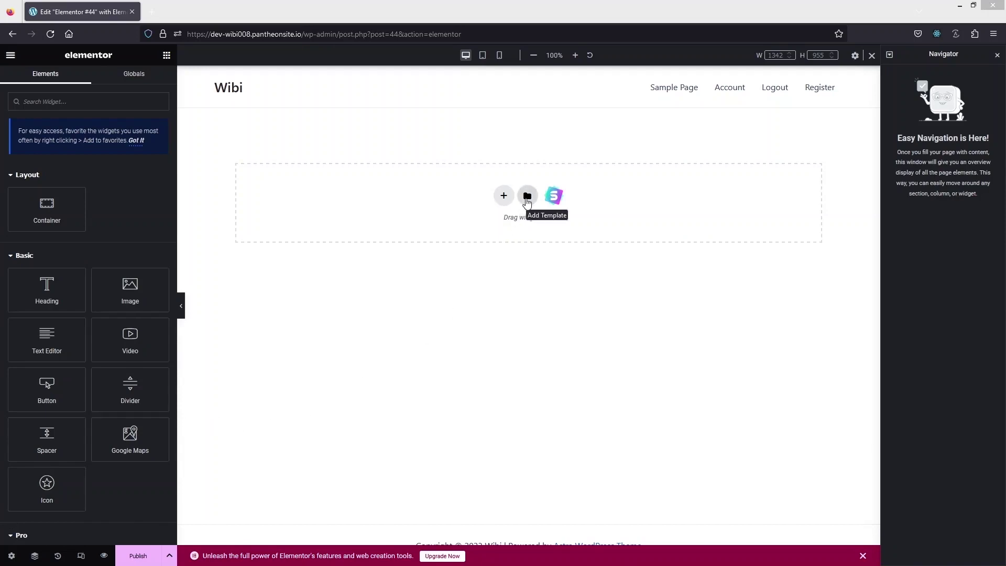
Insert the free centred "This Headline Grabs Visitors' Attention" block from the template library's Hero category into the page.
left_click(526, 201)
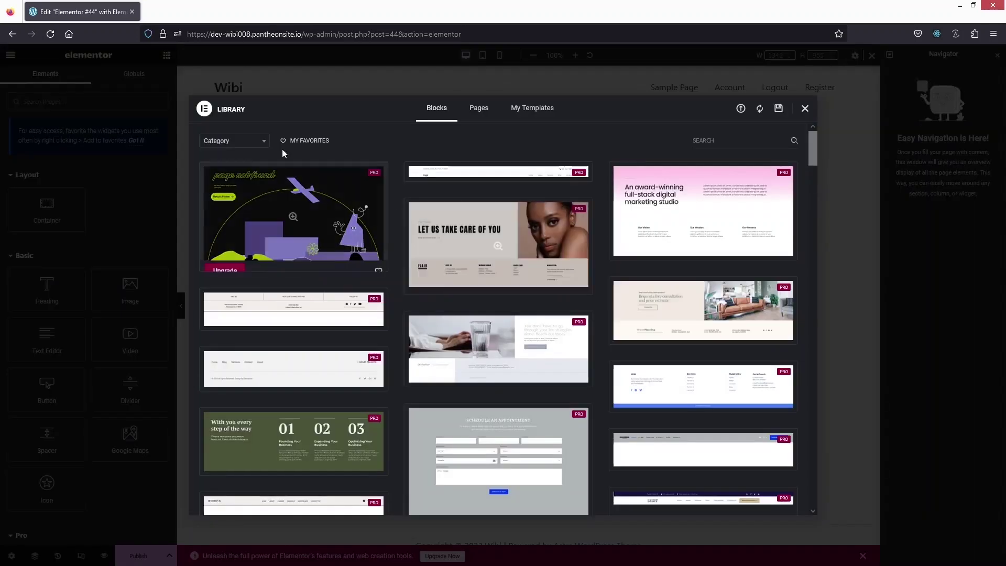
left_click(255, 139)
scroll(230, 231, "down", 4)
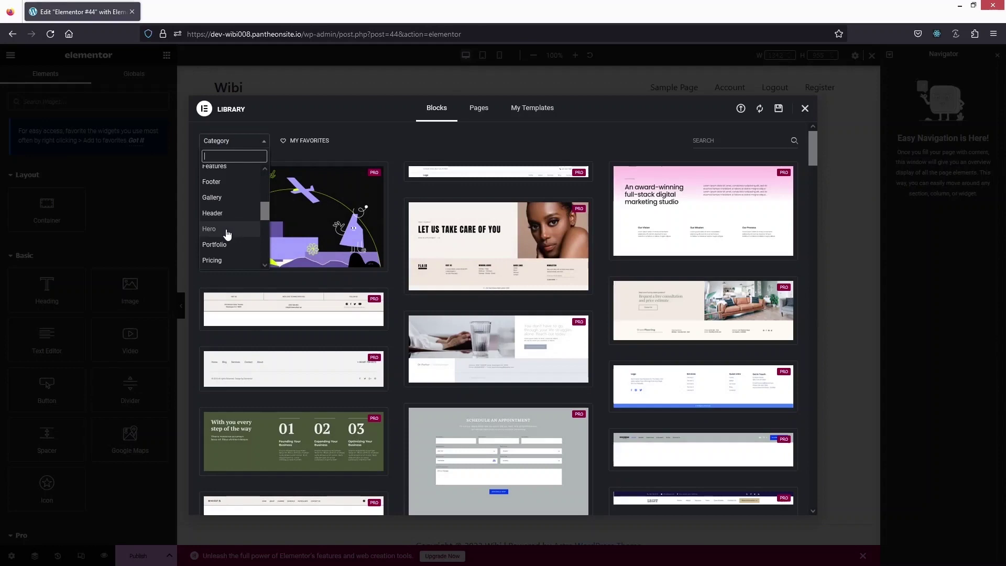
left_click(227, 233)
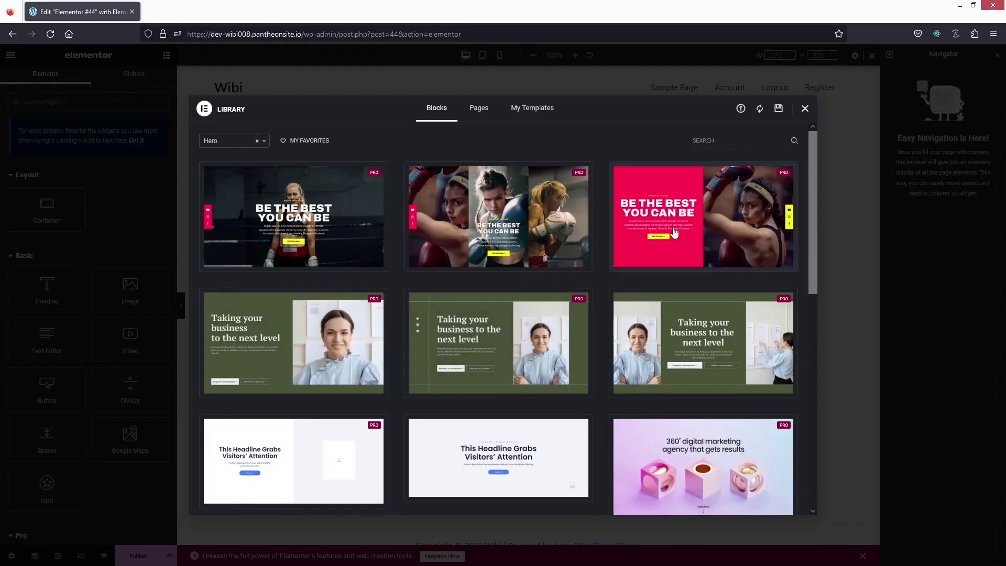
left_click_drag(813, 183, 813, 298)
mouse_move(514, 218)
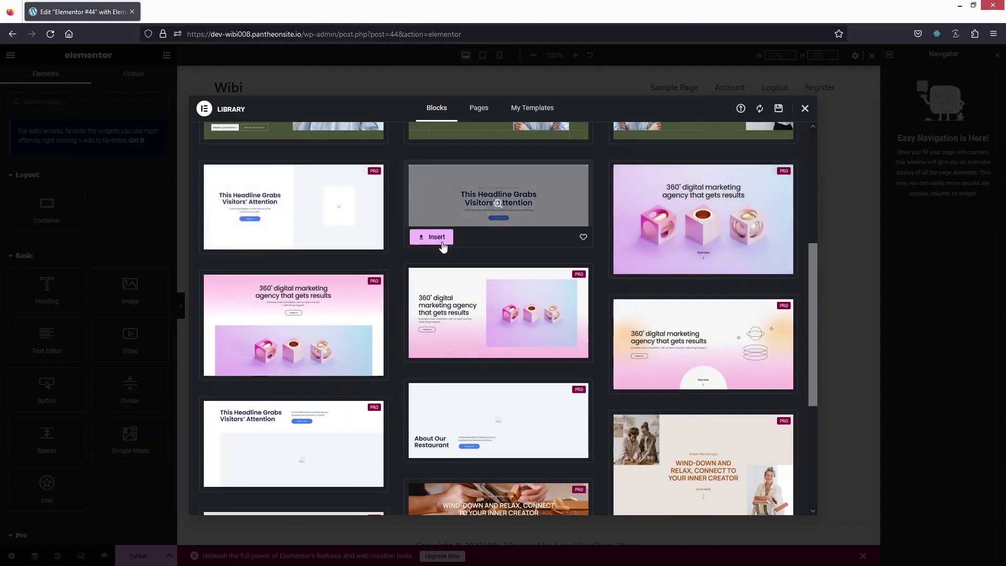
left_click(433, 232)
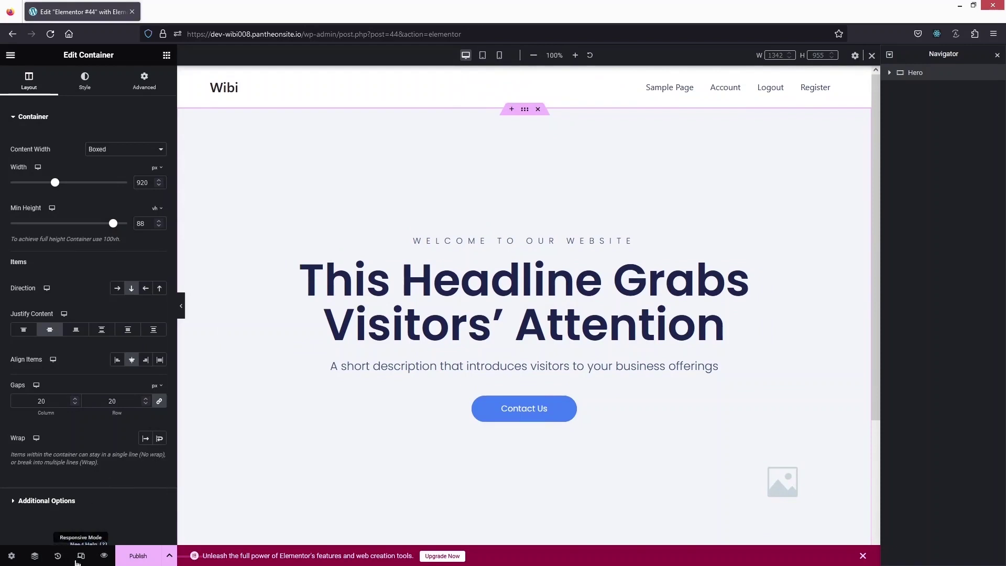
Preview the hero section at mobile size, return to desktop size and hide the responsive controls.
left_click(499, 55)
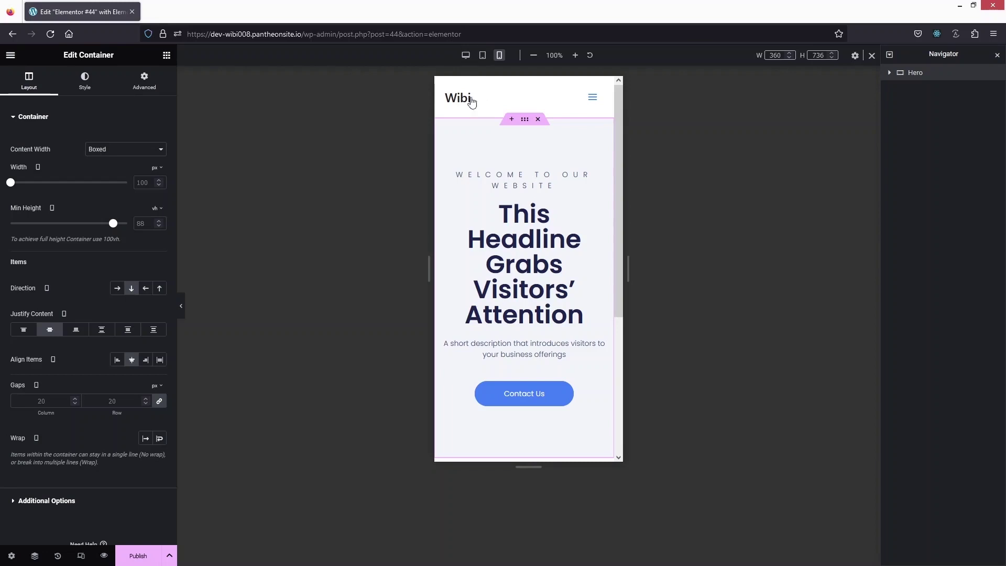
left_click(465, 55)
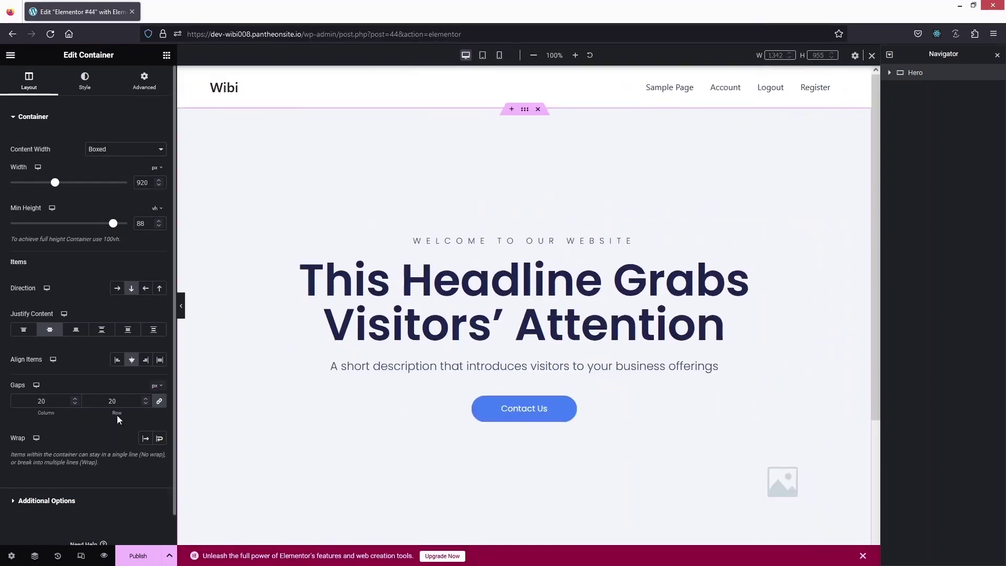
left_click(82, 562)
scroll(431, 173, "down", 1)
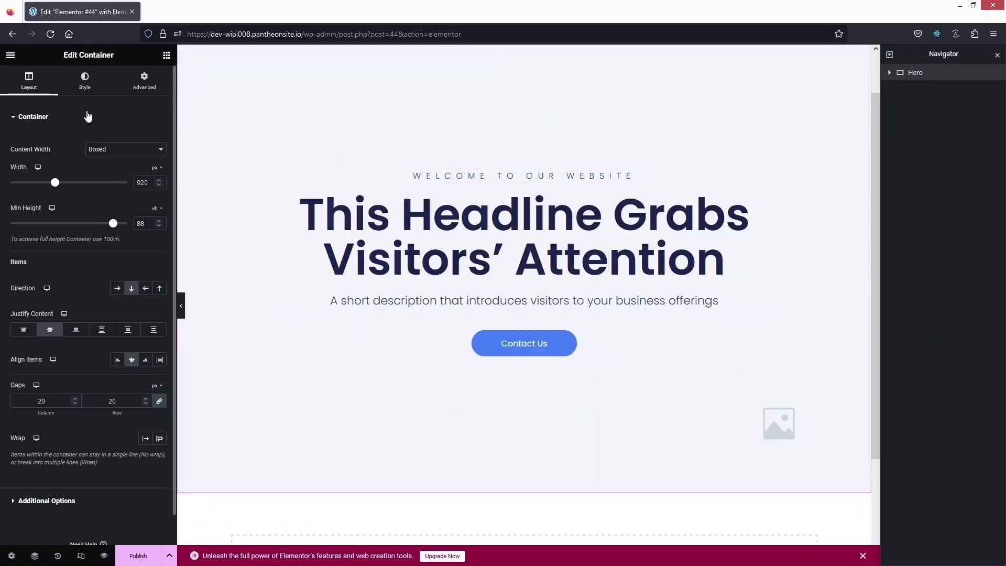
Add a new single container with vertical direction below the hero section.
left_click(166, 56)
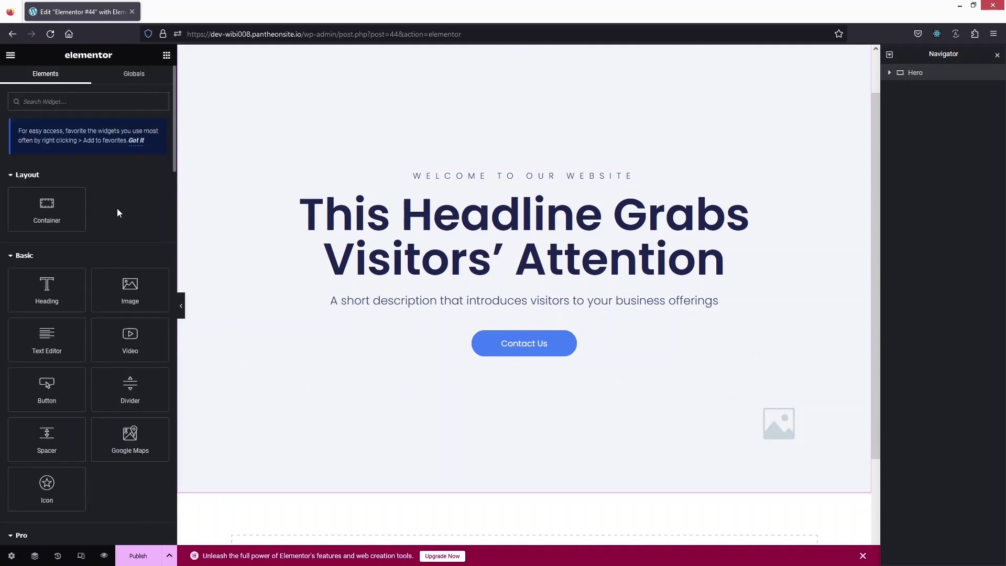
scroll(356, 208, "up", 1)
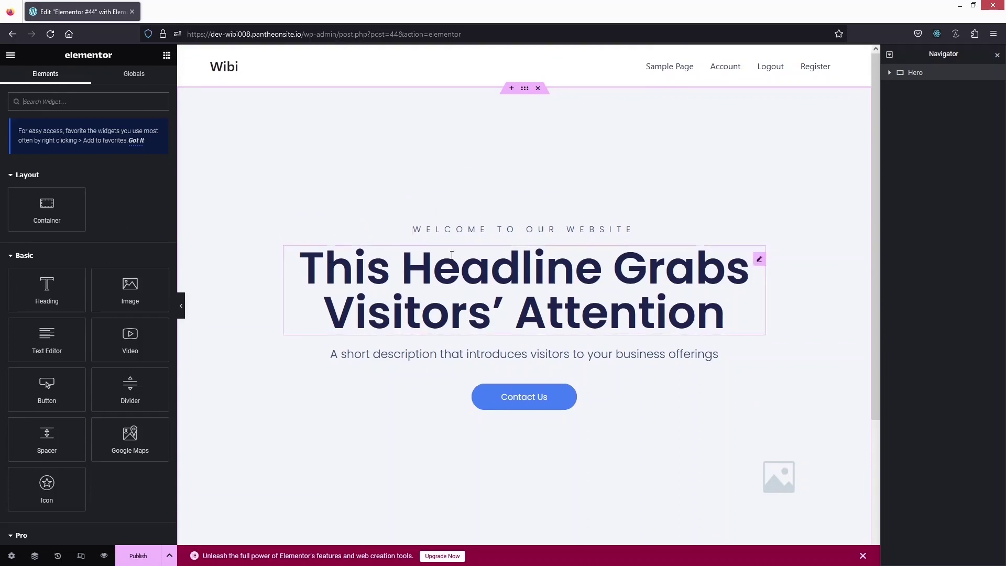
scroll(278, 234, "down", 3)
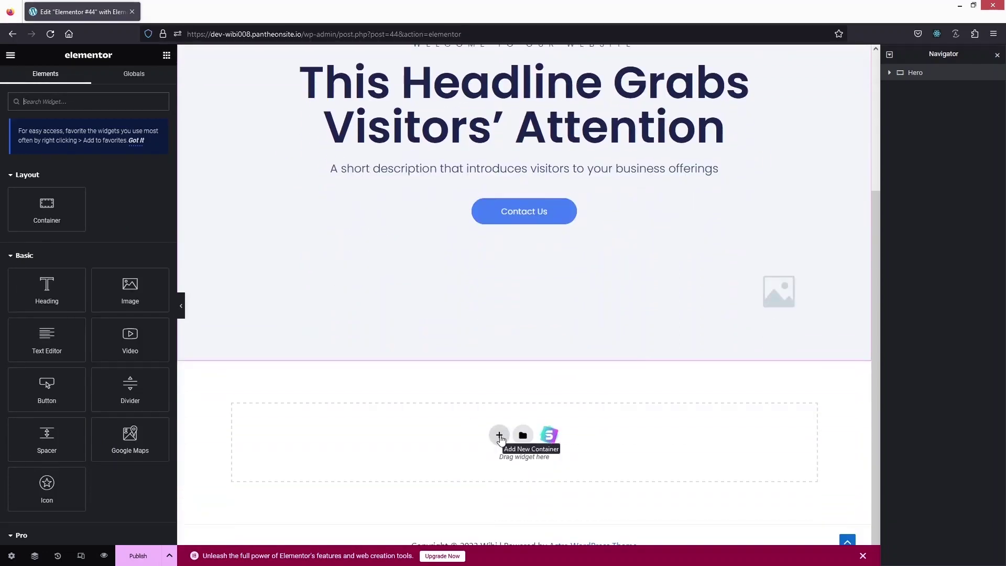
left_click(499, 436)
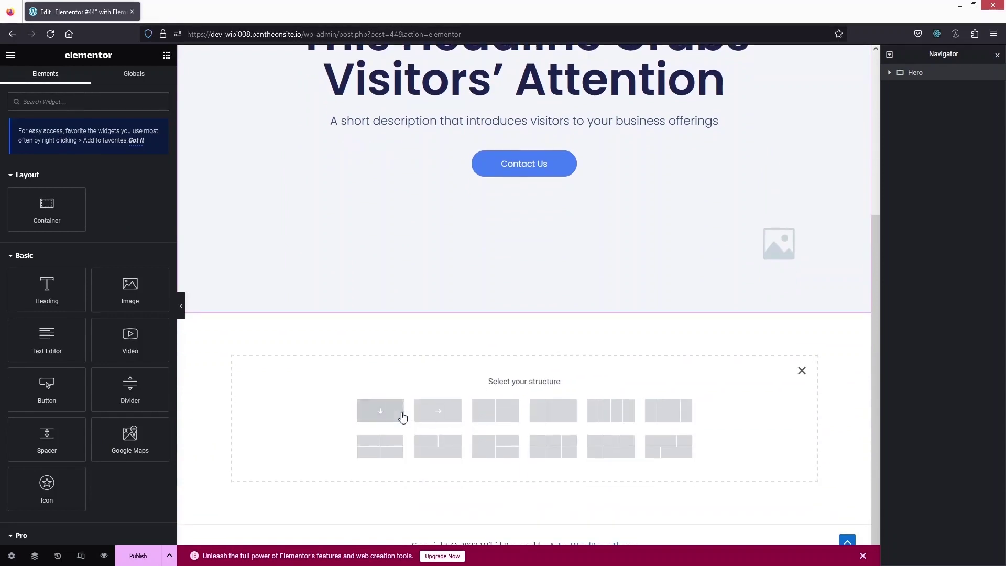
left_click(391, 411)
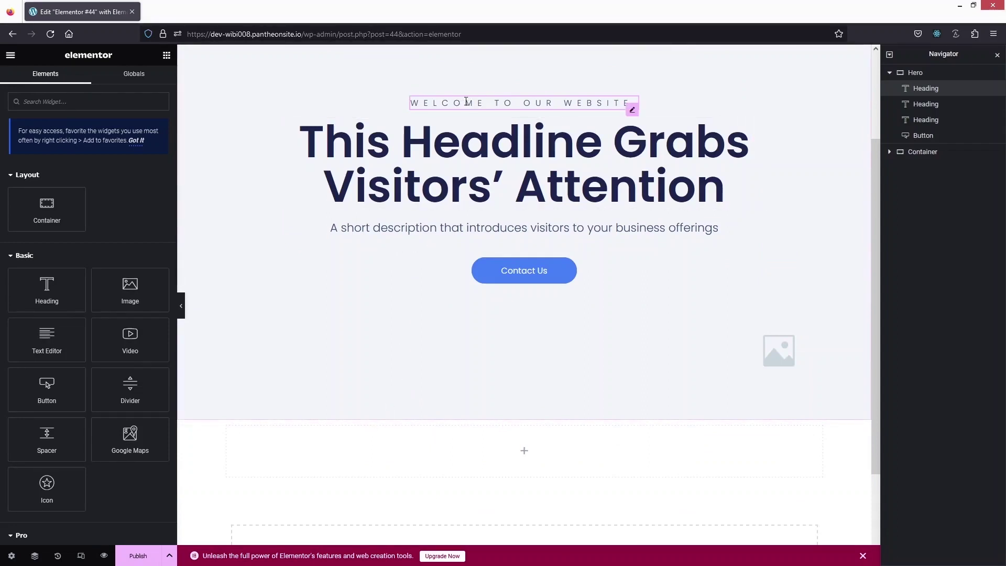
Examine the text colour and typography settings of the hero's "Welcome to our website" heading.
left_click(465, 101)
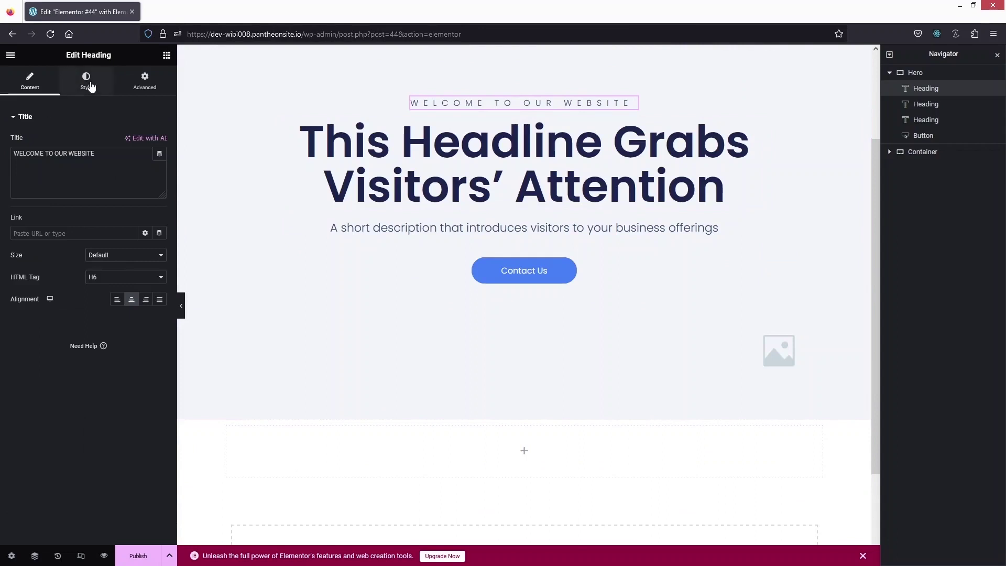
left_click(87, 82)
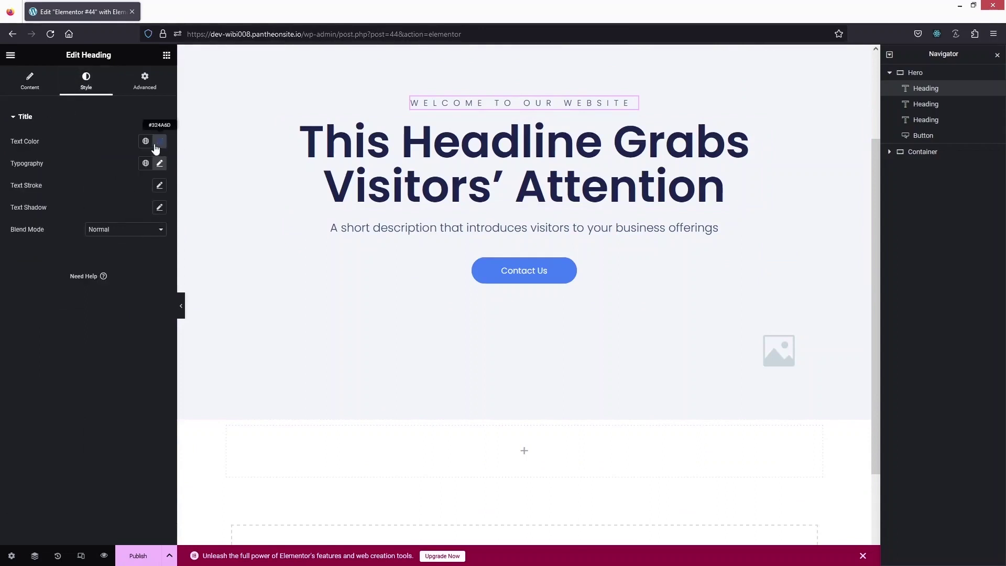
left_click(160, 163)
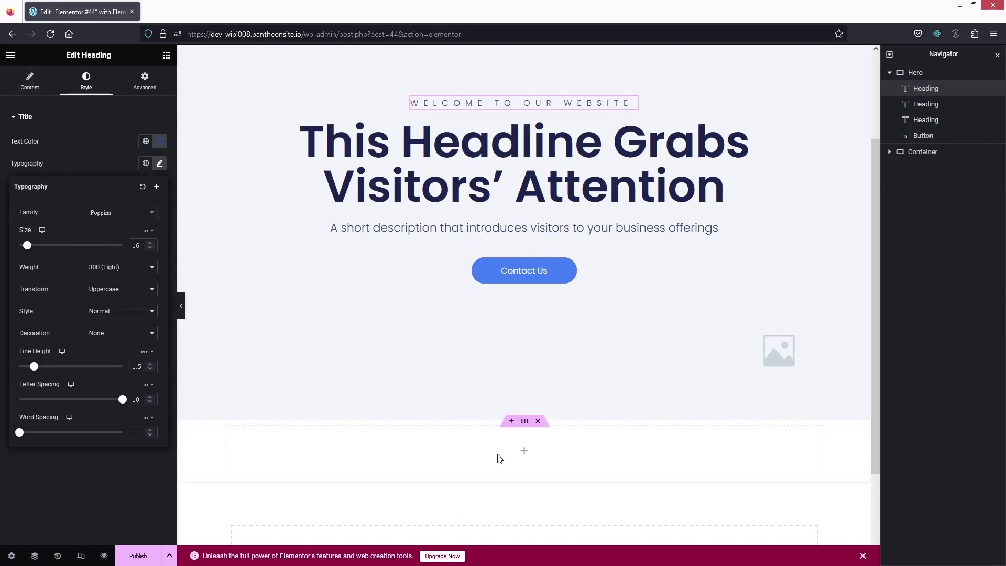
Add three Heading widgets, one below the other, to the new empty container.
left_click(525, 452)
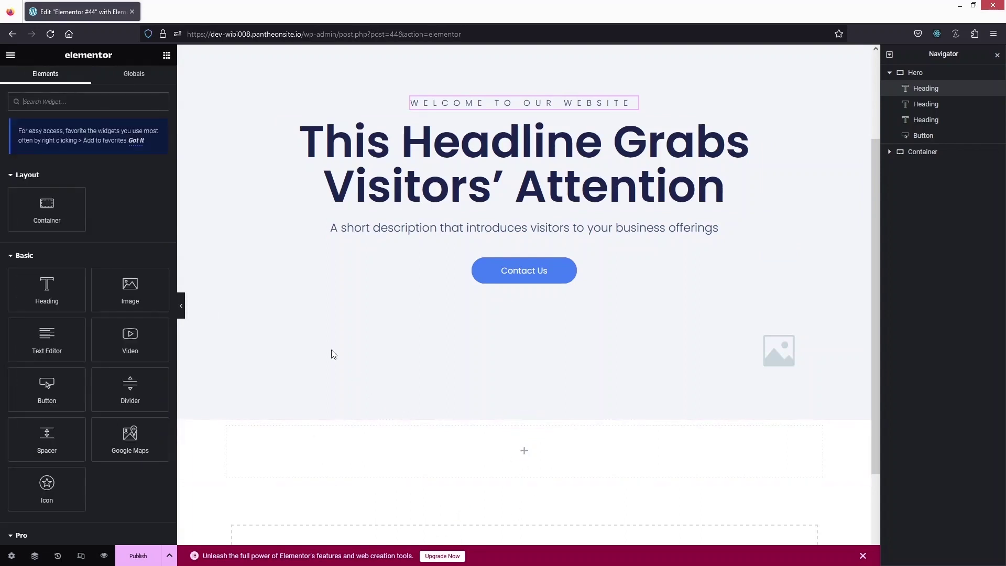
left_click_drag(47, 295, 539, 456)
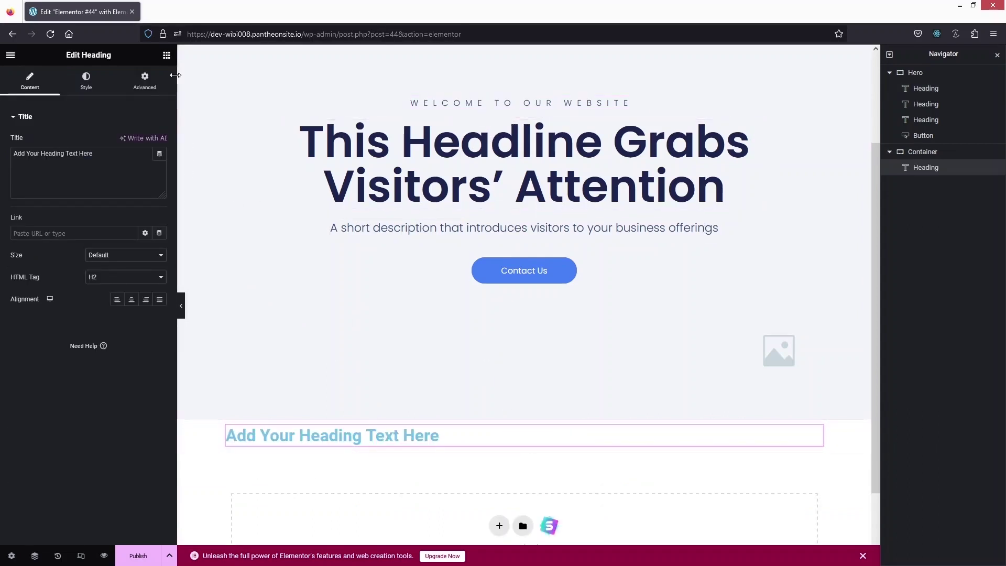
left_click(166, 56)
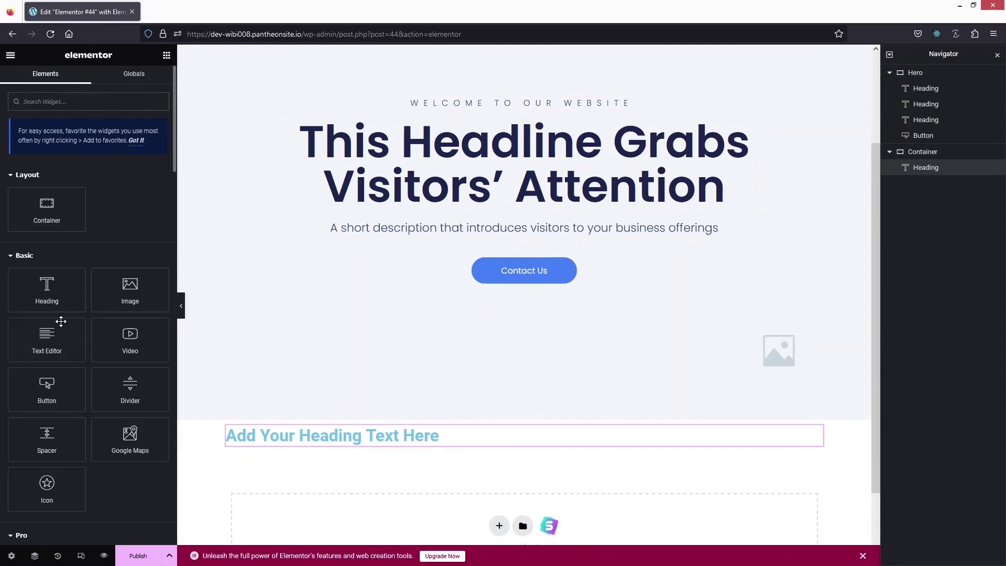
left_click_drag(47, 294, 404, 439)
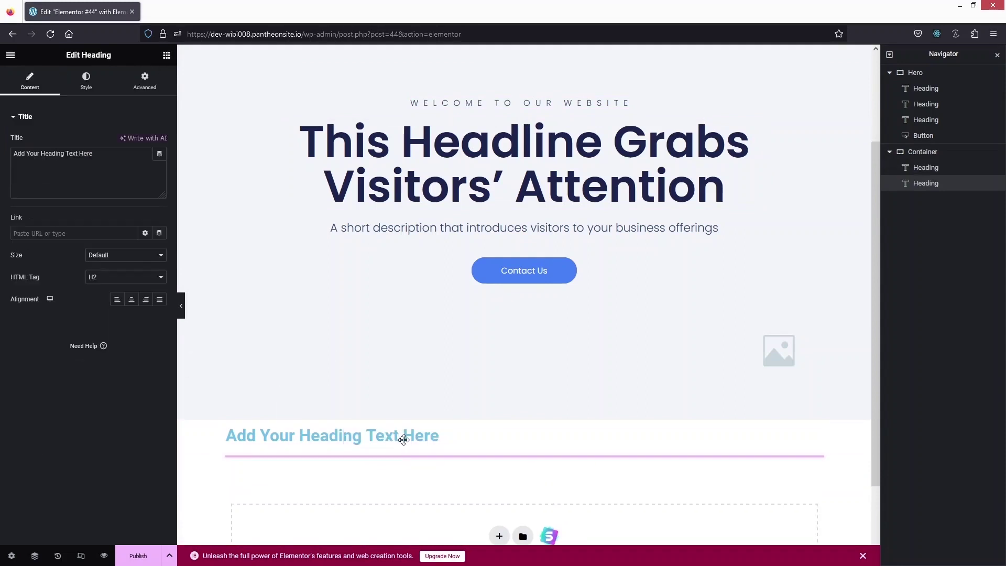
left_click(511, 230)
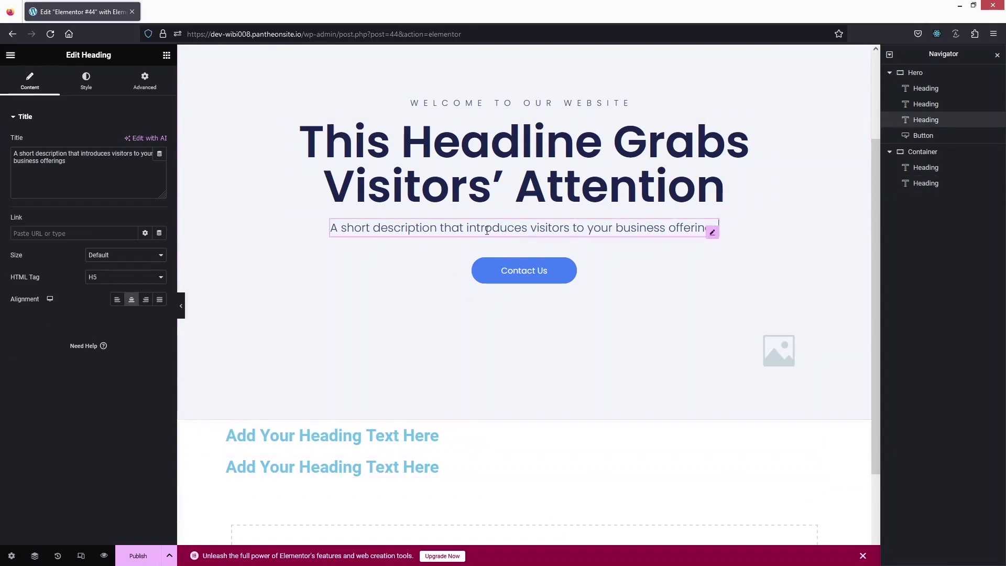
left_click(166, 56)
left_click_drag(46, 290, 411, 471)
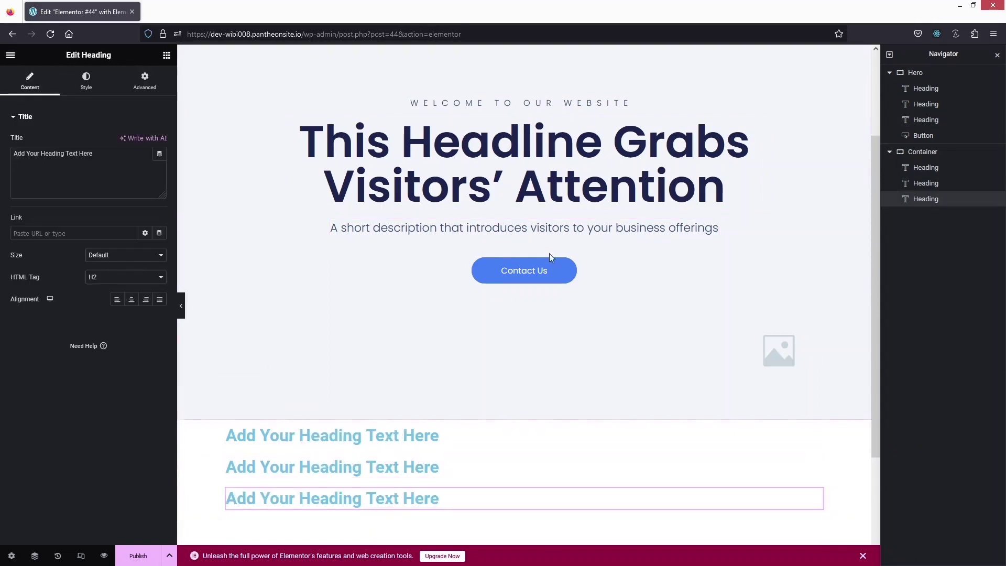
Add a Button widget below the three headings in the new container.
left_click(524, 278)
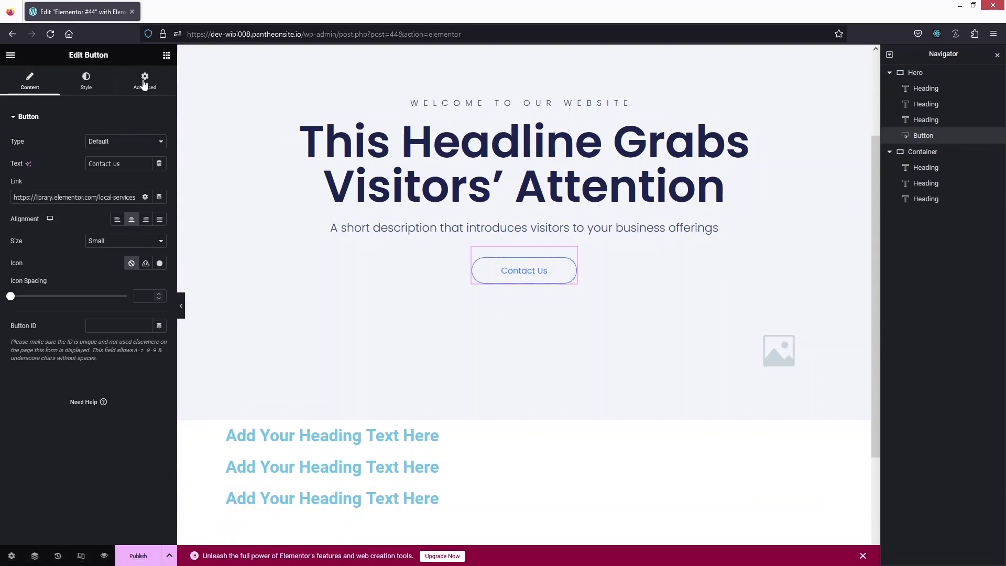
left_click(166, 55)
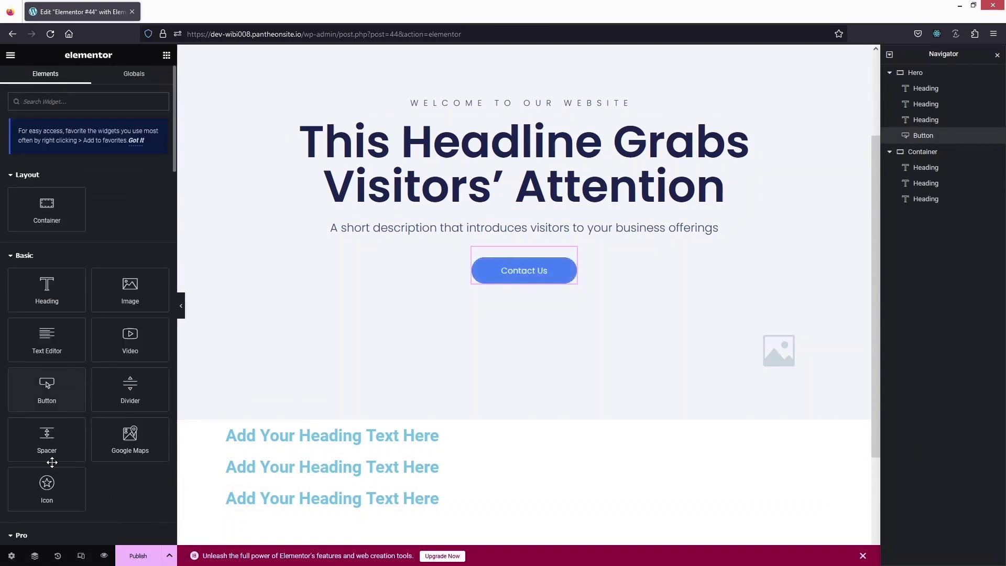
left_click_drag(52, 386, 436, 512)
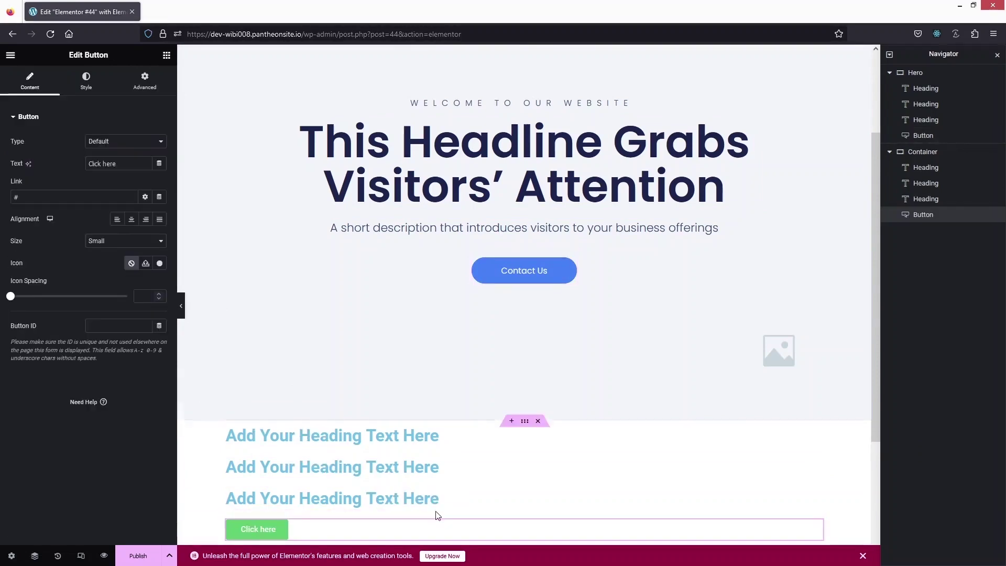
Change the title of the new container's first heading to "Welcome to our website".
scroll(438, 514, "down", 1)
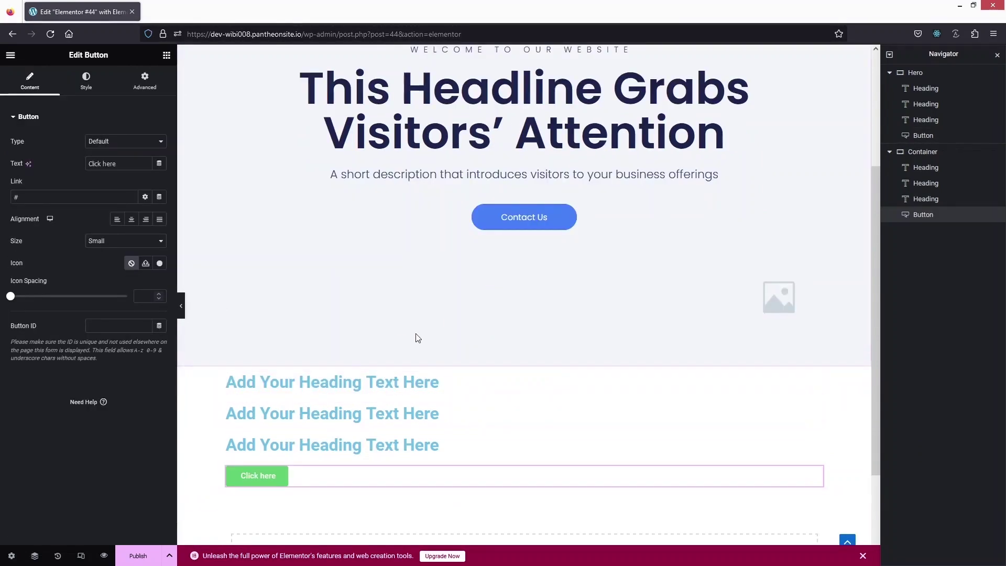
scroll(414, 335, "up", 1)
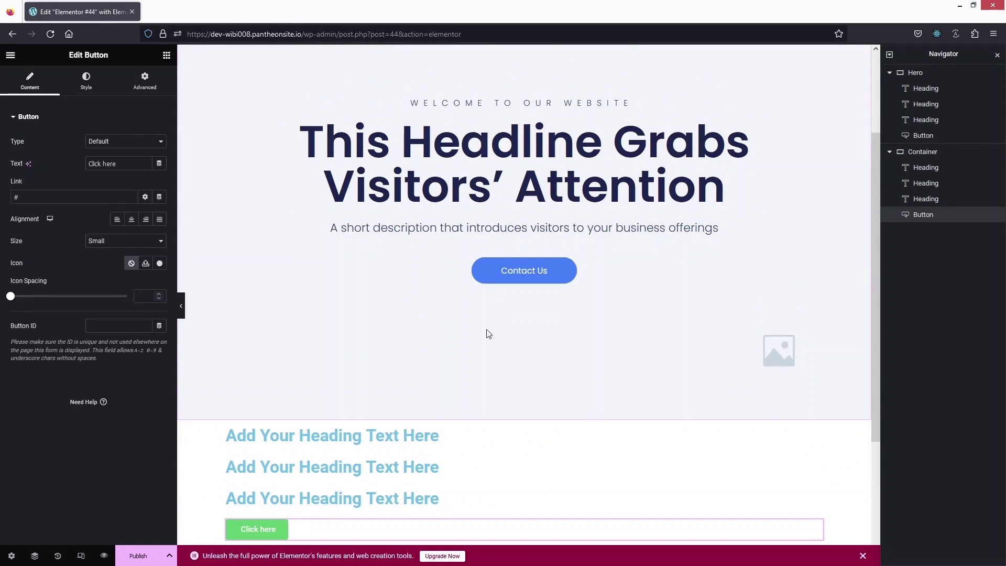
scroll(448, 355, "down", 1)
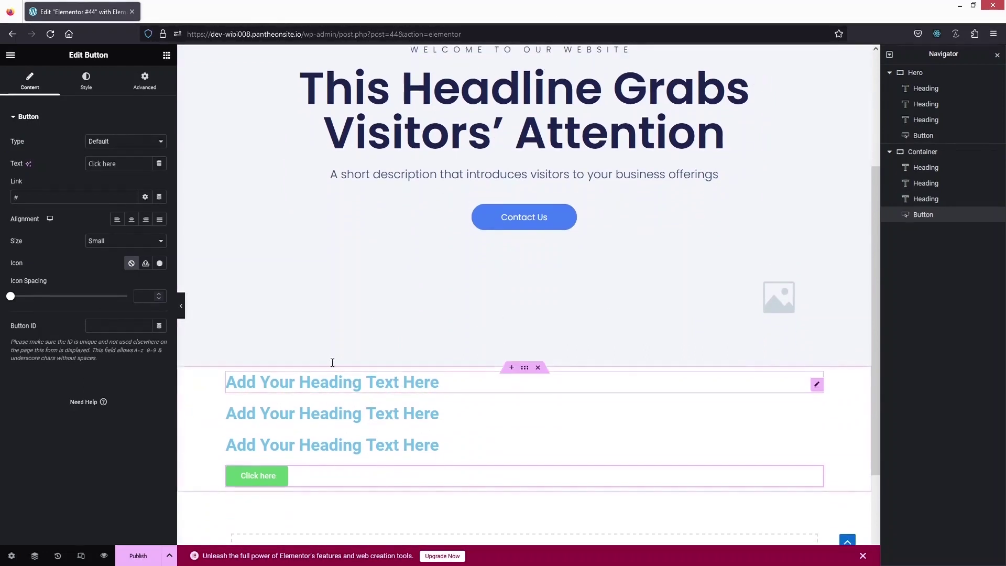
left_click(350, 381)
left_click_drag(93, 153, 33, 133)
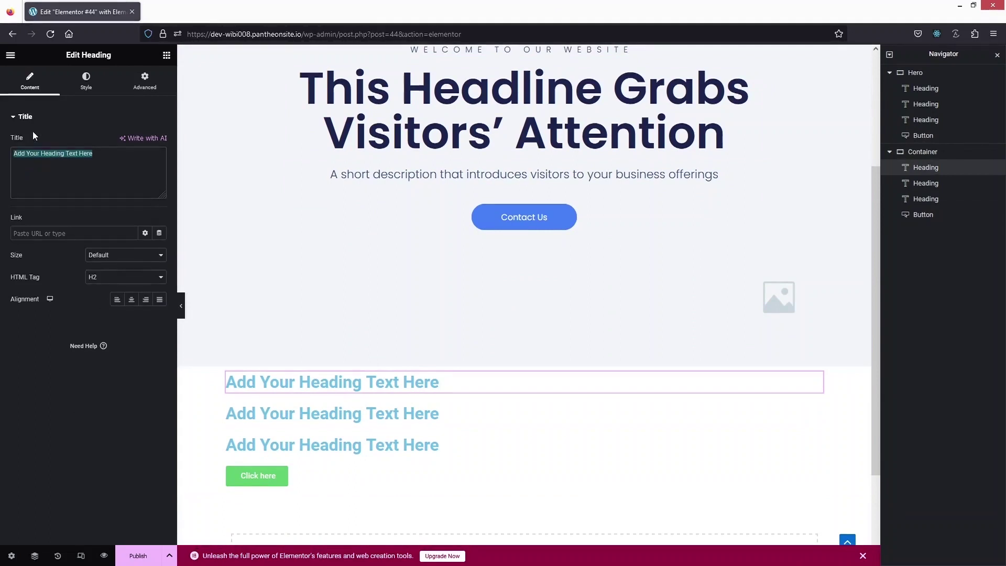
type("Welcome to our website")
Copy the hero's "This Headline Grabs Visitors' Attention" title into the title of the new container's second heading.
left_click(357, 412)
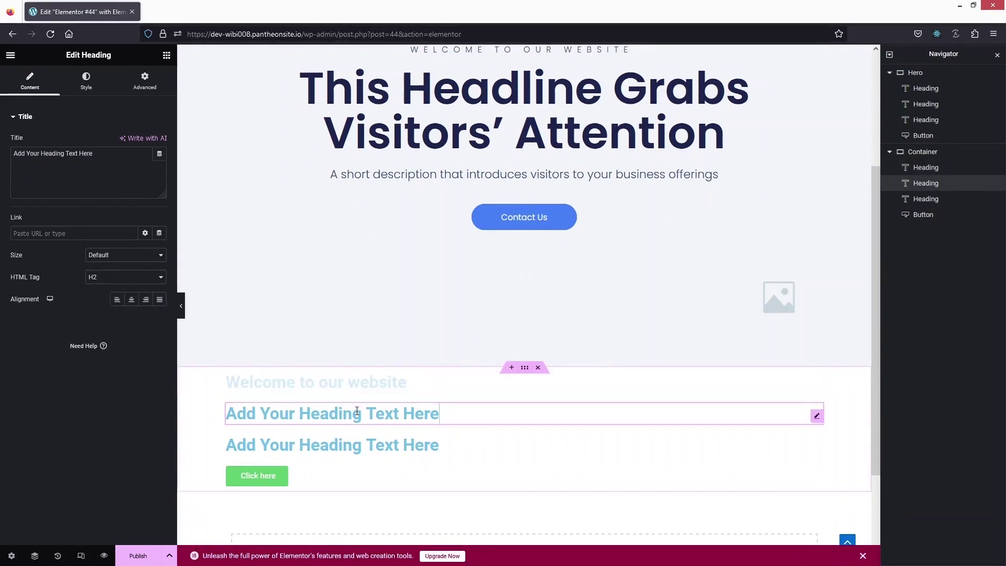
left_click(445, 111)
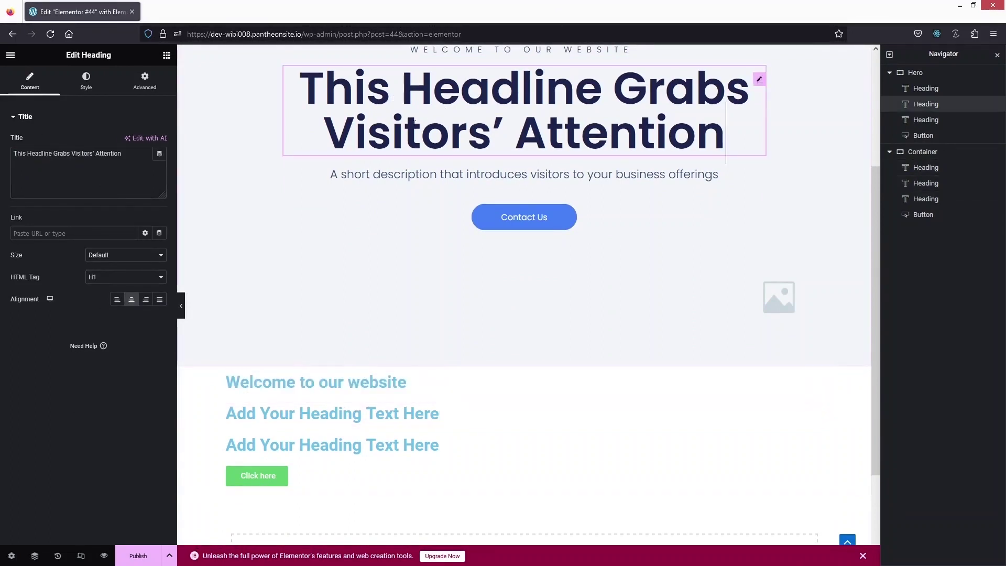
left_click(127, 157)
key("ctrl+a")
key("ctrl+c")
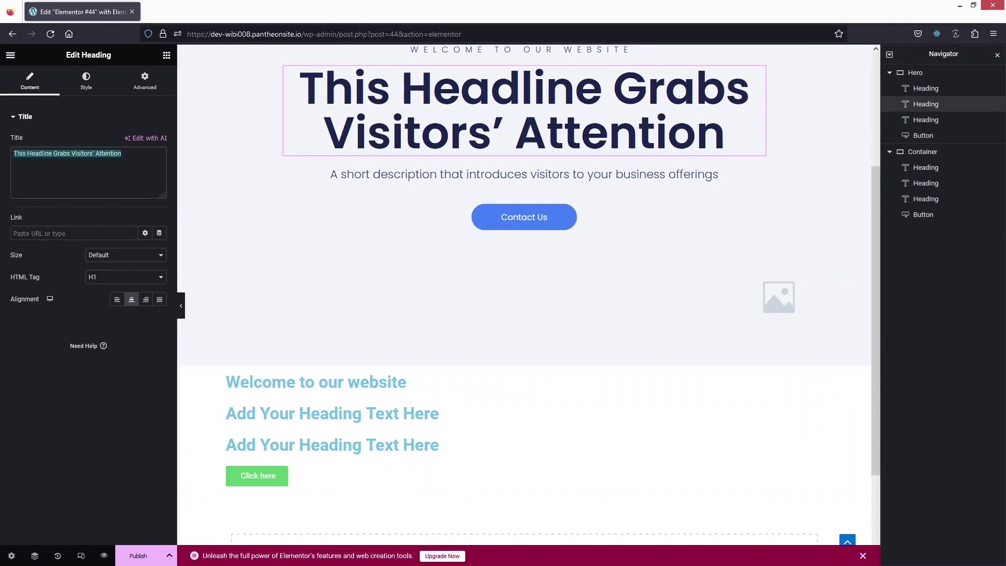
left_click(332, 413)
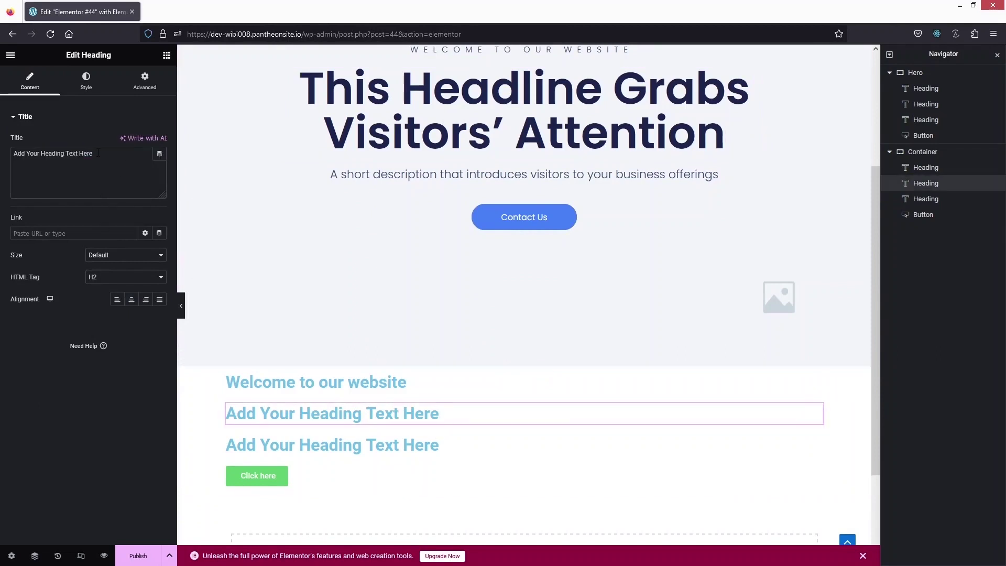
left_click_drag(98, 153, 4, 159)
key("ctrl+v")
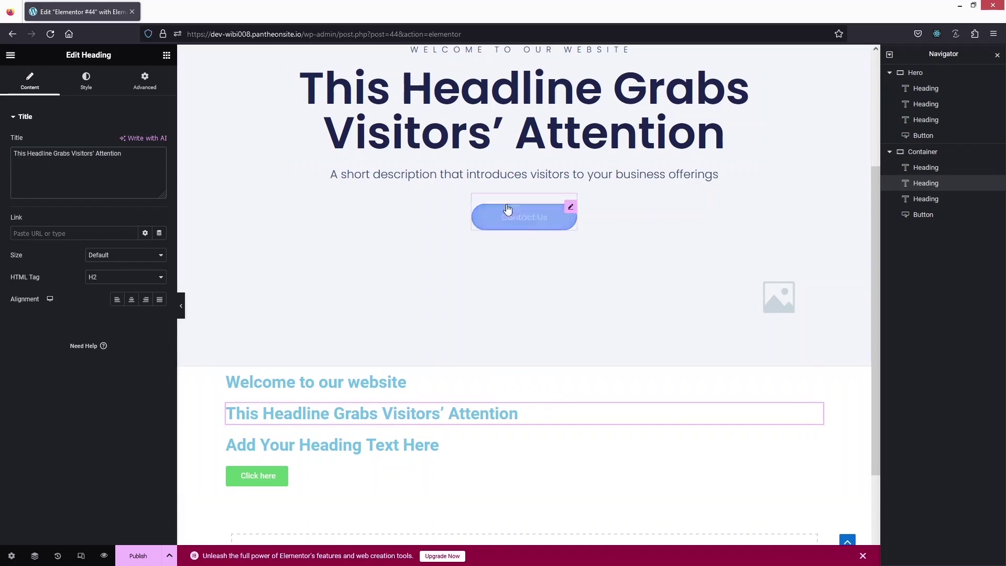
Copy the hero's "A short description that introduces visitors to your business offerings" text into the new container's third heading.
left_click(406, 173)
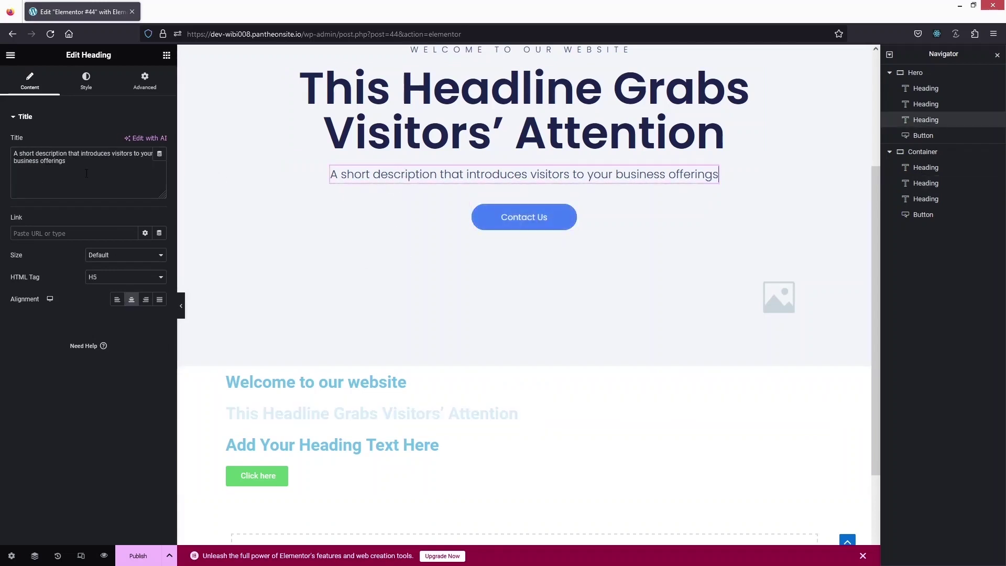
key("ctrl+a")
key("ctrl+c")
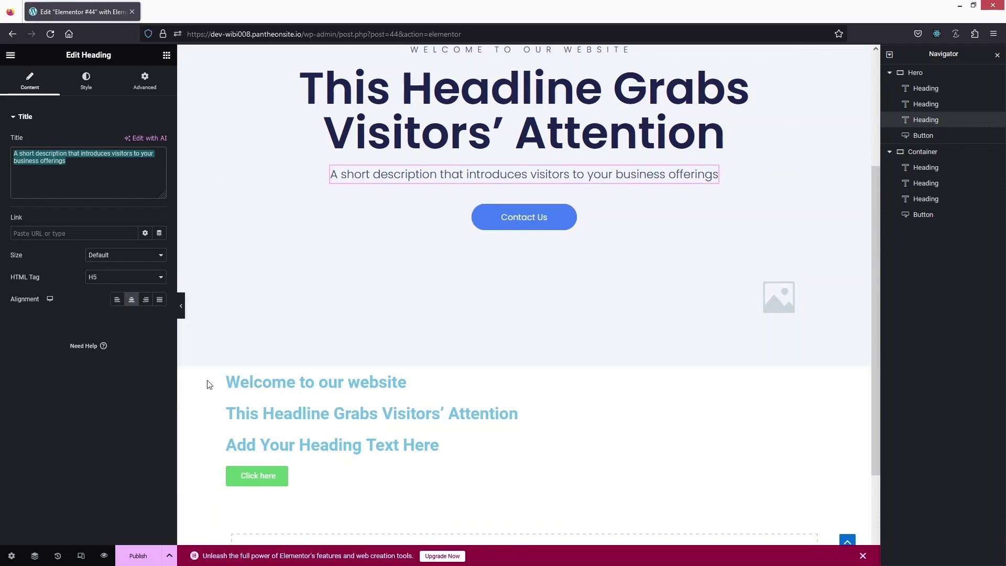
left_click(438, 444)
left_click(115, 151)
key("ctrl+a")
key("ctrl+v")
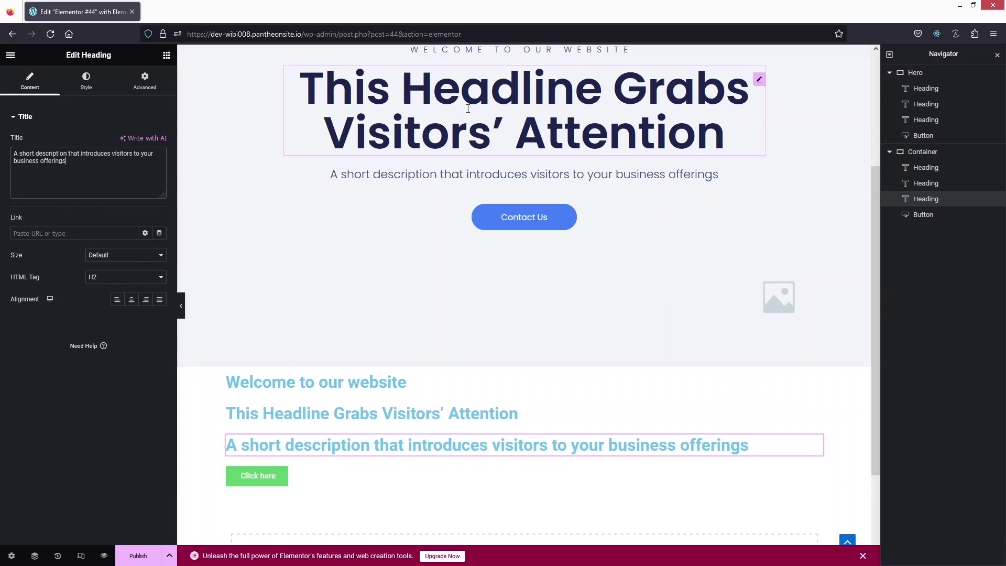
Centre-align all three headings in the new container.
left_click(132, 300)
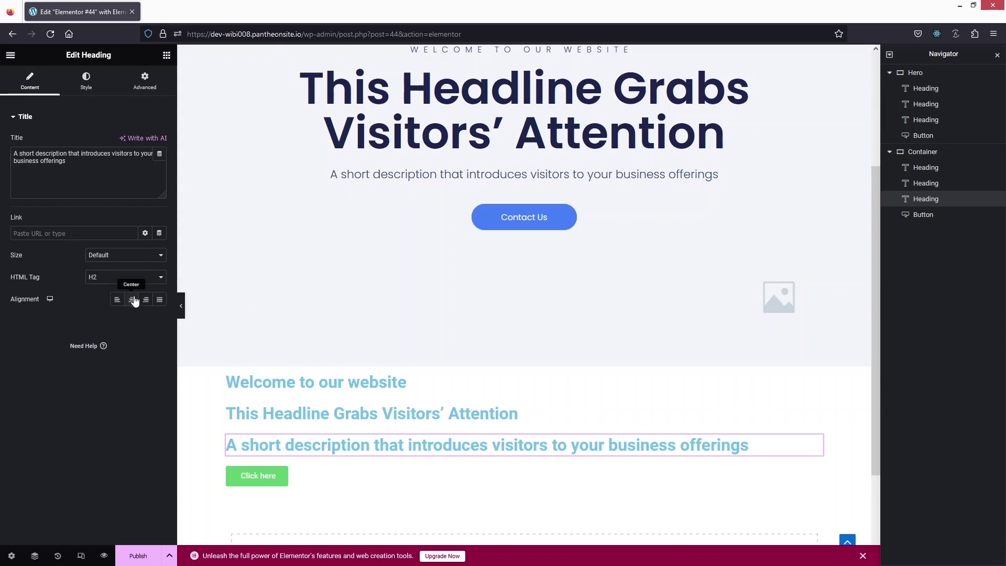
left_click(325, 414)
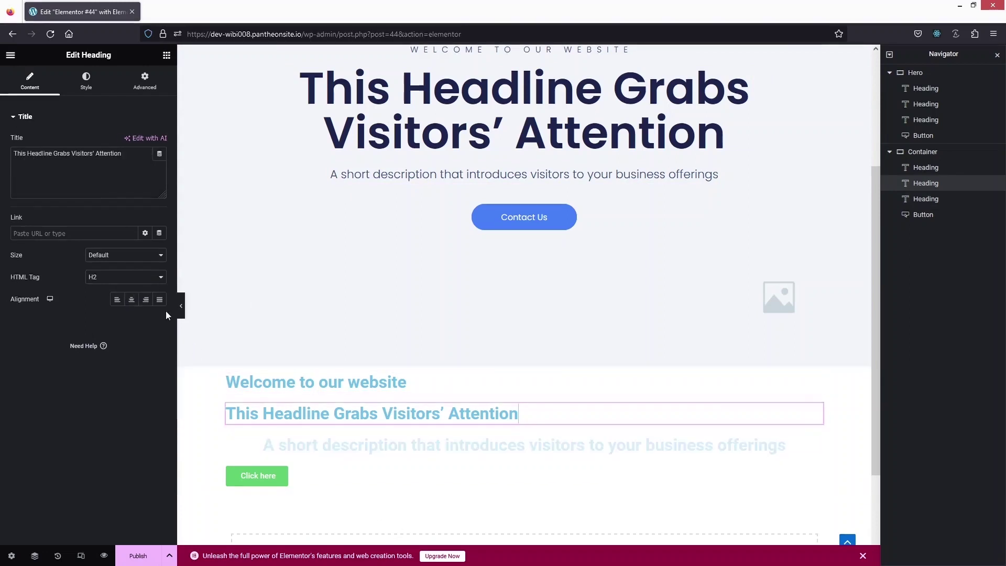
left_click(132, 300)
left_click(274, 389)
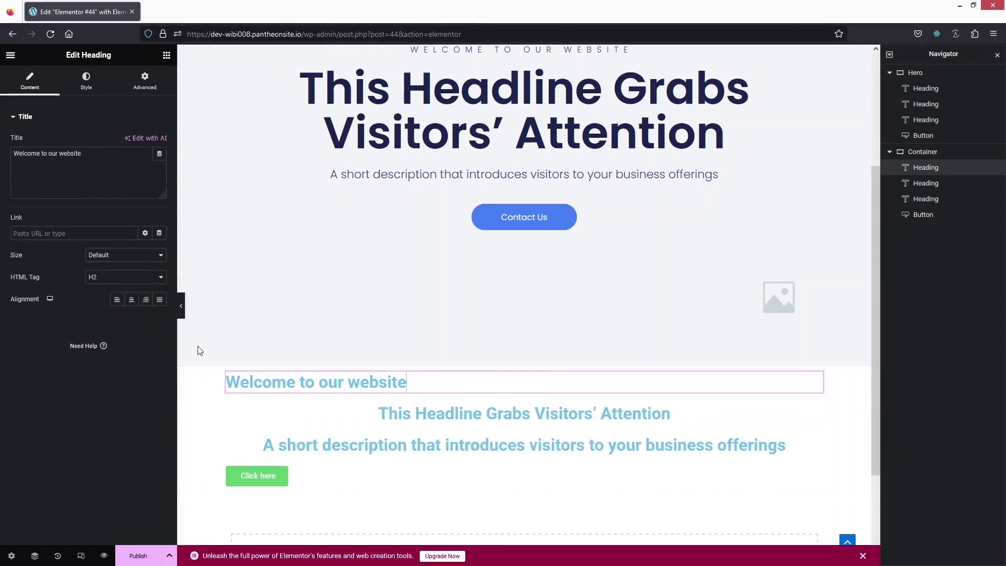
left_click(130, 306)
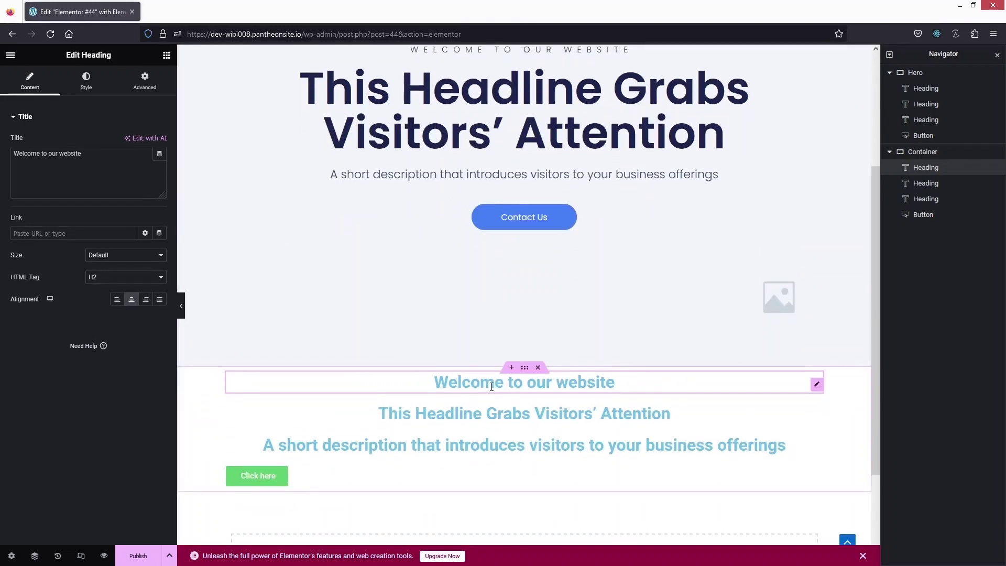
Check the typography of the hero's welcome heading and set the new container's first heading to text colour #000000.
scroll(491, 386, "up", 1)
left_click(628, 105)
left_click(86, 78)
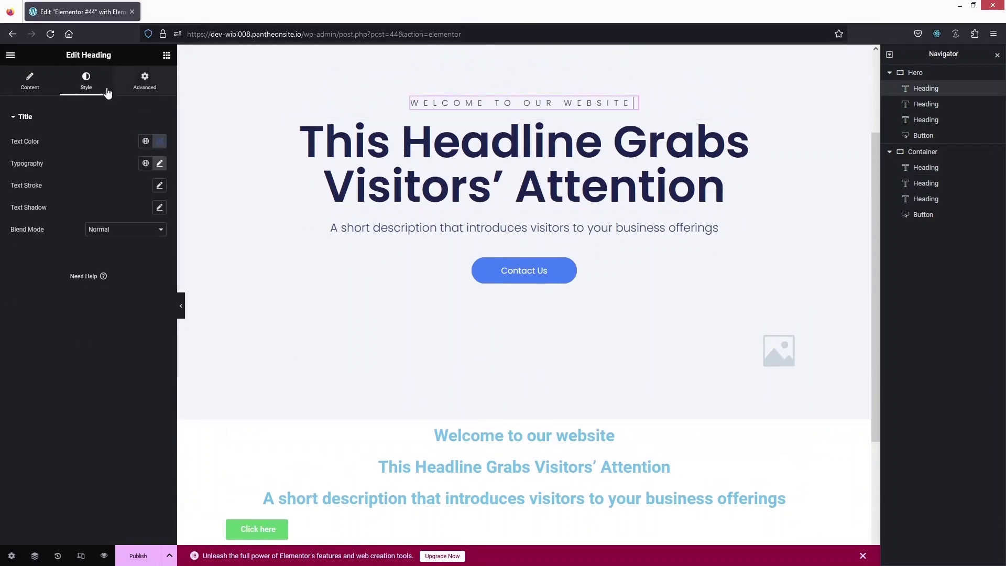
left_click(160, 163)
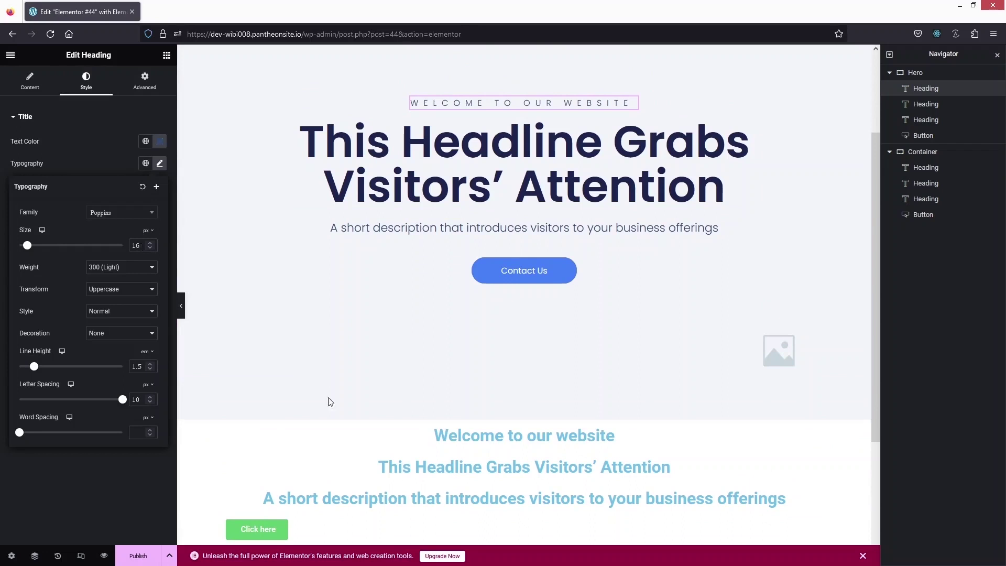
left_click(759, 435)
left_click(160, 141)
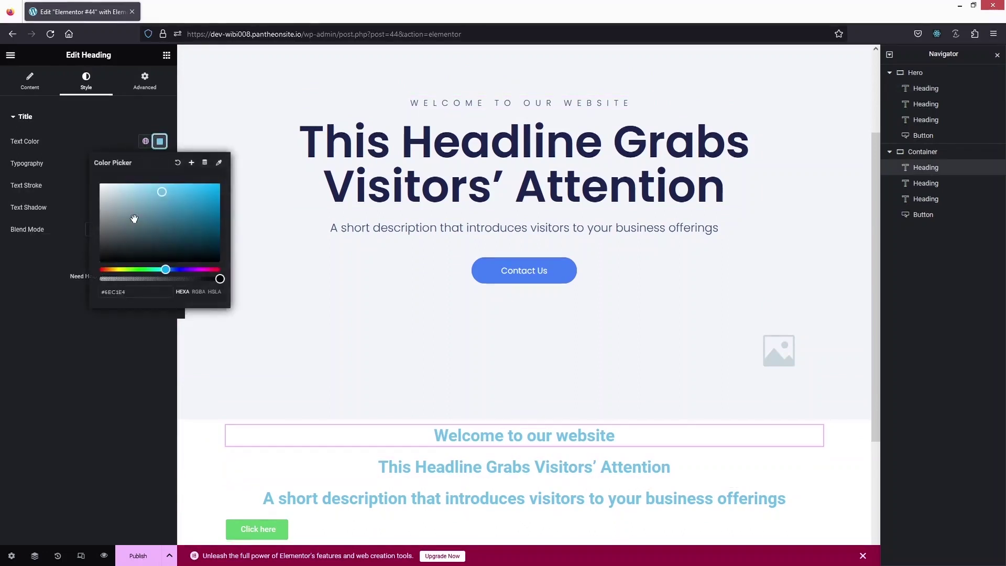
left_click_drag(153, 207, 73, 286)
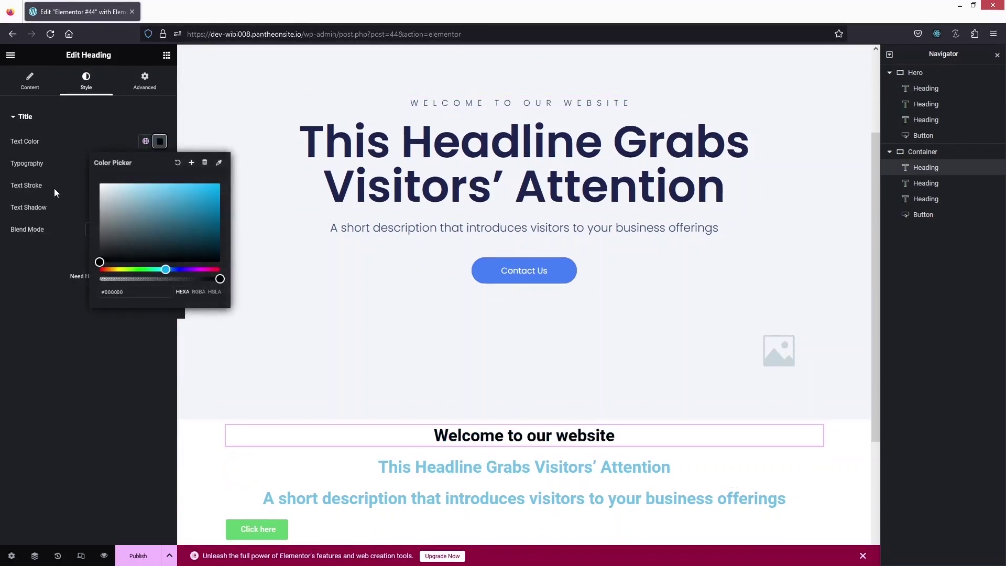
left_click(58, 169)
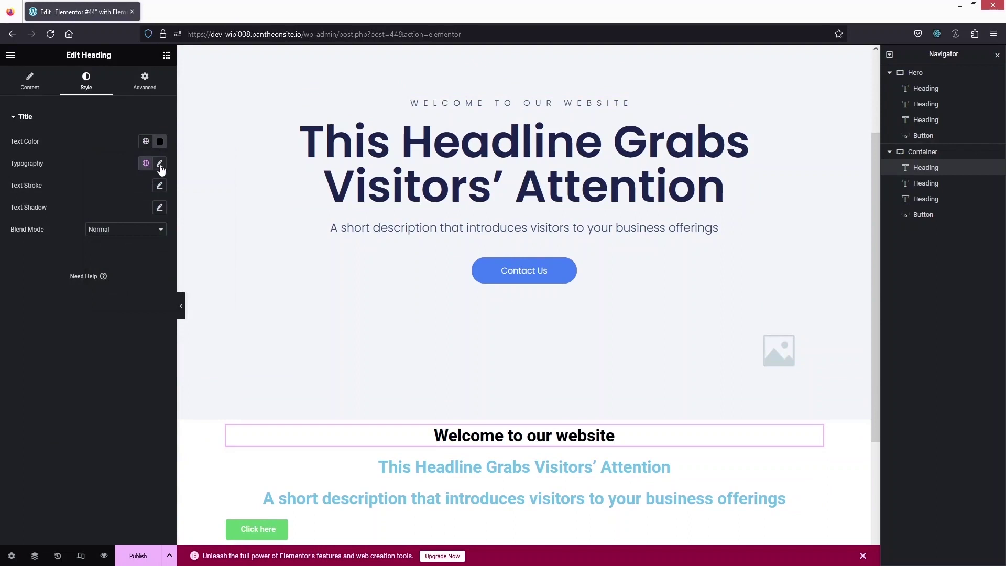
Set the new container's first heading typography to Poppins, size 16 px, weight 300 (Light) and Uppercase transform.
left_click(160, 164)
left_click(124, 214)
type("Popp")
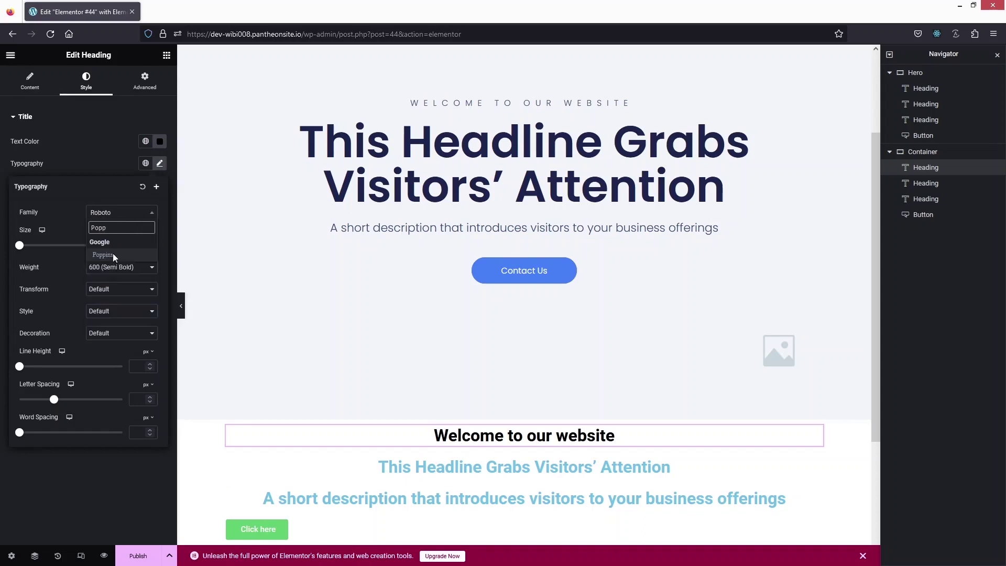
left_click(114, 256)
left_click(112, 268)
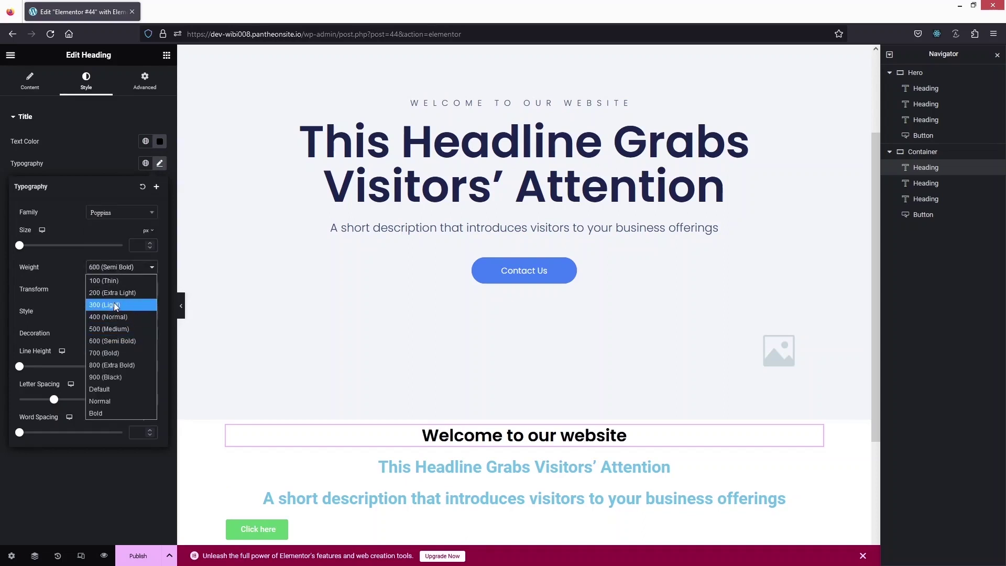
left_click(115, 305)
type("16")
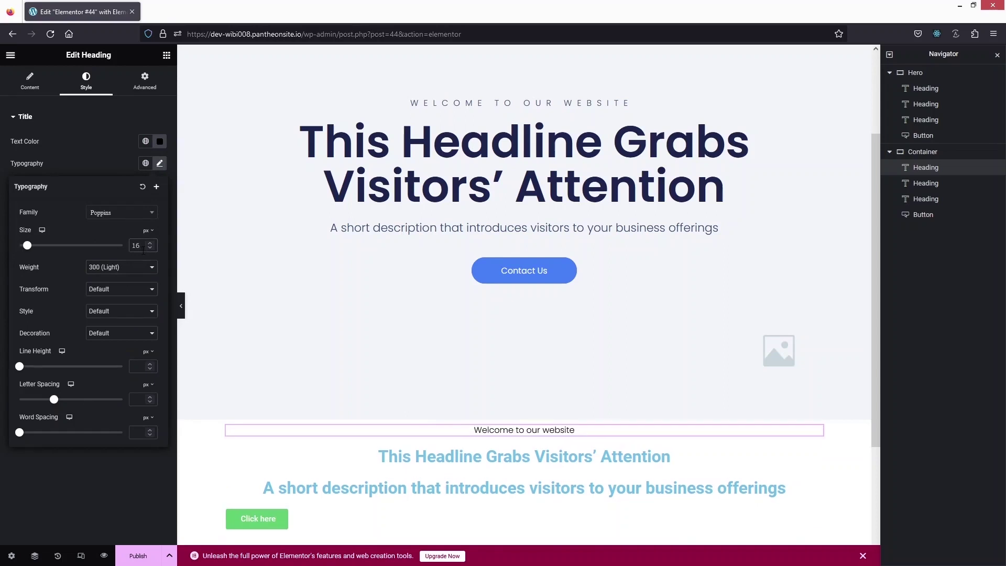
left_click(131, 288)
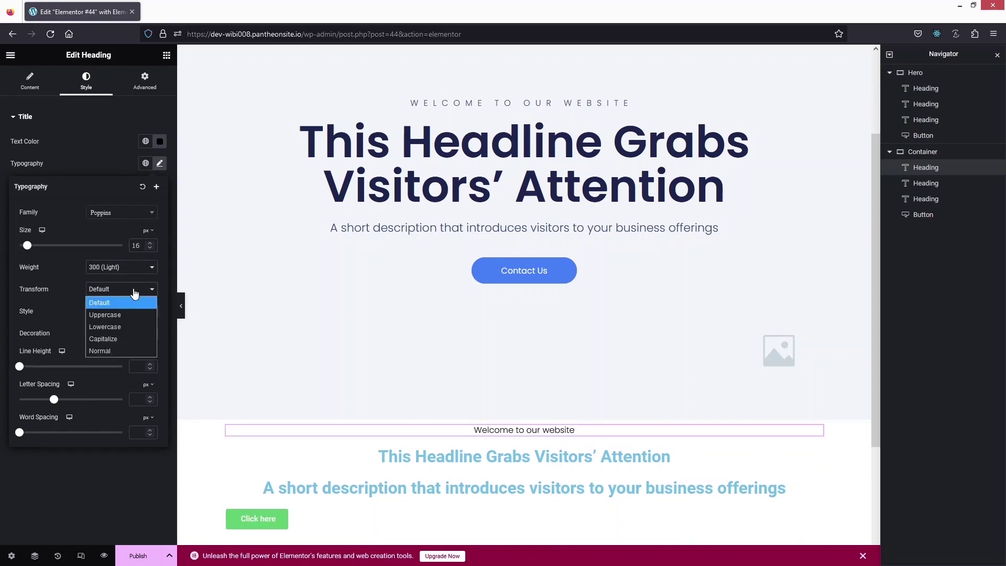
left_click(124, 313)
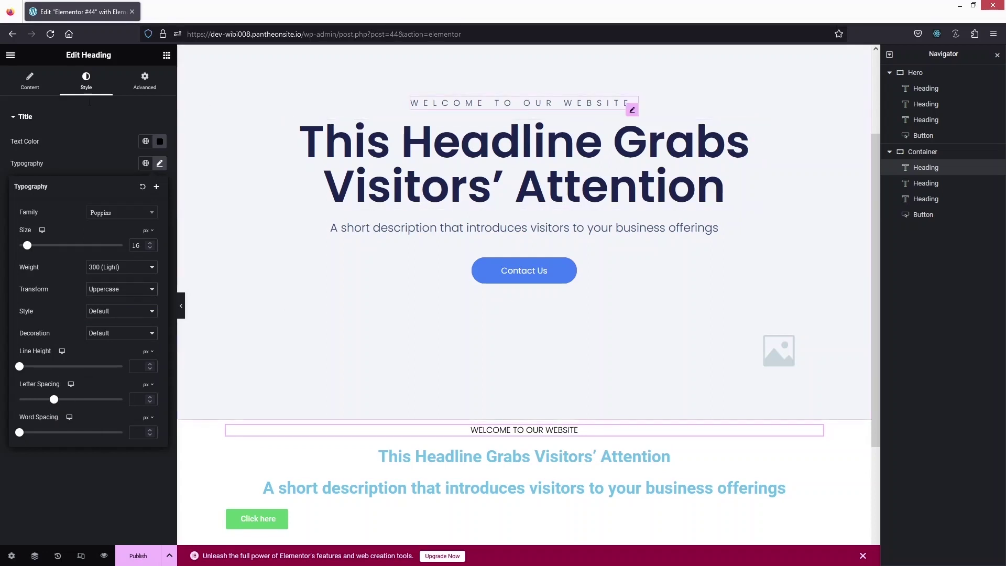
Match the hero's welcome heading by giving the new first heading a letter spacing of 10 px and line height of 1.5 em.
left_click(524, 103)
left_click(159, 163)
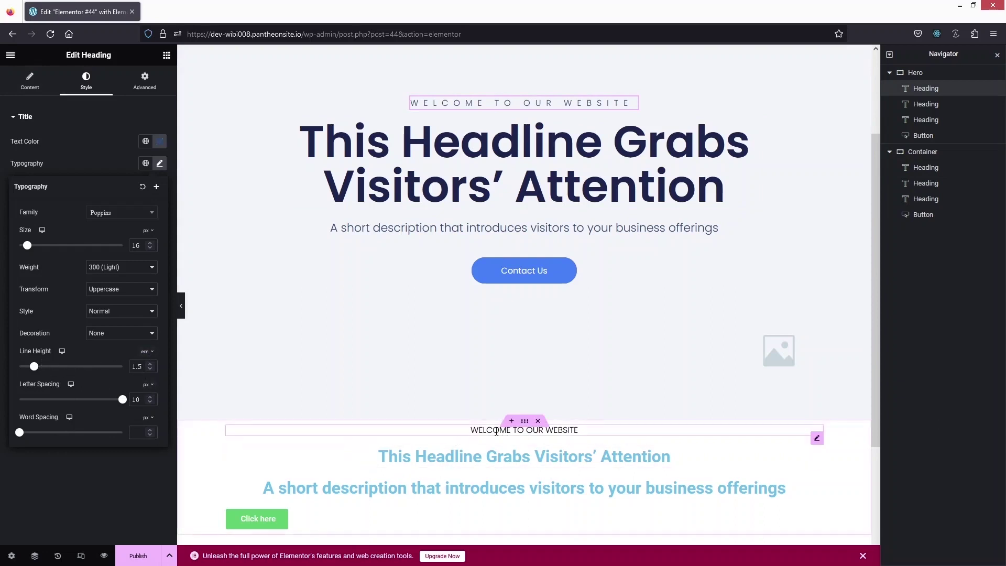
left_click(496, 430)
left_click(159, 163)
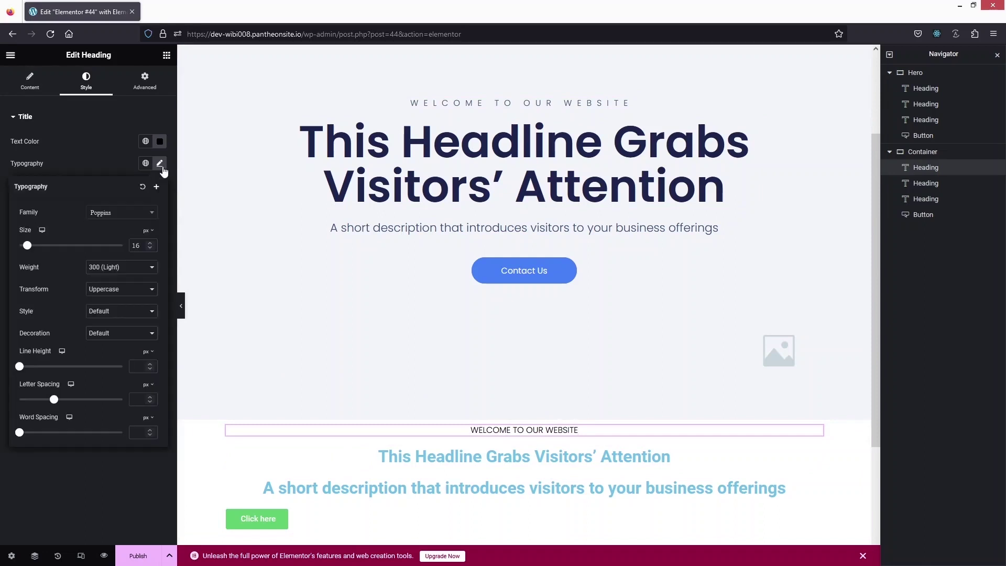
left_click_drag(20, 399, 126, 406)
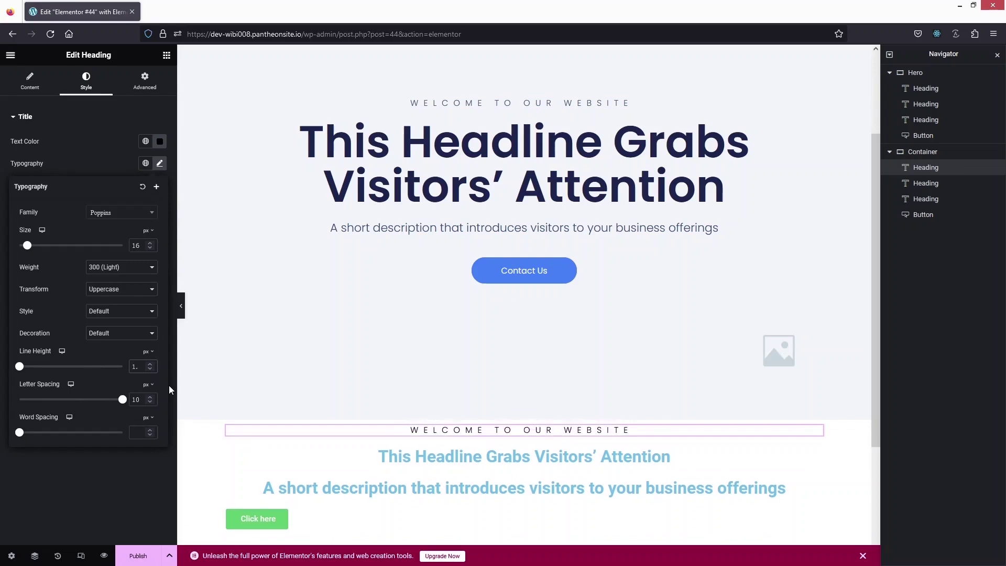
left_click(148, 354)
left_click(146, 370)
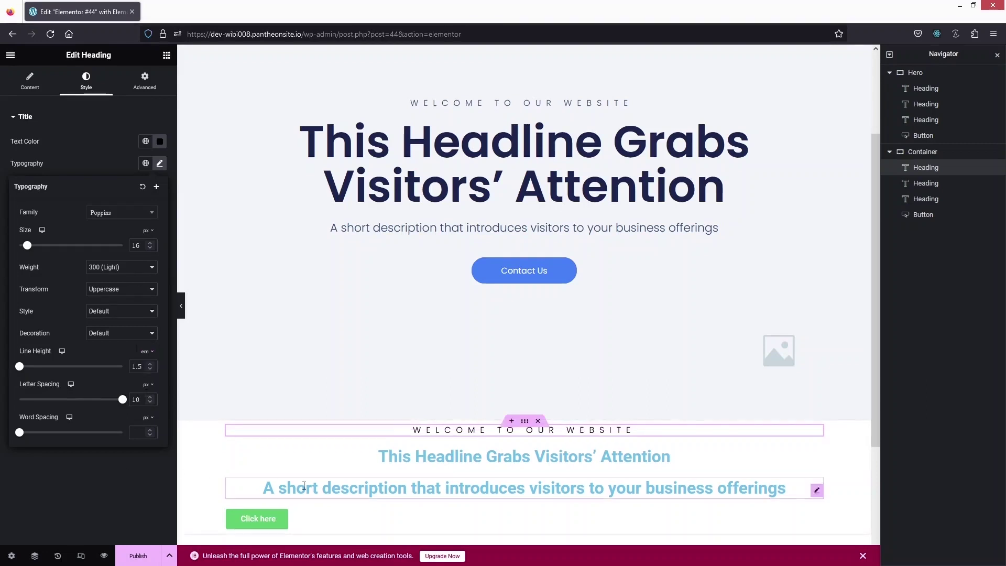
Set the text colour of the new container's second heading to black.
left_click(475, 459)
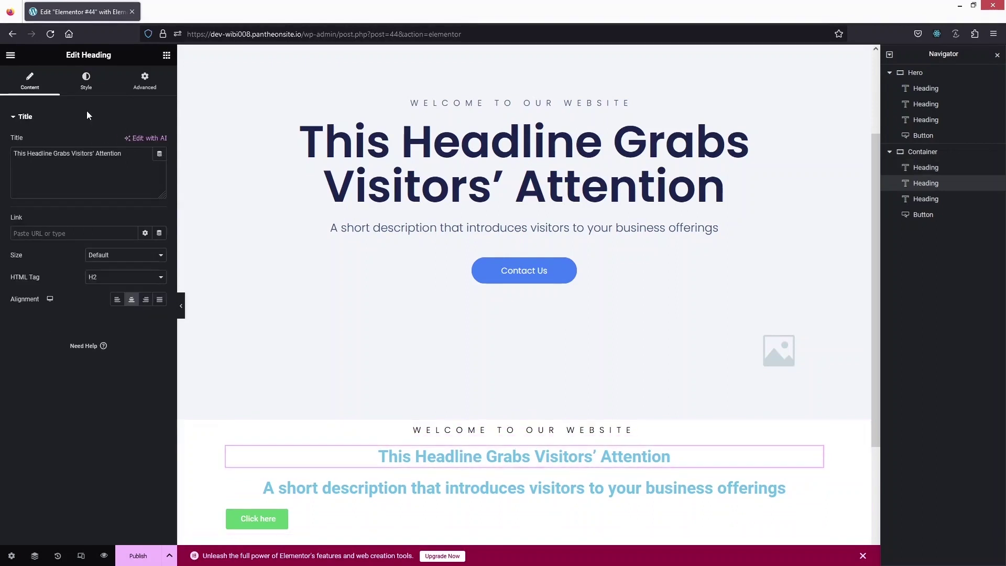
left_click(85, 82)
left_click(160, 141)
left_click_drag(126, 231, 80, 284)
left_click(77, 312)
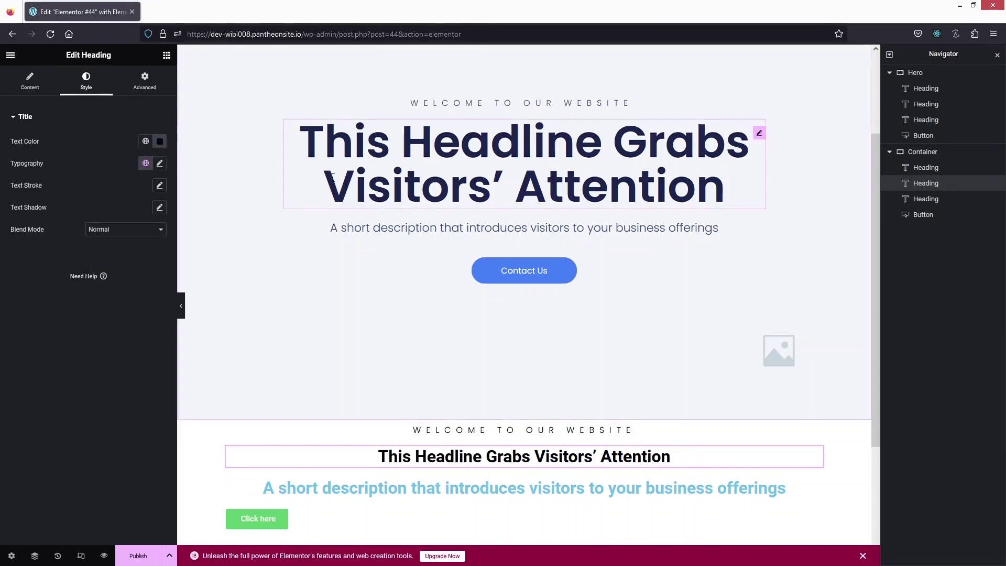
Check the hero headline's typography and set the HTML tag of the new container's second heading to H1.
left_click(524, 162)
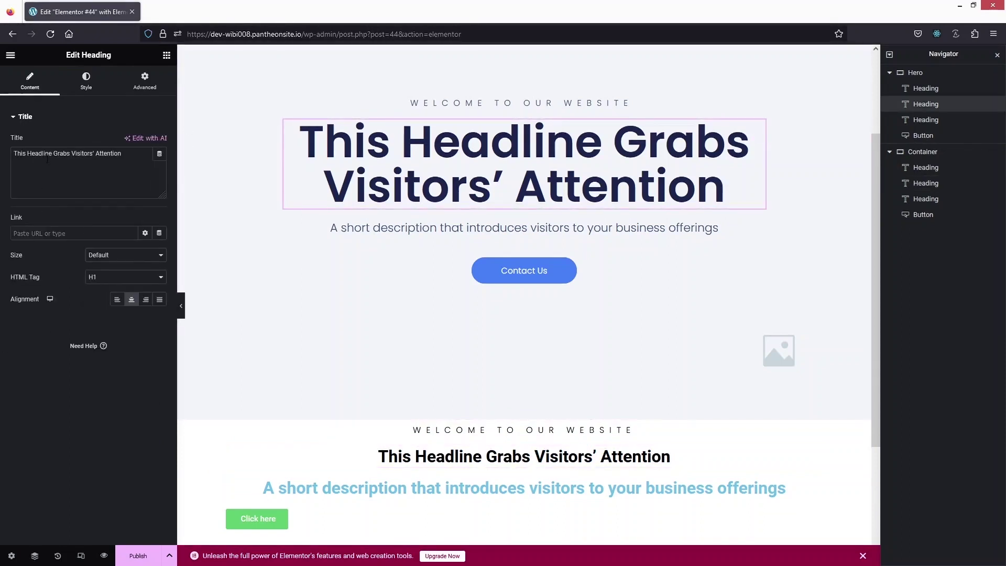
left_click(87, 83)
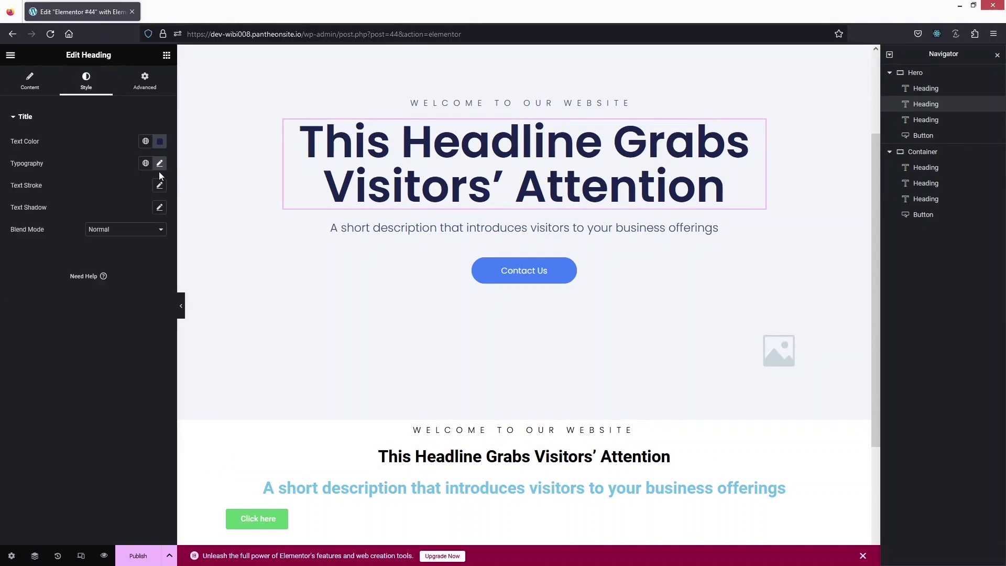
left_click(159, 163)
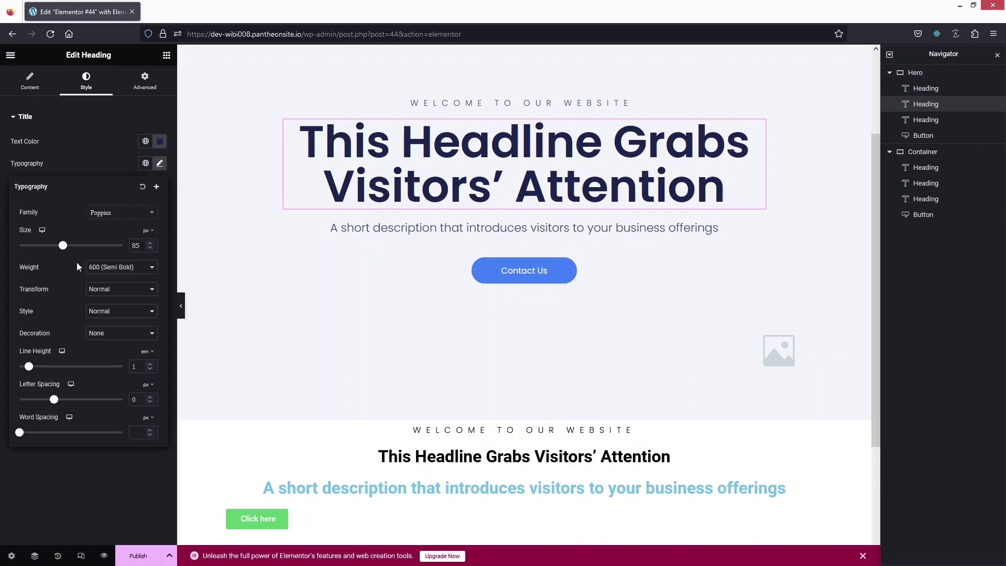
left_click(293, 456)
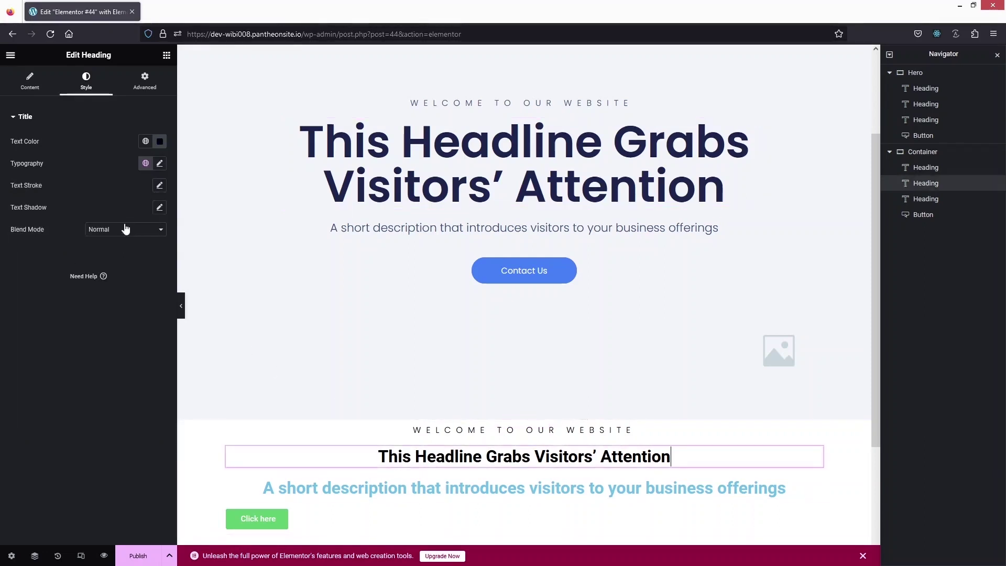
left_click(114, 273)
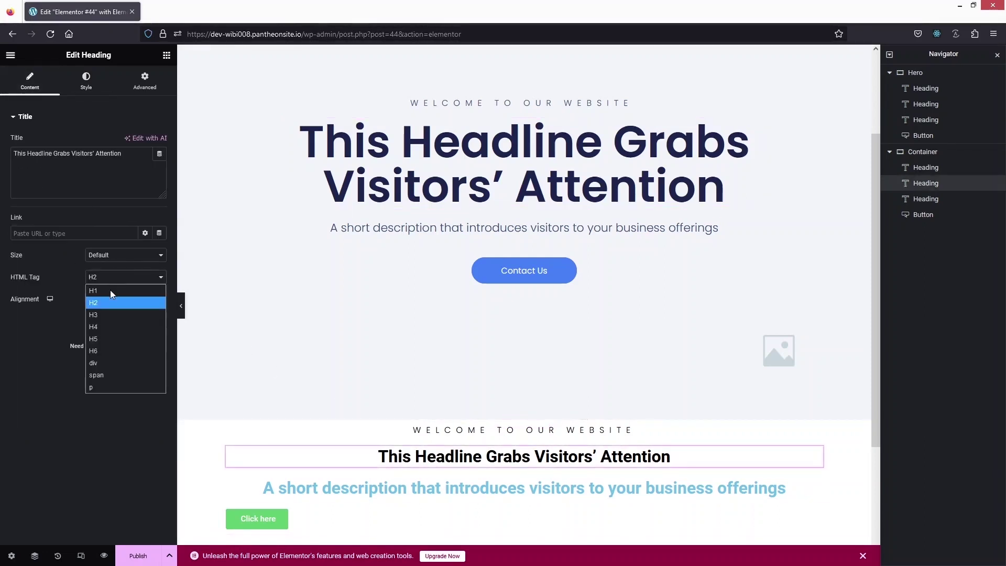
left_click(109, 296)
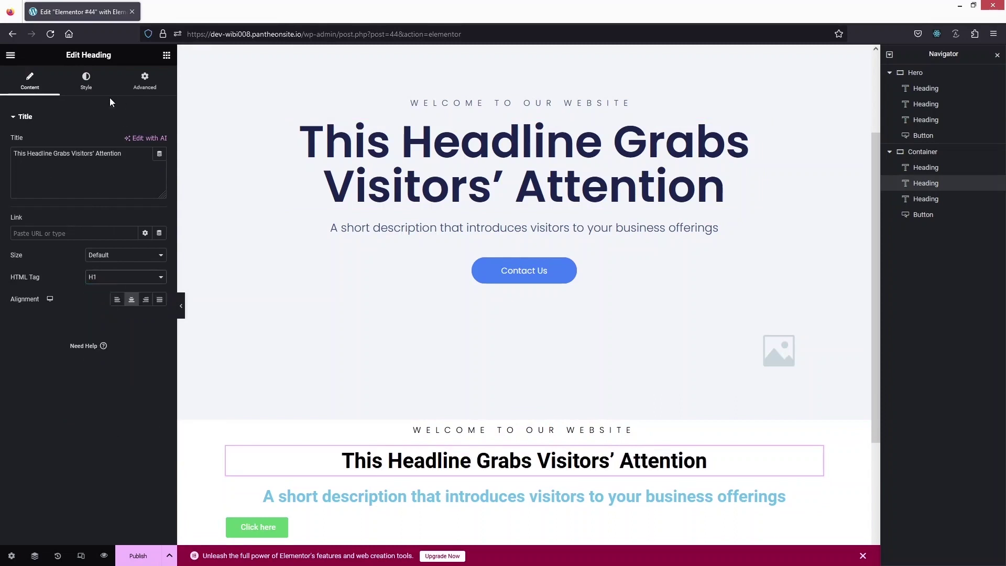
left_click(86, 81)
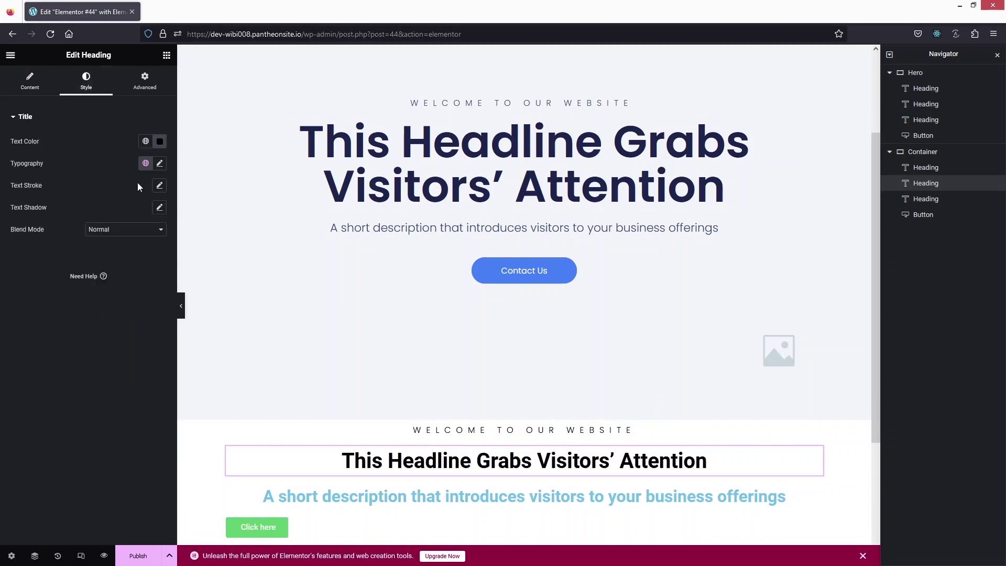
Set the new container's second heading to weight 800 (Extra Bold) with a letter spacing of 1 px.
left_click(159, 163)
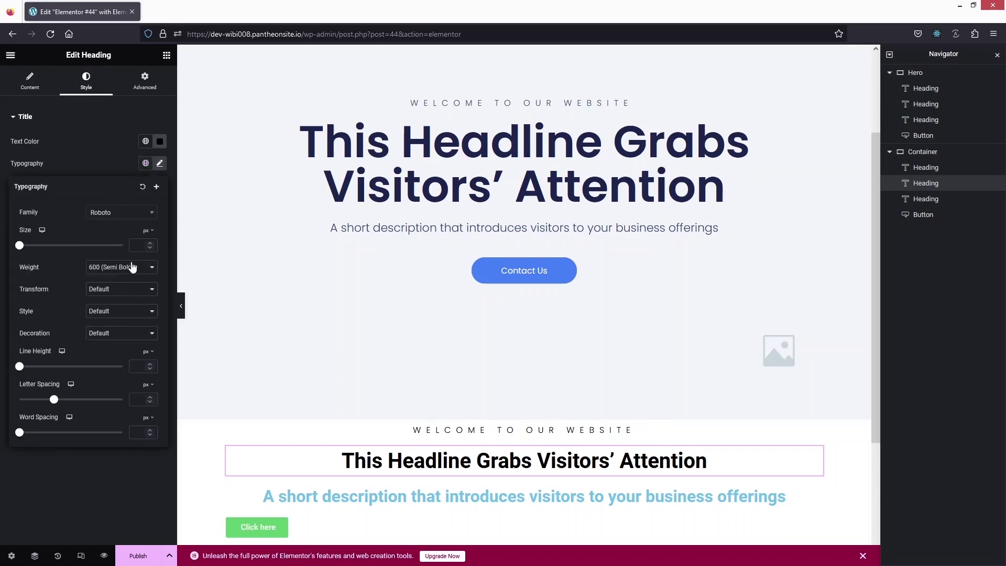
left_click(132, 268)
left_click(124, 363)
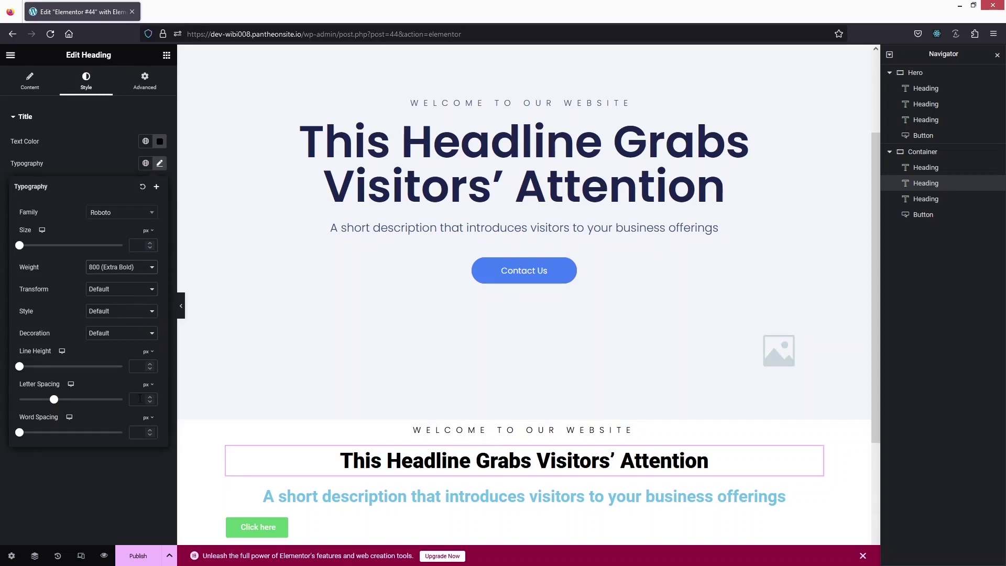
type("1")
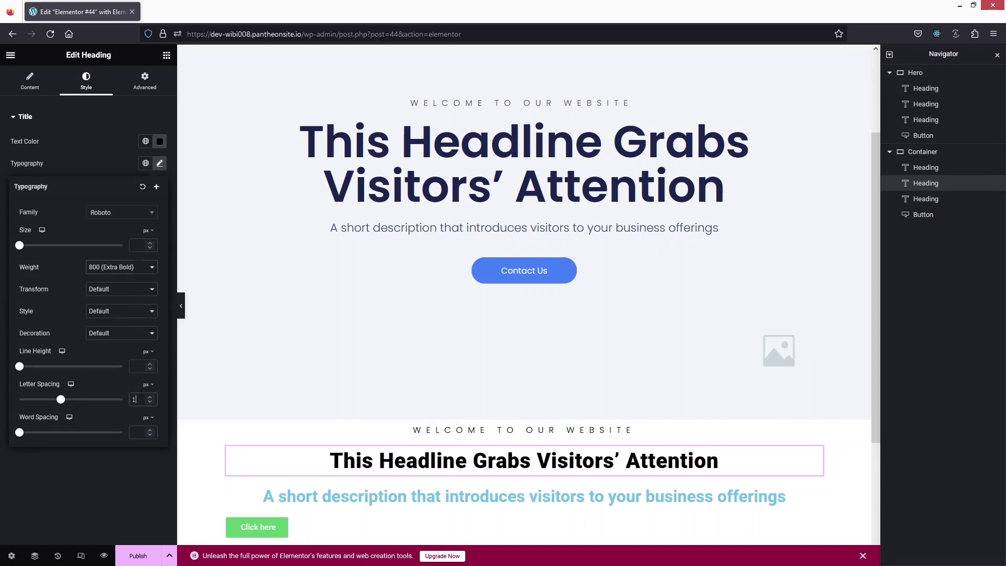
Set the new container's second heading typography to Poppins, size 85 px and weight 600 (Semi Bold).
left_click(136, 215)
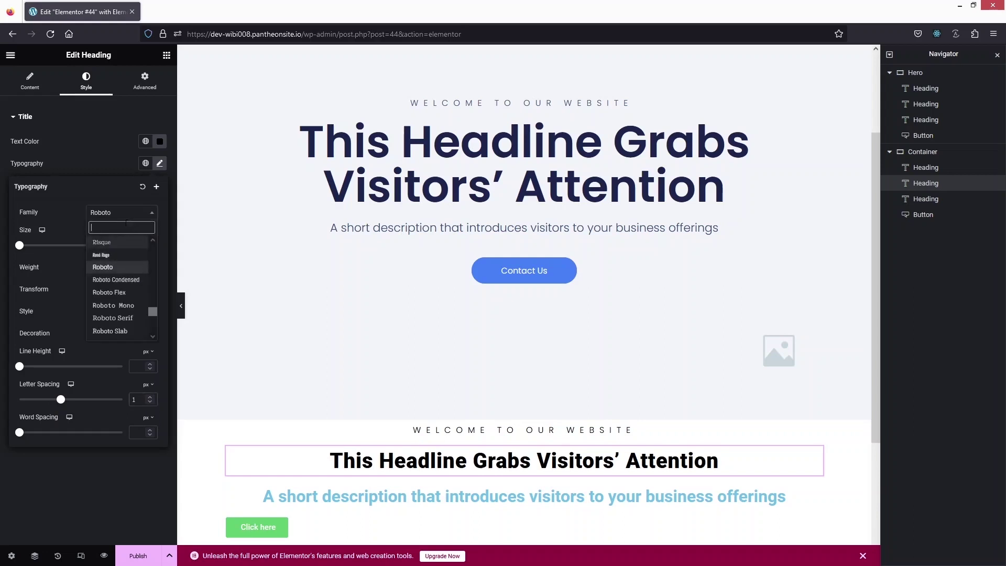
left_click(129, 261)
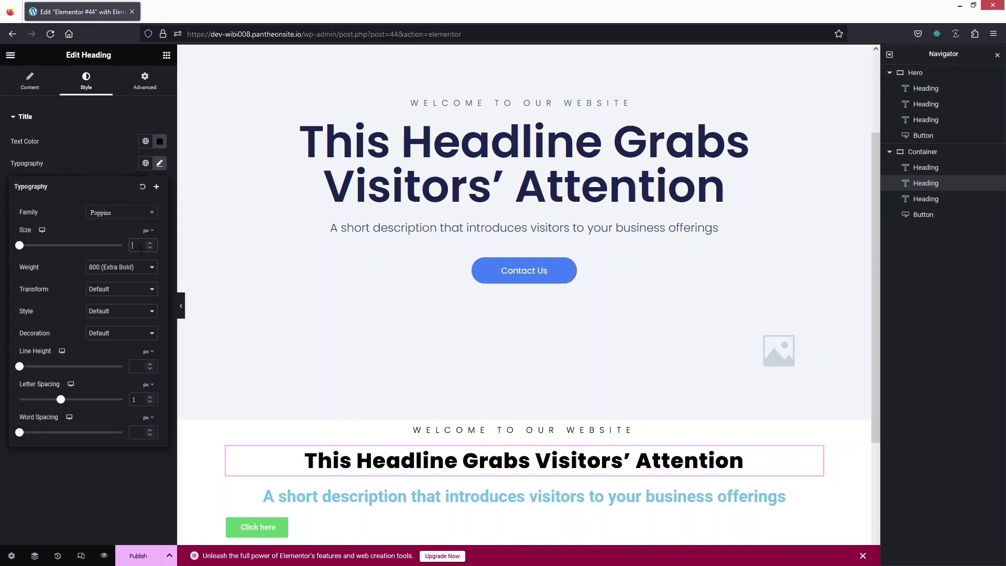
type("85")
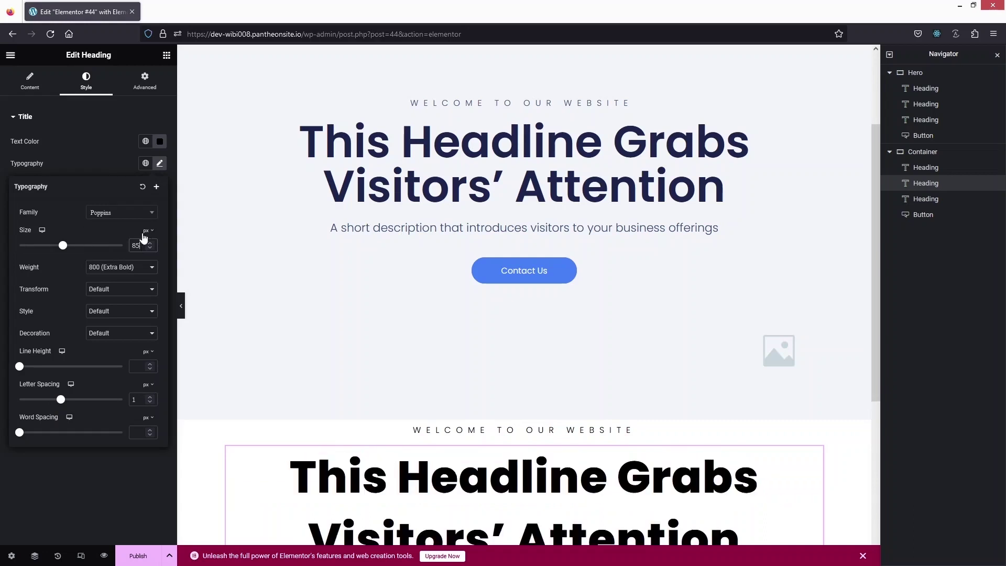
scroll(348, 229, "down", 2)
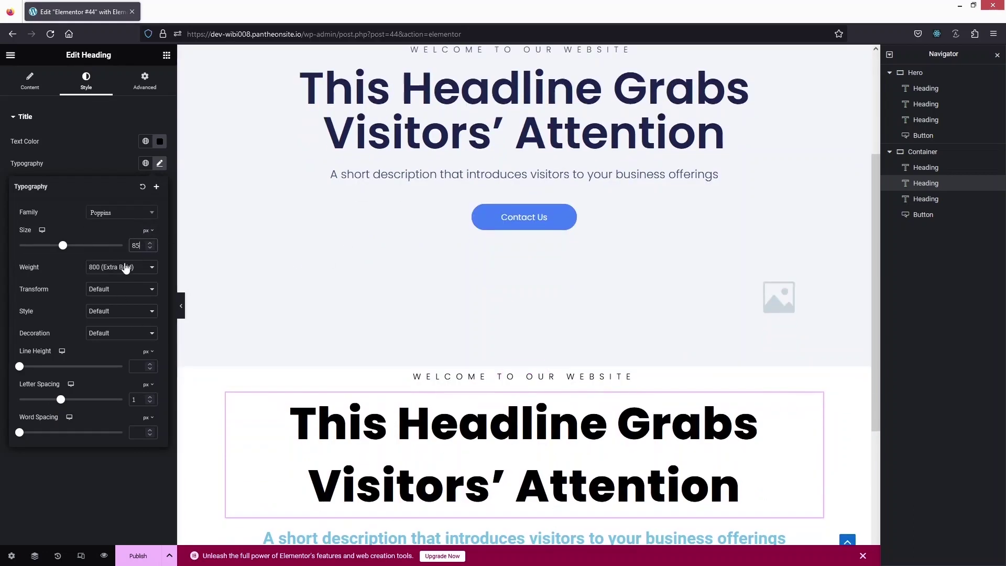
left_click(126, 268)
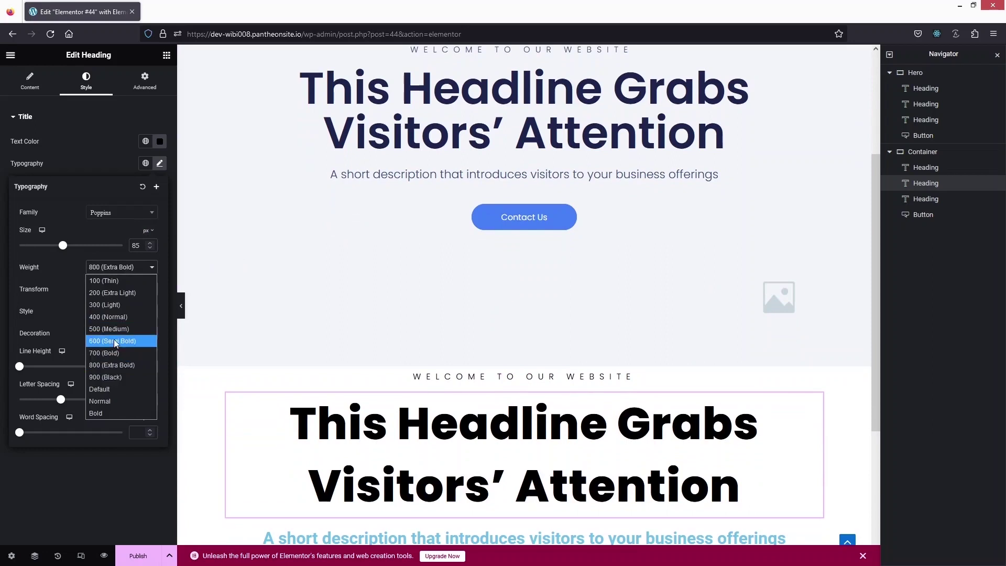
left_click(114, 341)
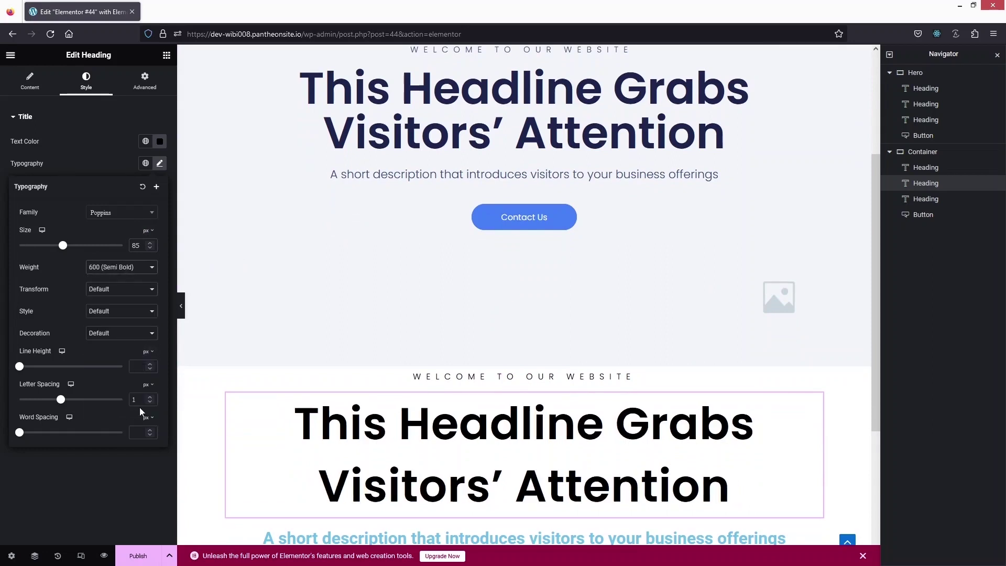
Check the typography settings of the hero's short description heading.
scroll(246, 363, "down", 2)
scroll(264, 370, "up", 2)
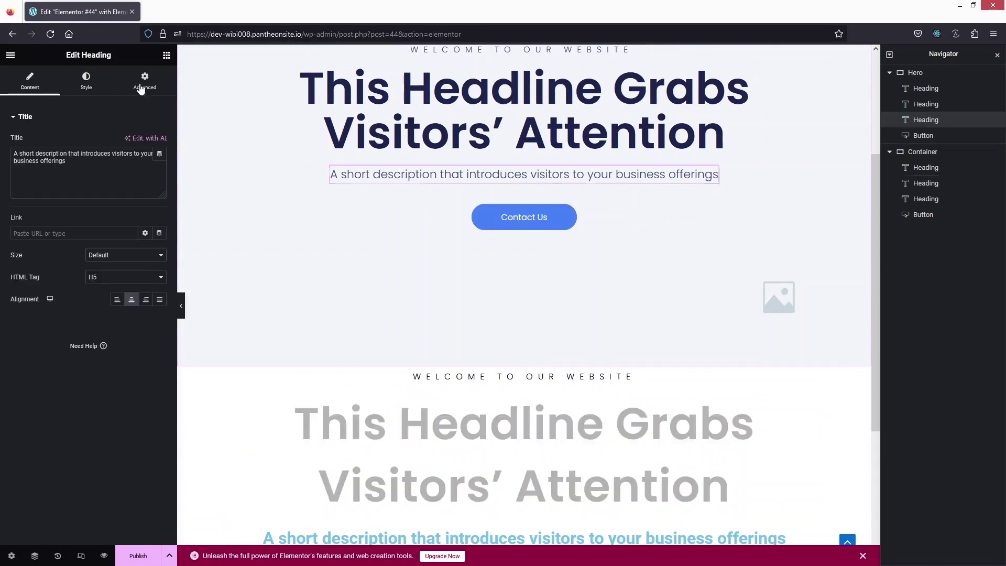
left_click(86, 81)
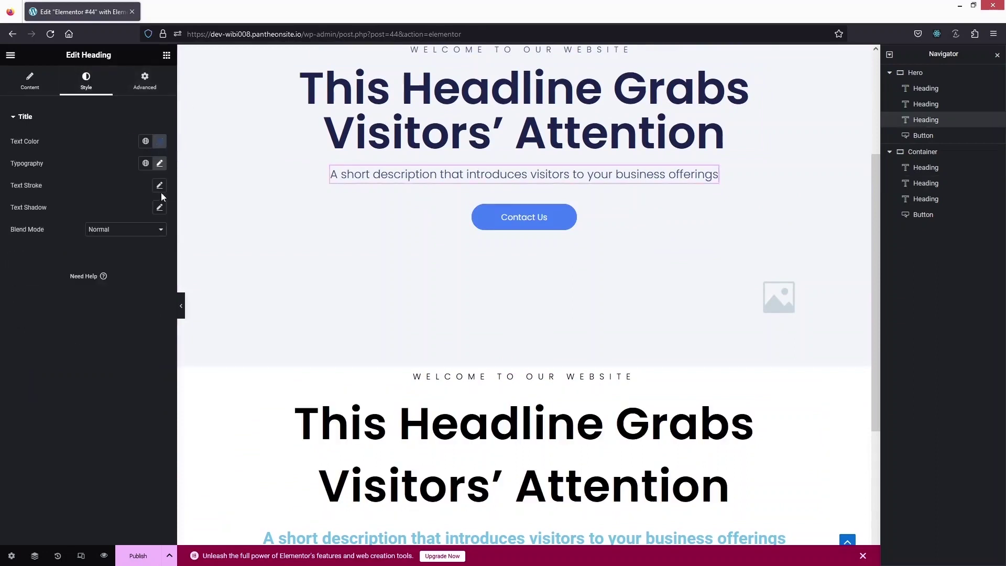
left_click(160, 164)
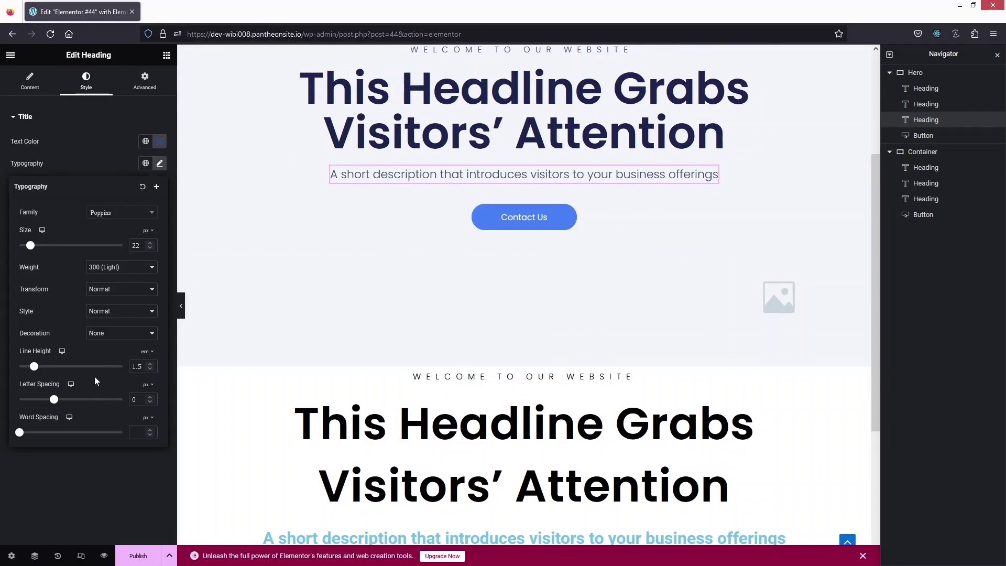
Set the text colour of the new container's short description heading to black.
scroll(461, 379, "down", 3)
left_click(460, 378)
left_click(84, 81)
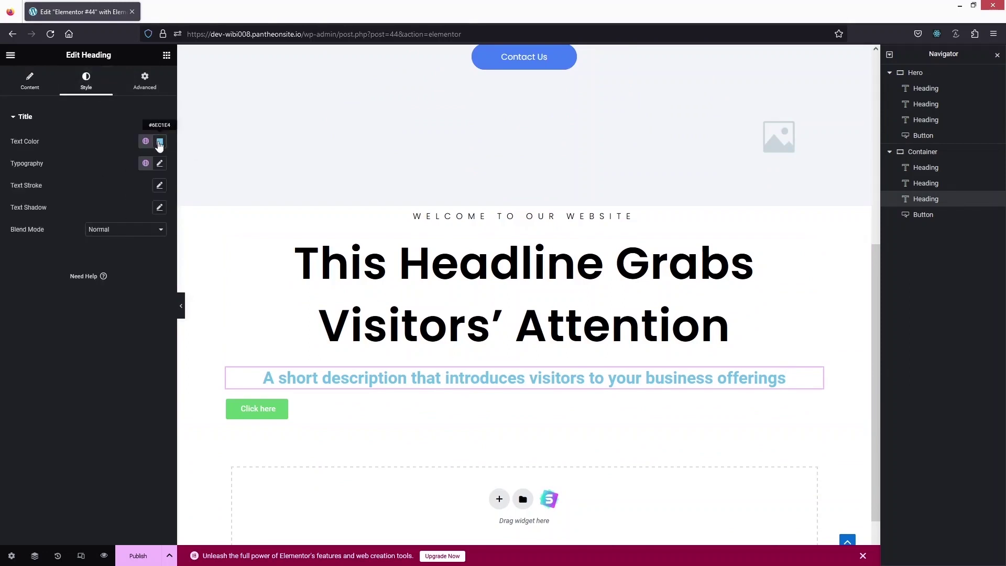
left_click(159, 141)
left_click(100, 259)
left_click(149, 198)
Set the new container's description heading to size 22 px and weight 300 (Light).
left_click(159, 162)
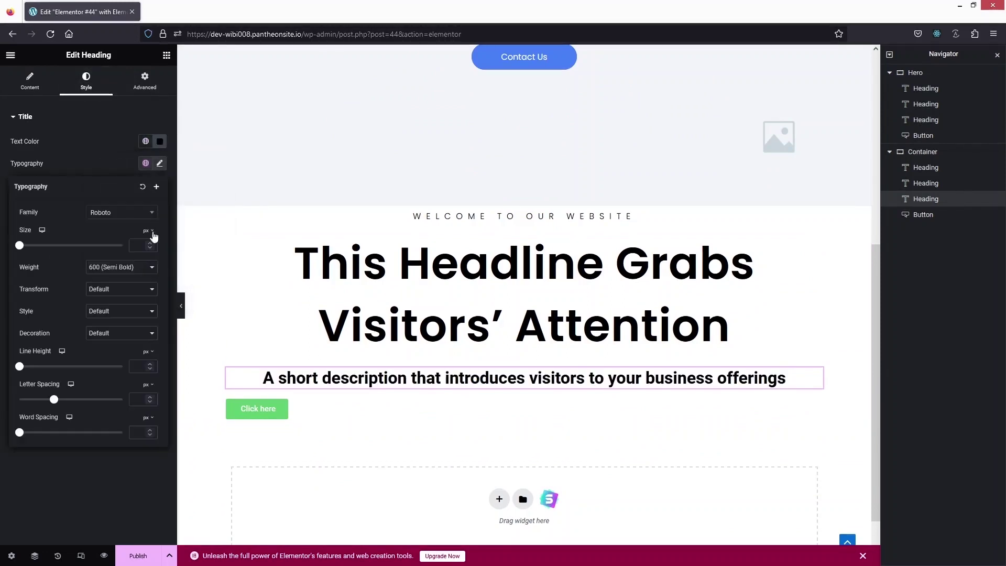
left_click(143, 246)
type("22")
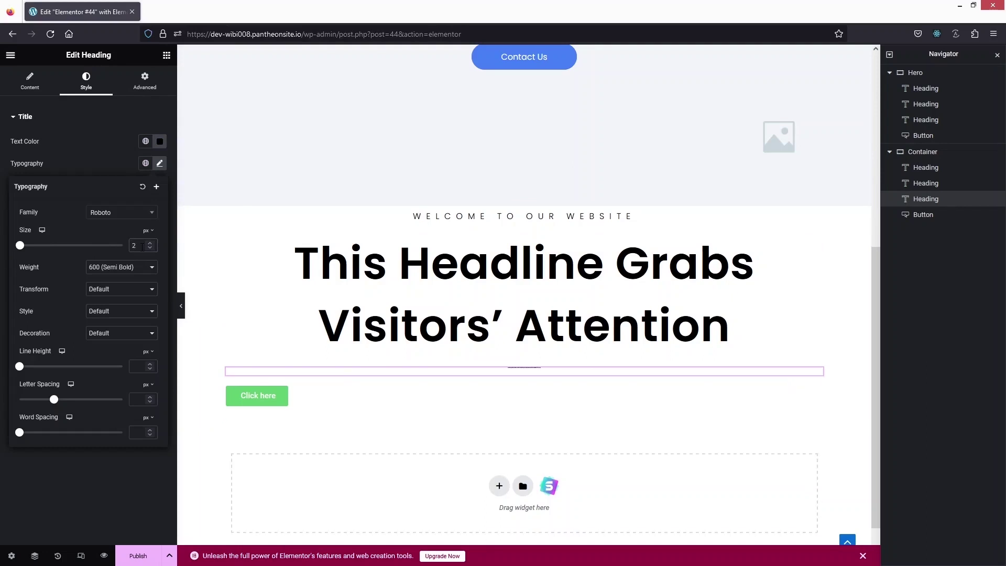
left_click(140, 266)
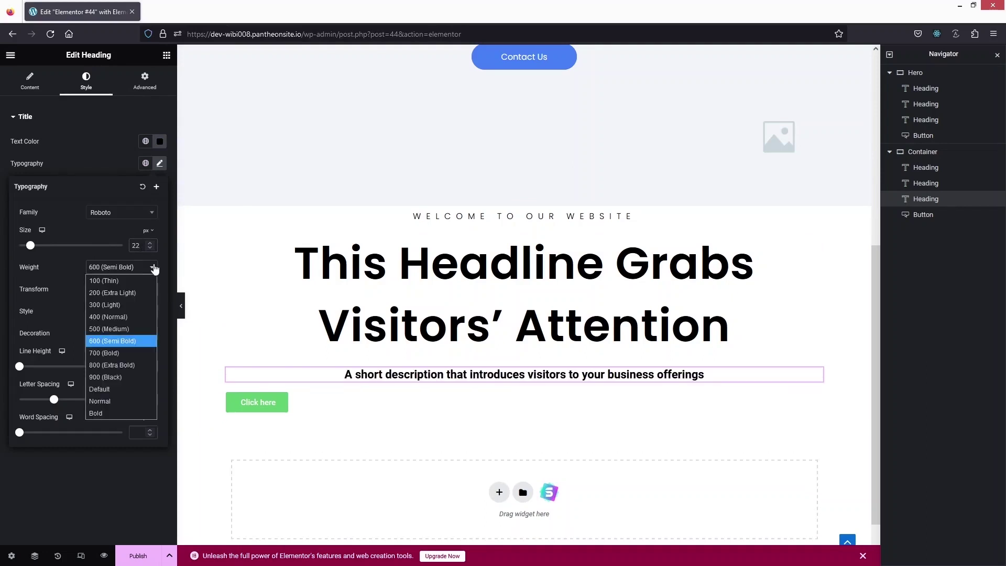
left_click(133, 305)
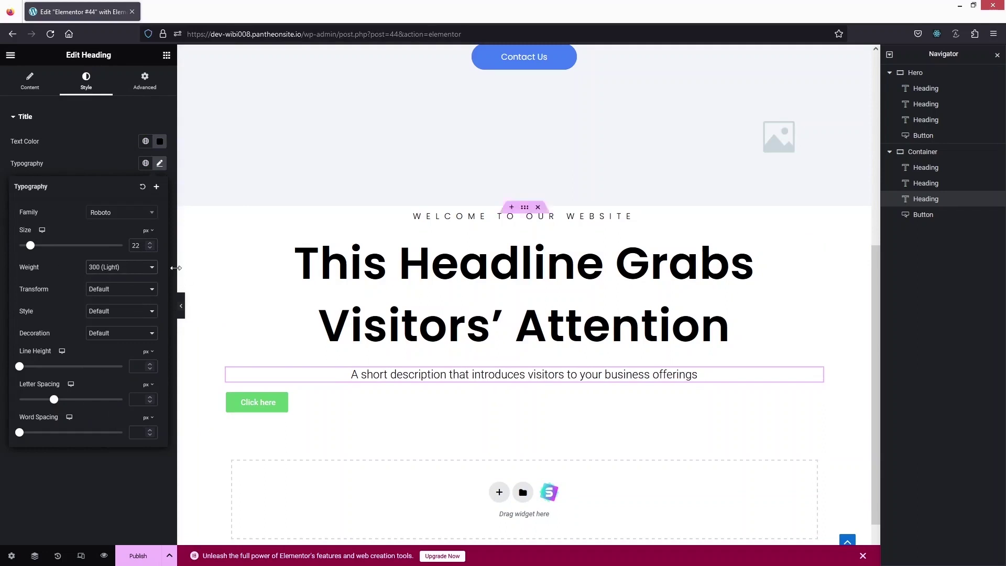
Give the new container's description heading the decoration None, a line height of 1 px and the Poppins font family.
left_click(116, 333)
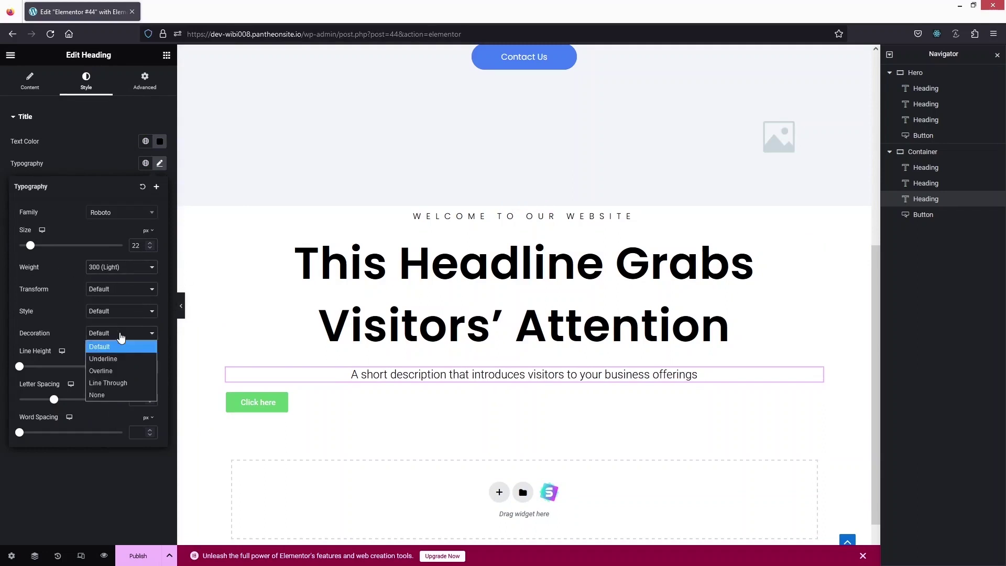
left_click(117, 395)
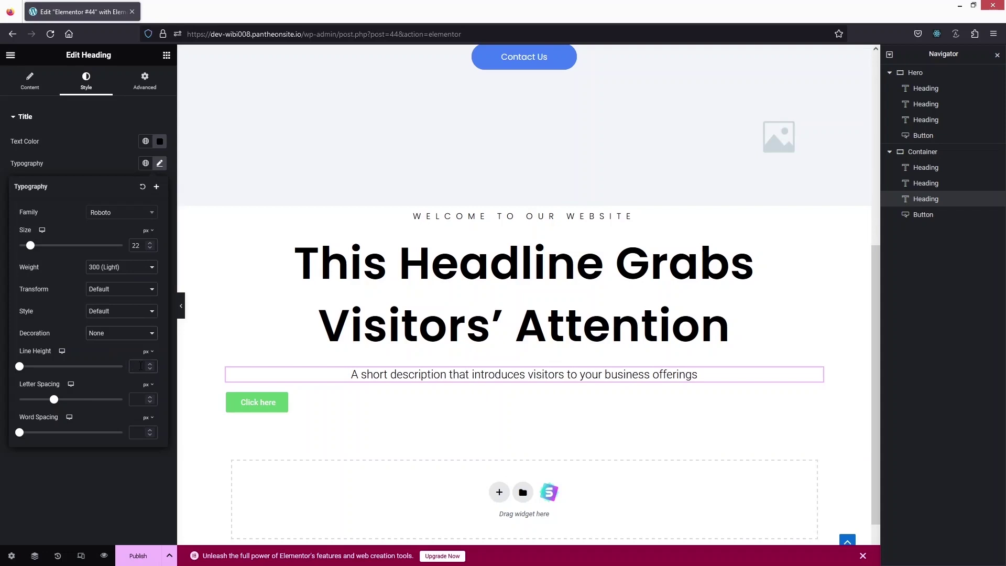
type("1")
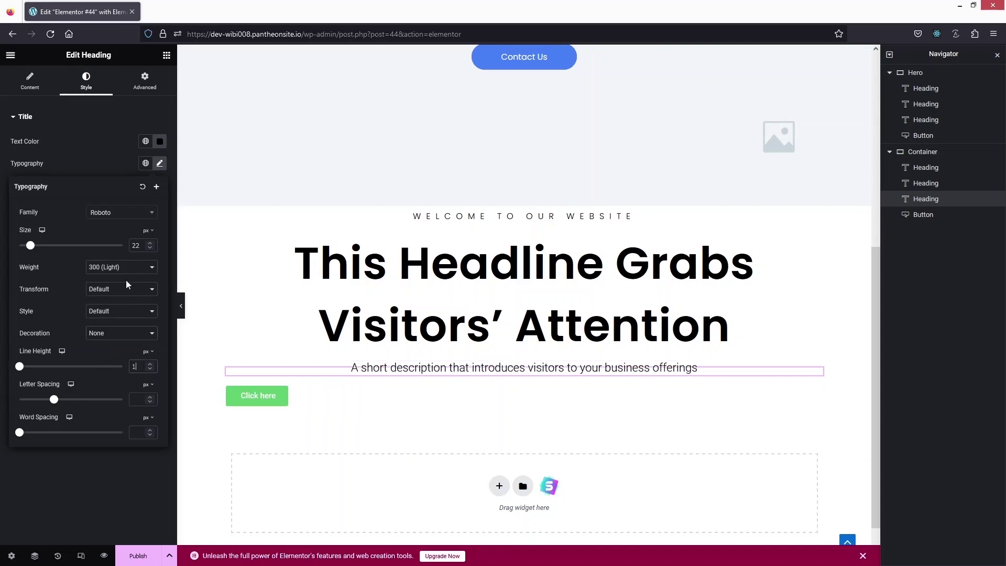
left_click(147, 215)
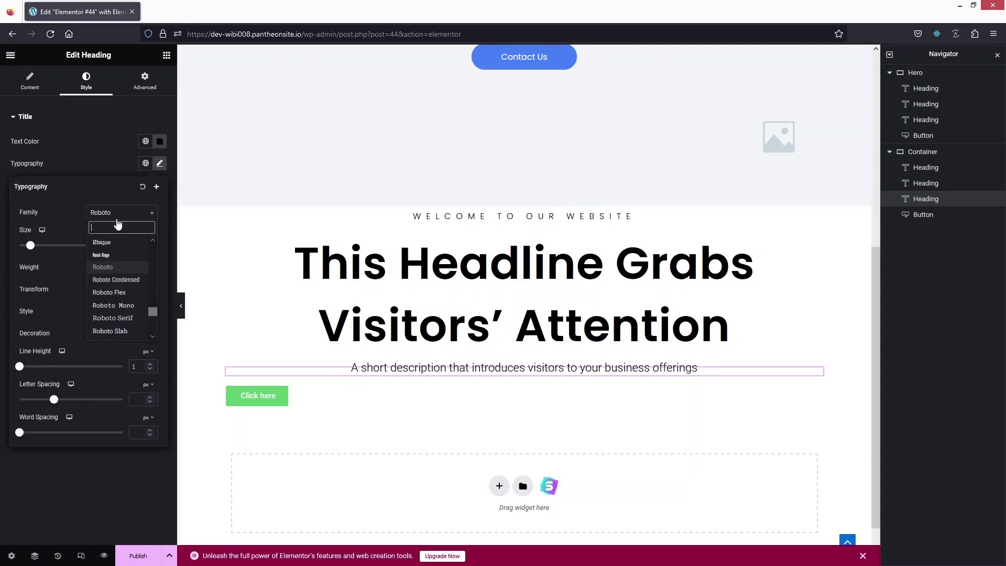
type("Poppins")
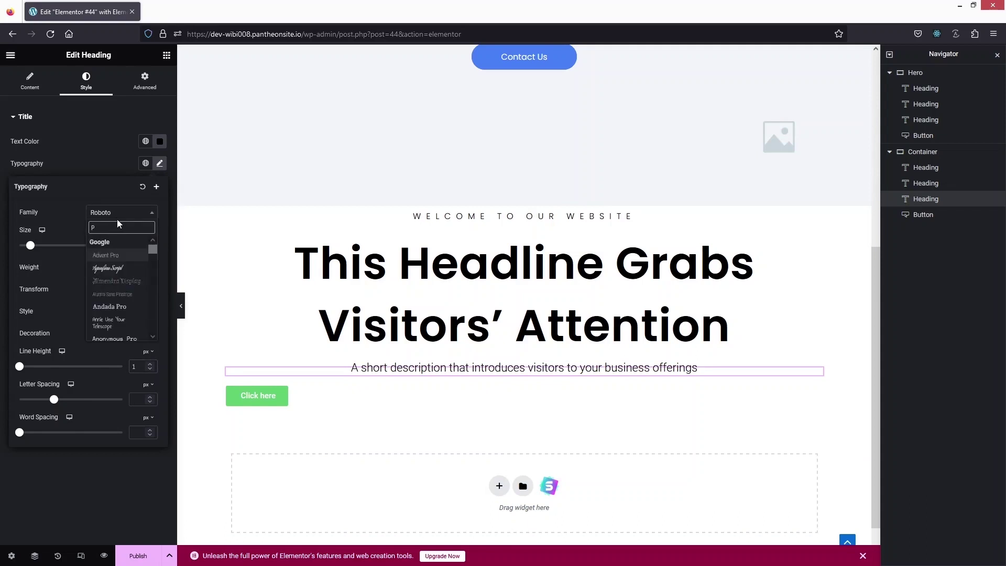
left_click(104, 255)
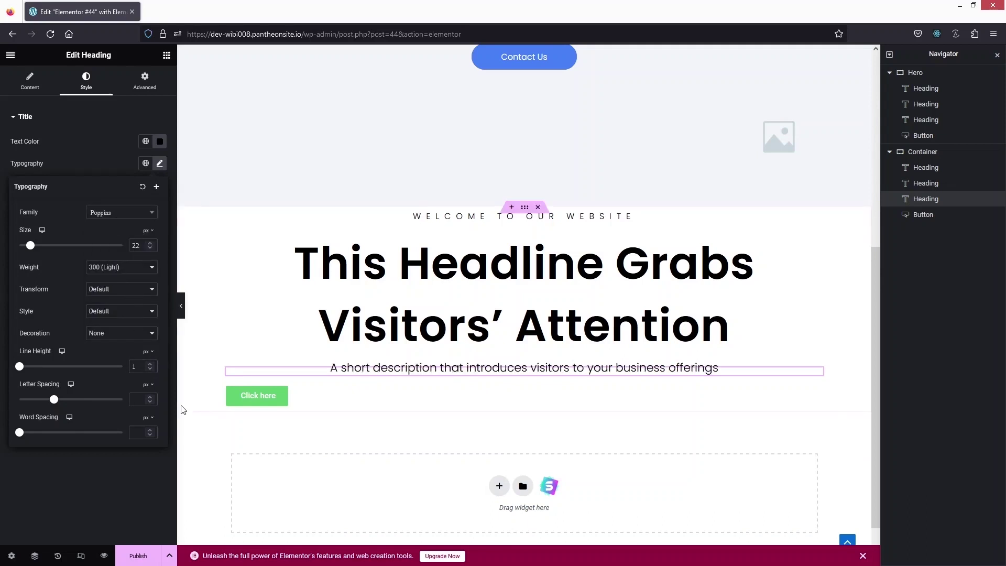
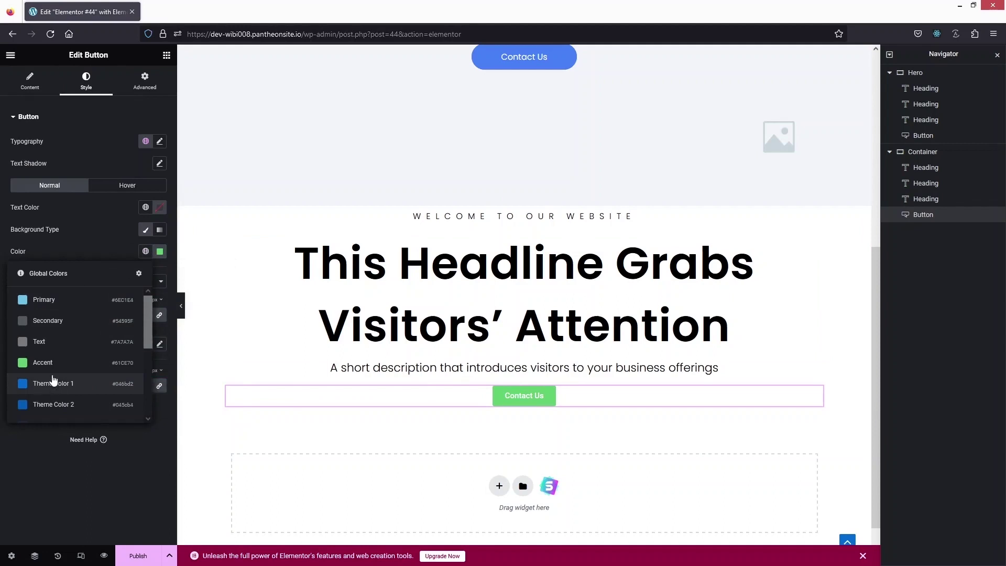
Colour the new container's button background with Theme Color 1 and lighten it to the blue #3785D3.
left_click(42, 384)
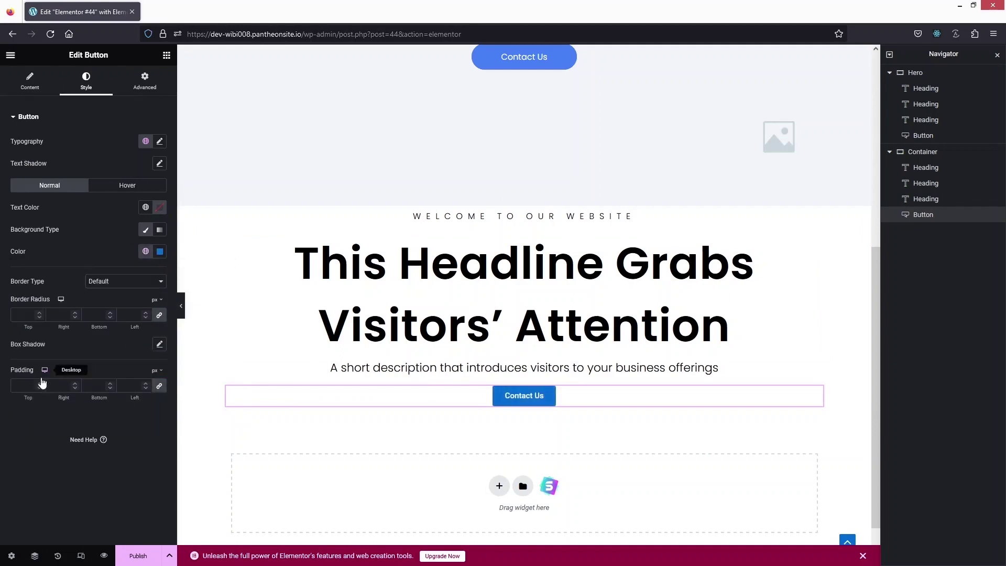
left_click(160, 251)
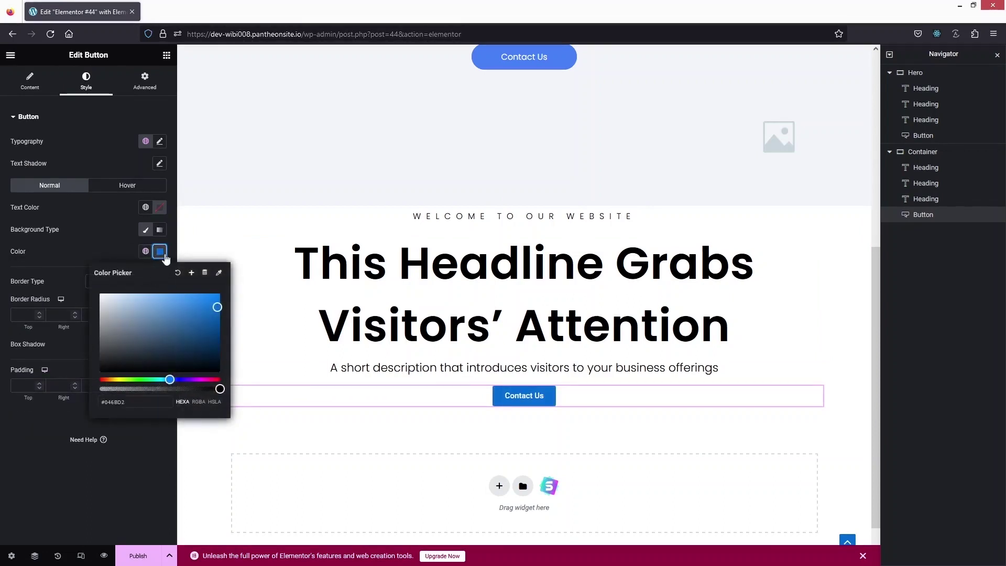
left_click(145, 251)
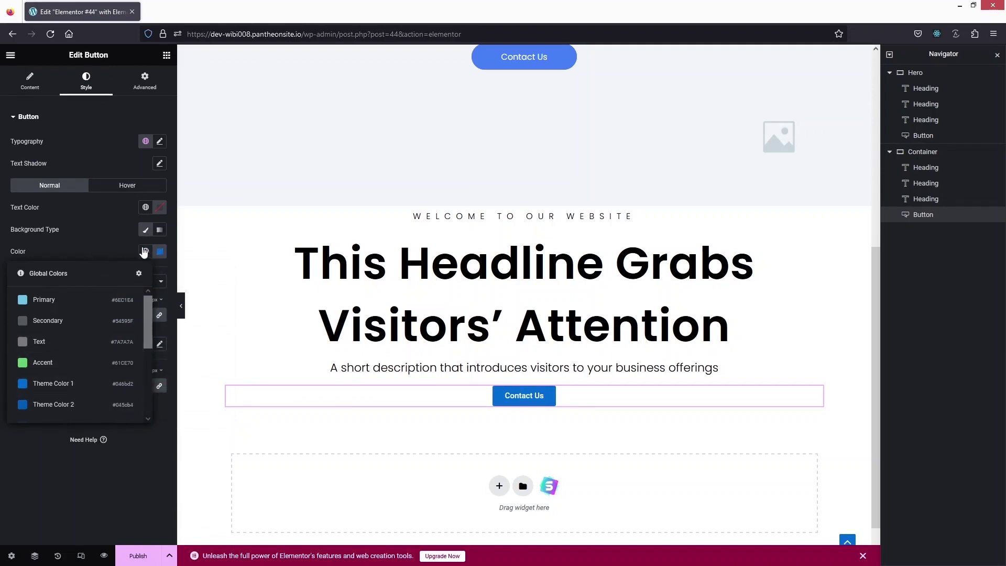
left_click(160, 251)
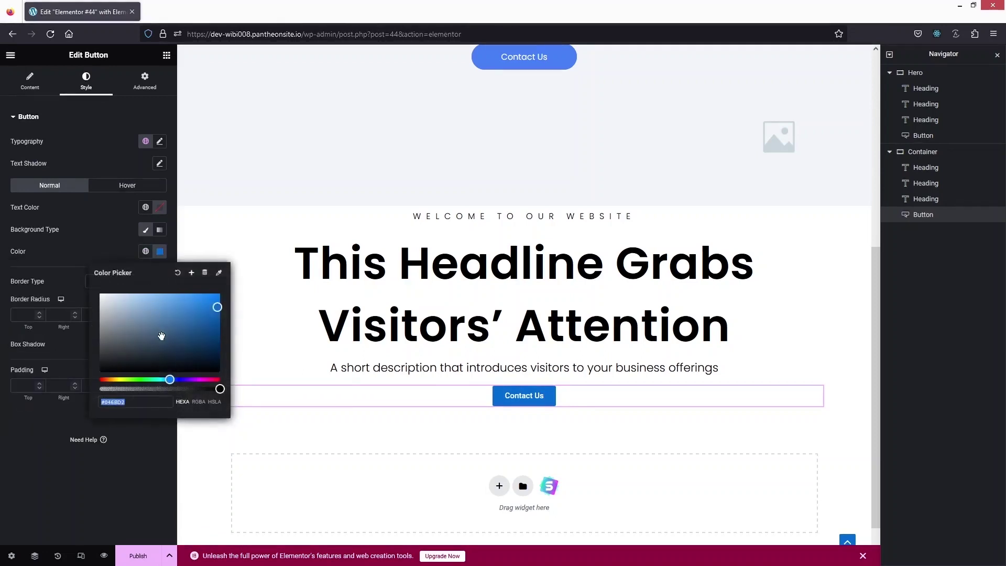
left_click_drag(217, 307, 188, 307)
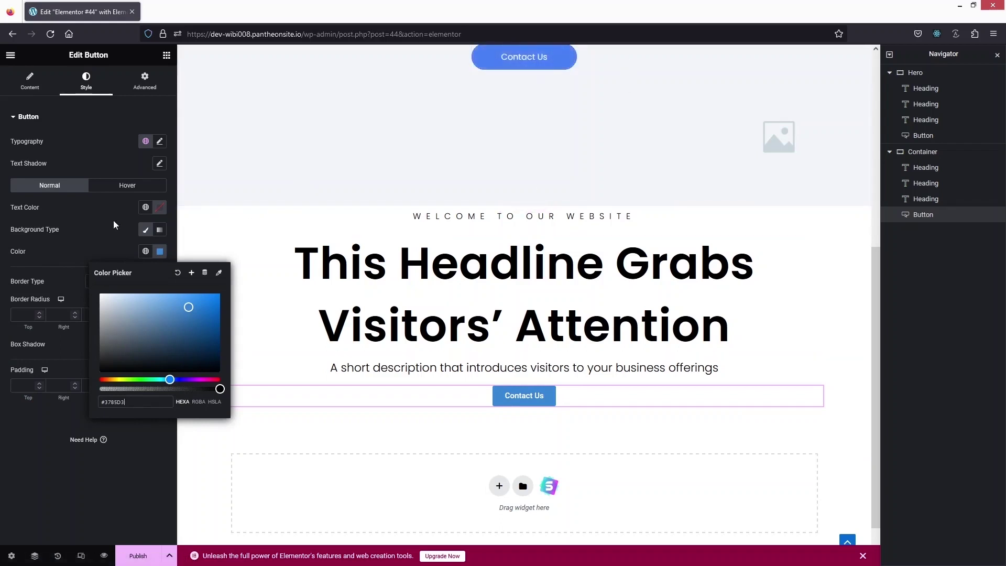
left_click(81, 269)
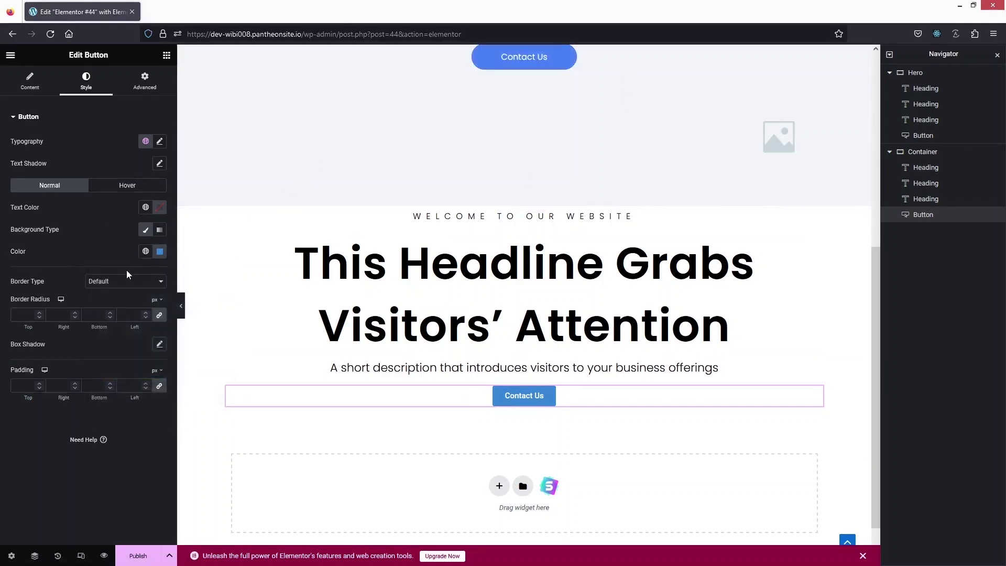
Round the corners of the new container's button by entering a border radius of 10 px and increasing it further.
left_click(26, 314)
type("10")
left_click(40, 312)
Try the Medium and Large sizes on the new container's button and set its size to Extra Large.
left_click(37, 85)
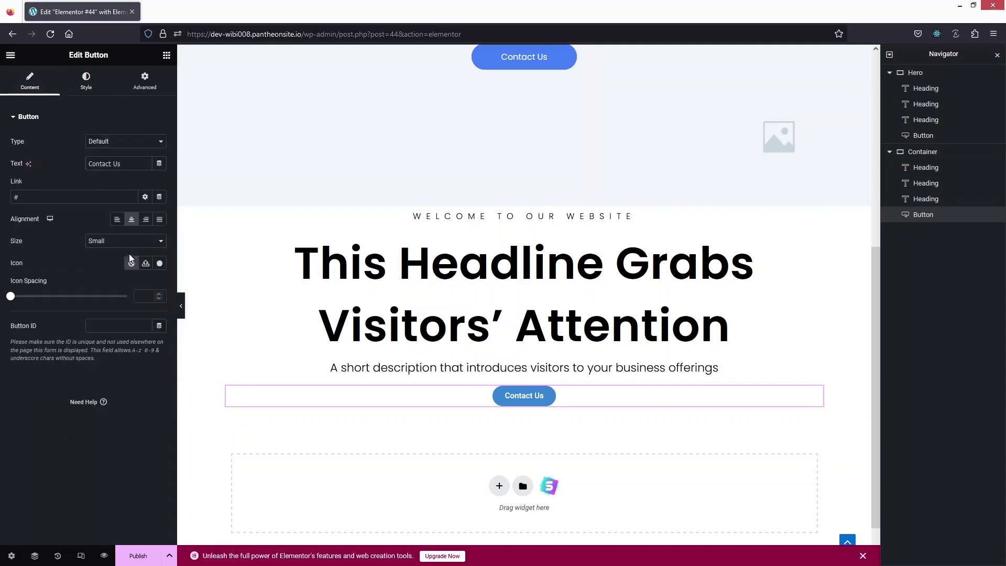
left_click(131, 241)
left_click(119, 279)
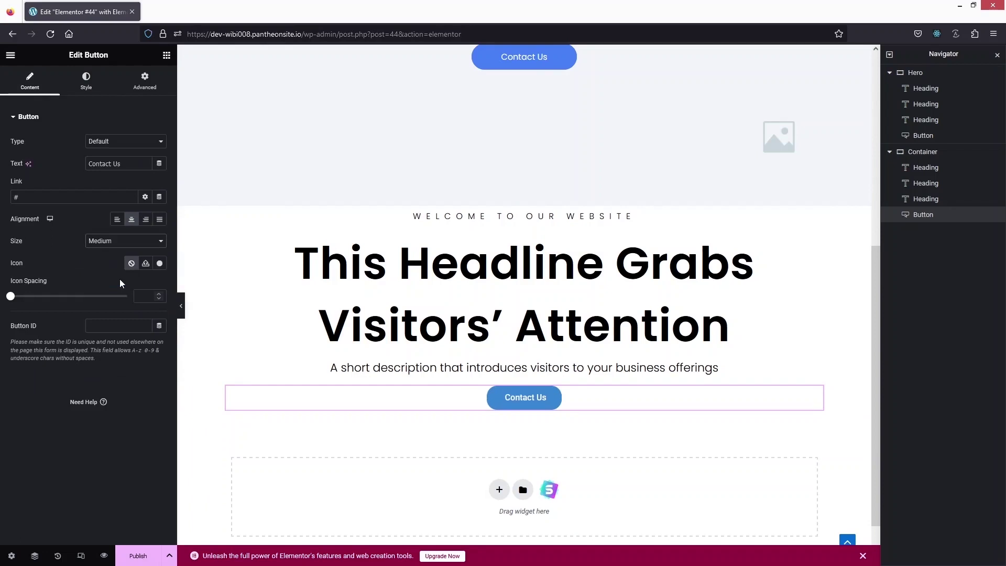
left_click(122, 240)
left_click(126, 292)
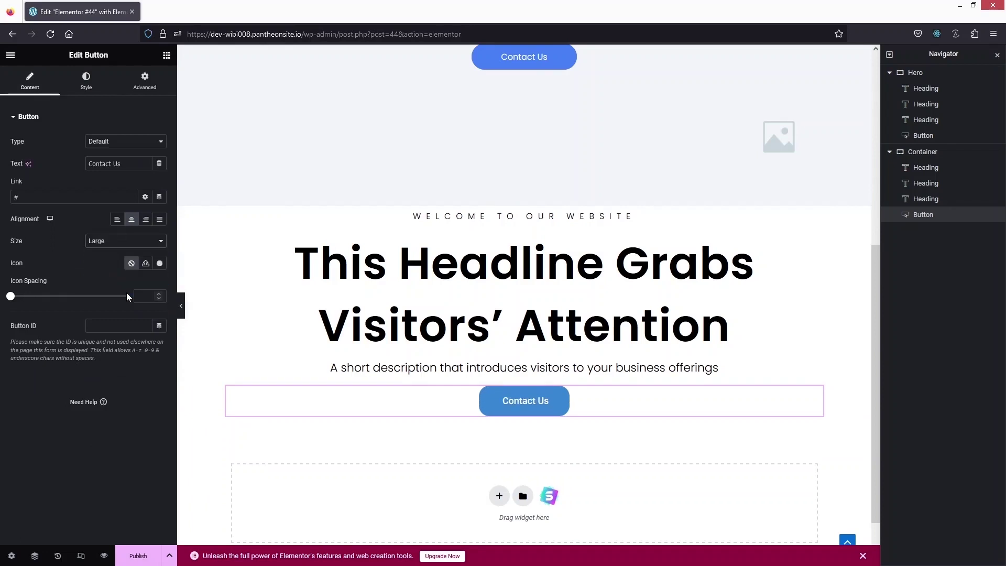
left_click(130, 243)
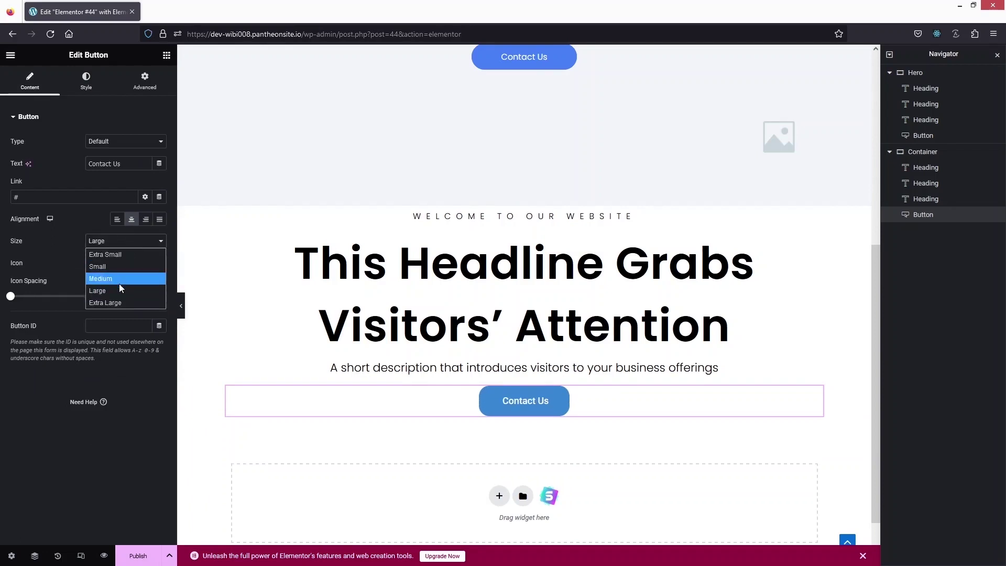
left_click(120, 303)
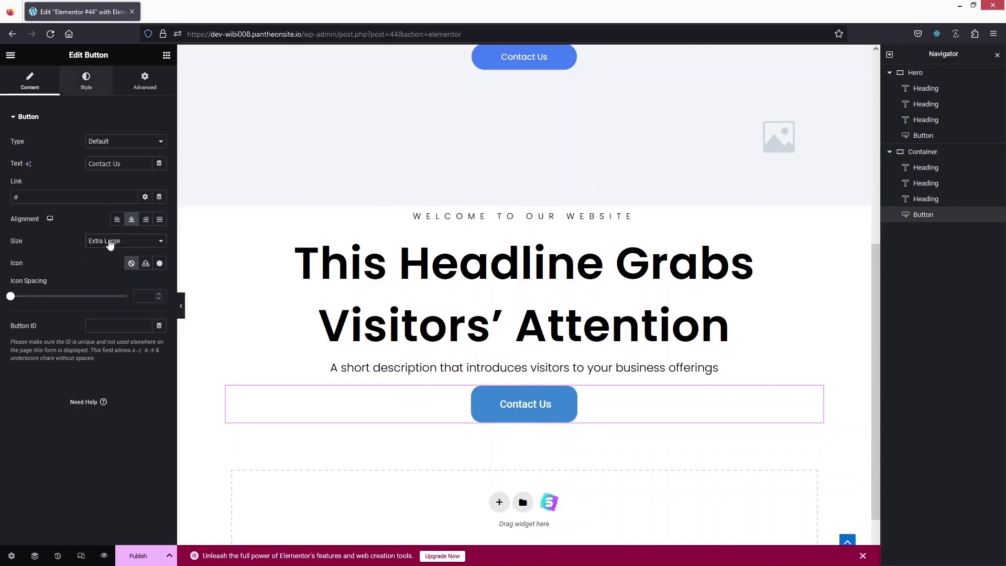
Set the border radius of the new container's button to 40 px on all corners and compare it with the hero button.
left_click(86, 79)
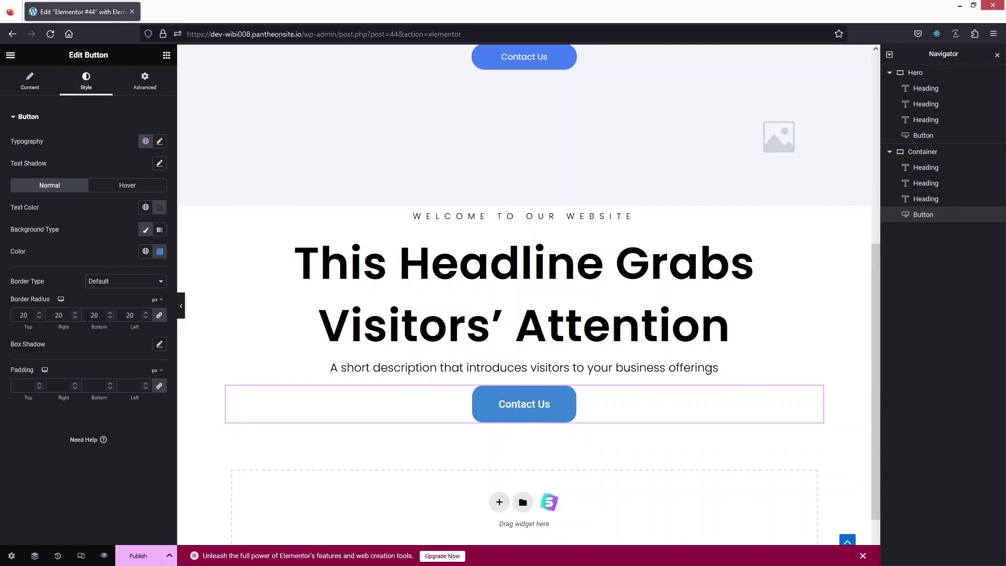
double_click(23, 315)
type("40")
left_click(37, 88)
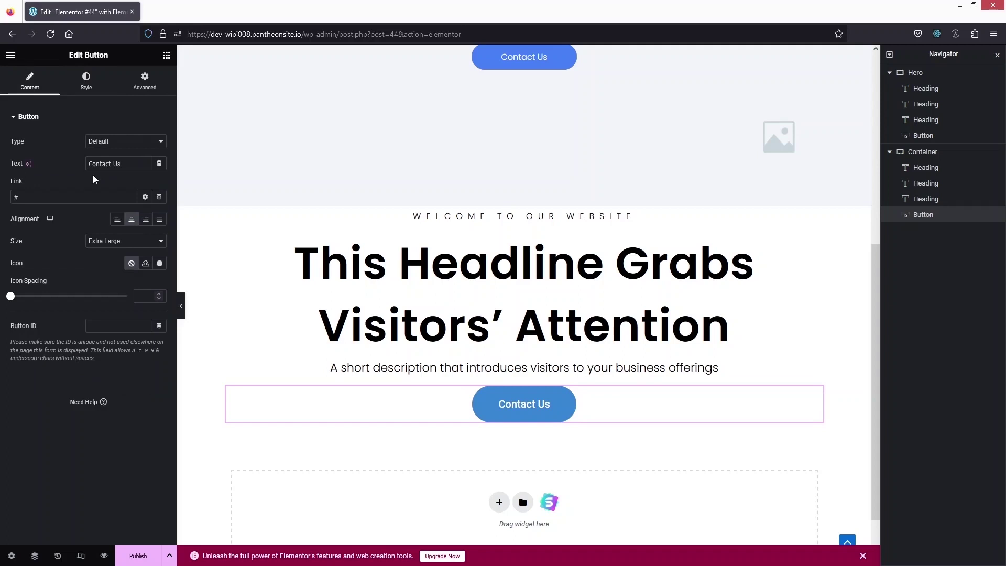
scroll(490, 260, "up", 3)
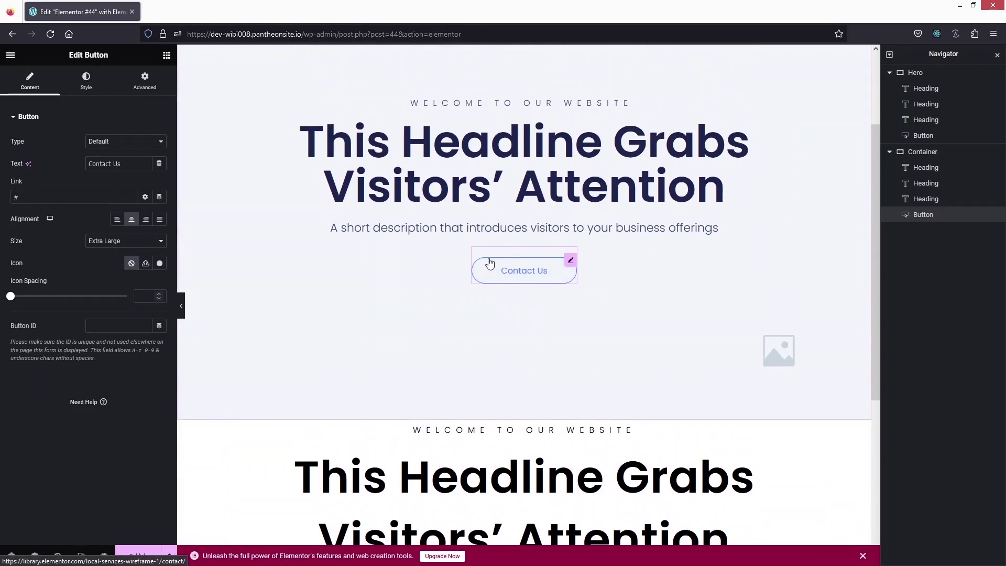
scroll(490, 261, "down", 3)
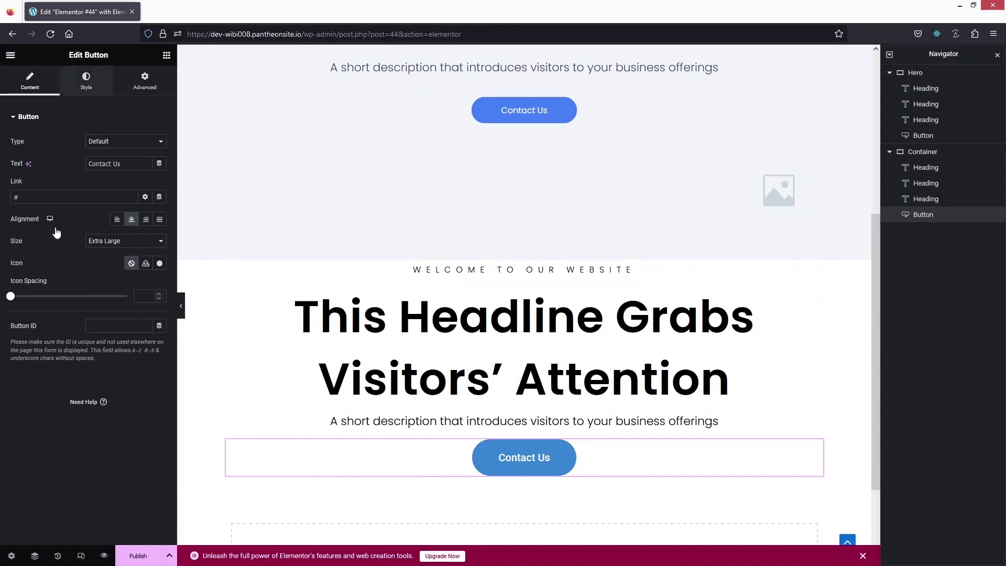
Set the typography of the new container's button to the Poppins font family with a 300 (Light) weight.
left_click(86, 81)
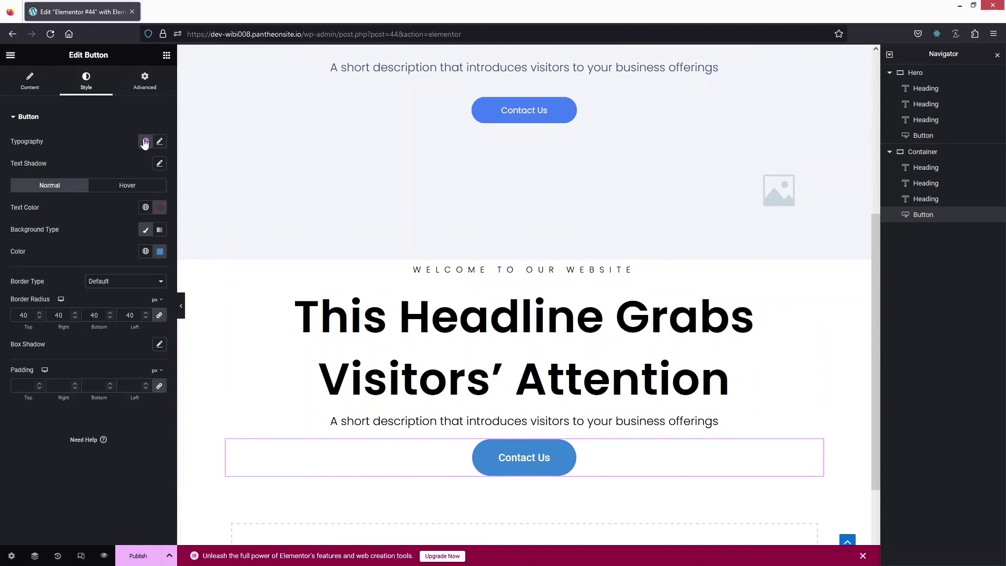
left_click(160, 141)
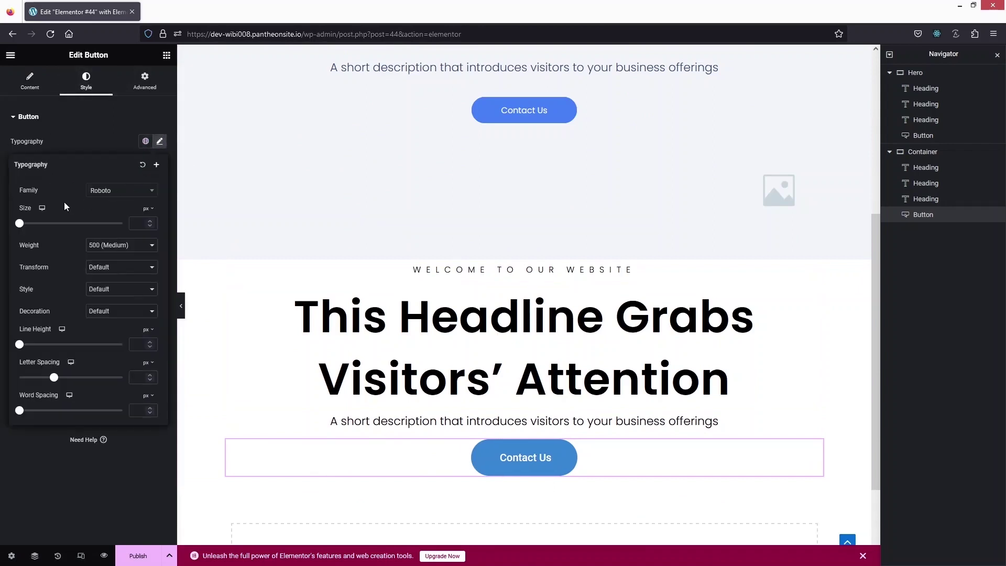
left_click(123, 190)
type("po")
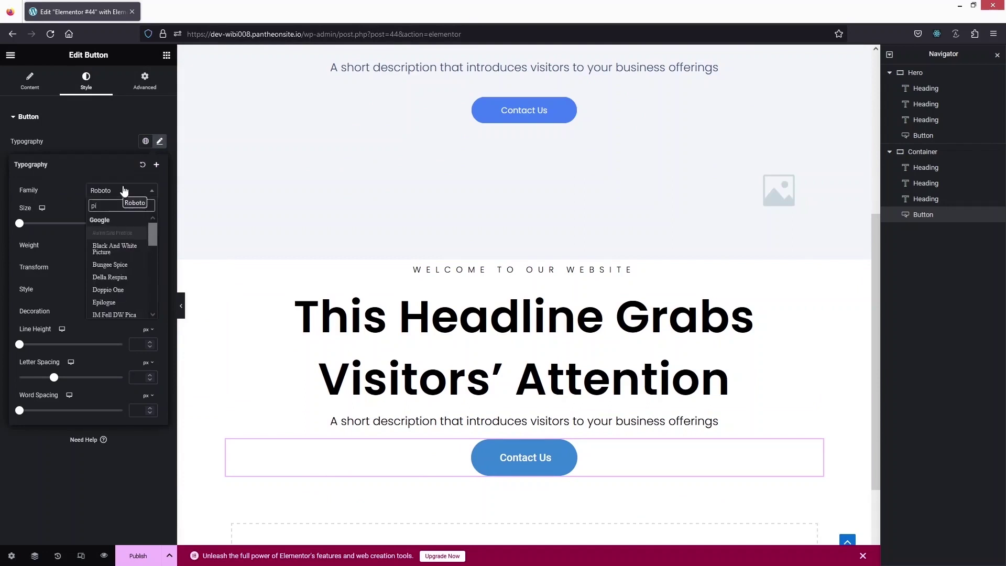
left_click(113, 278)
left_click(120, 245)
left_click(117, 282)
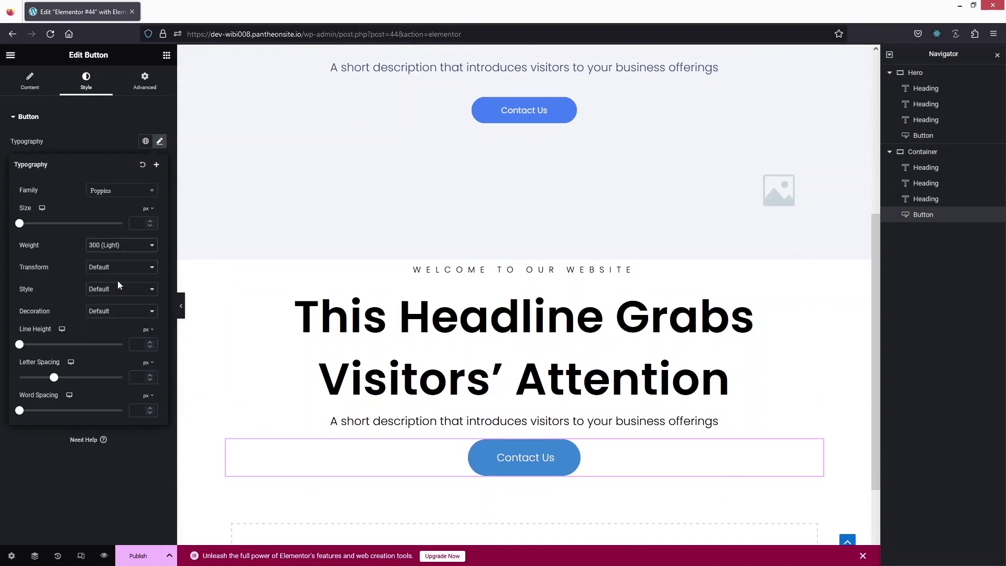
Set the text size of the new container's button to 18 px and the button size to Large.
mouse_move(24, 229)
left_mouse_down()
mouse_move(92, 229)
mouse_move(32, 226)
left_mouse_up()
double_click(129, 223)
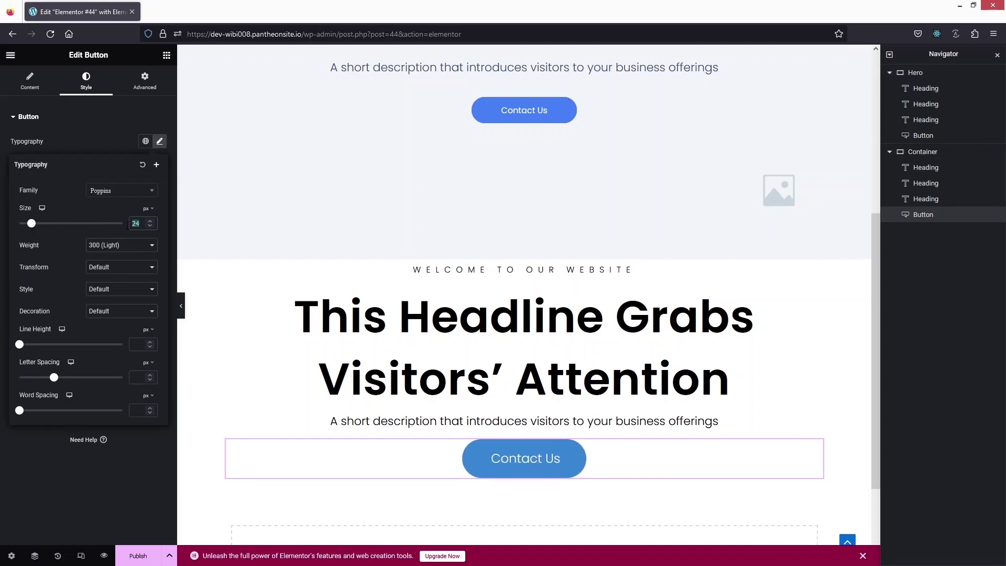
type("18")
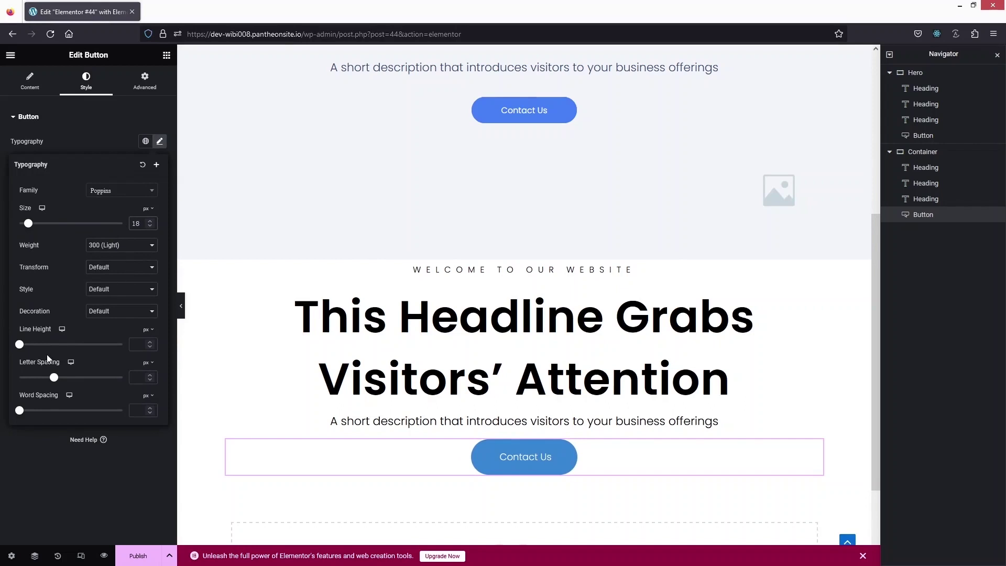
left_click(30, 81)
left_click(135, 241)
left_click(131, 290)
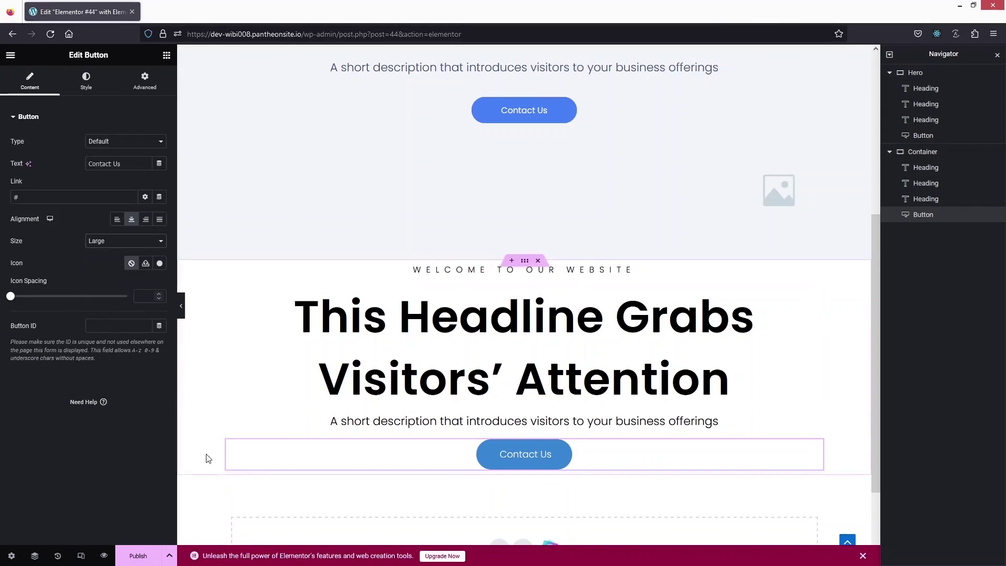
Give the new container a classic background in a light grey-blue global color.
left_click(525, 262)
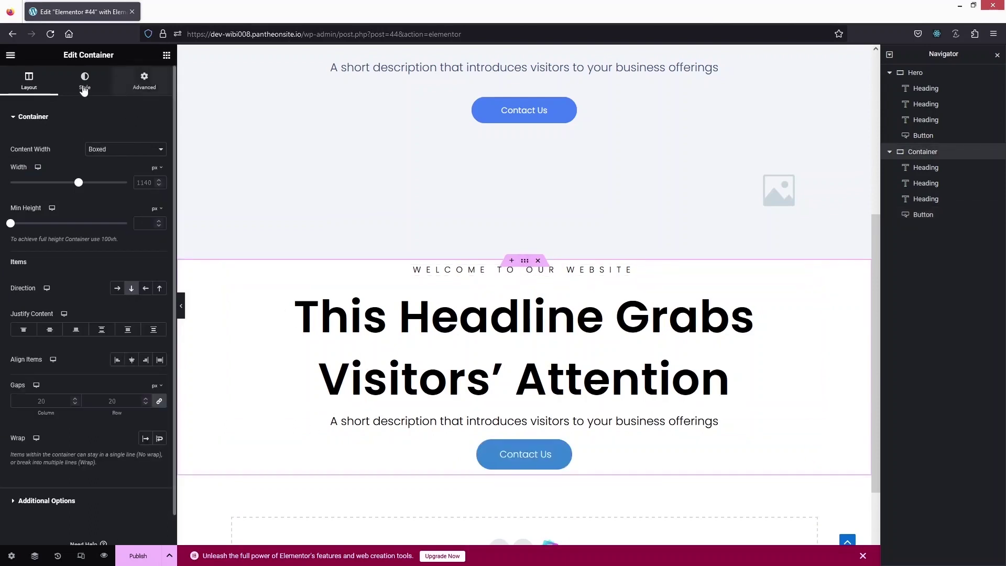
left_click(84, 81)
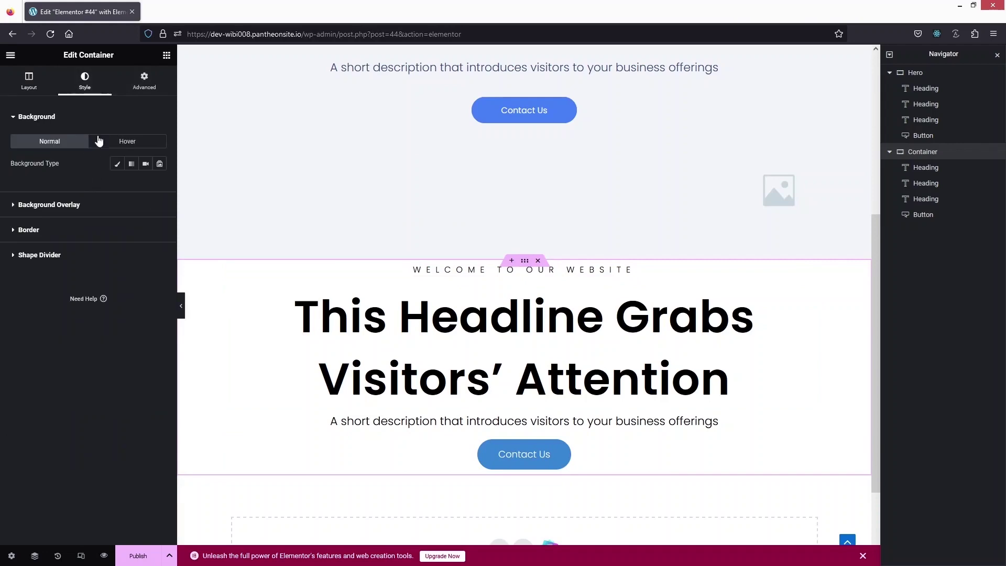
left_click(117, 163)
left_click(145, 185)
left_click(72, 308)
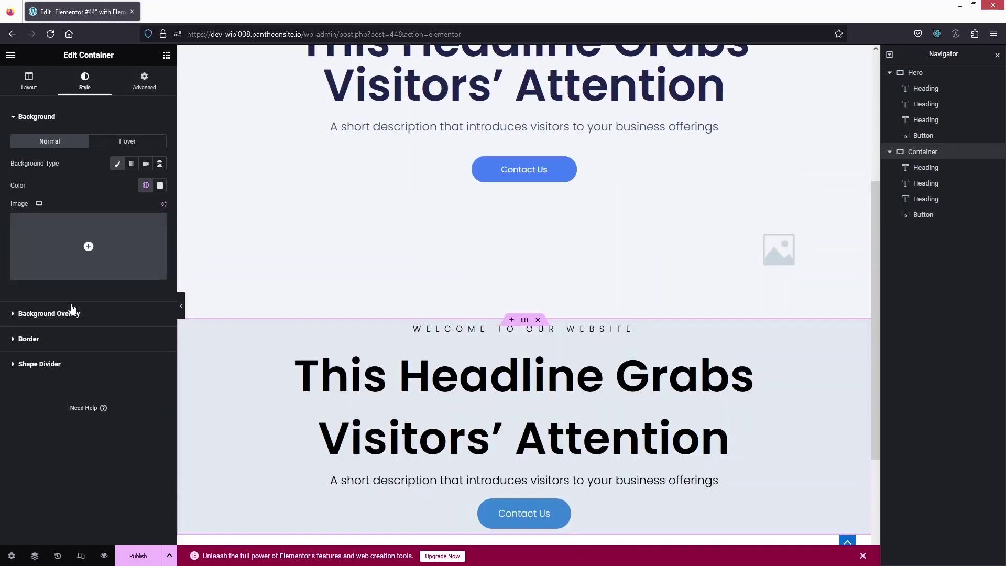
scroll(419, 377, "down", 3)
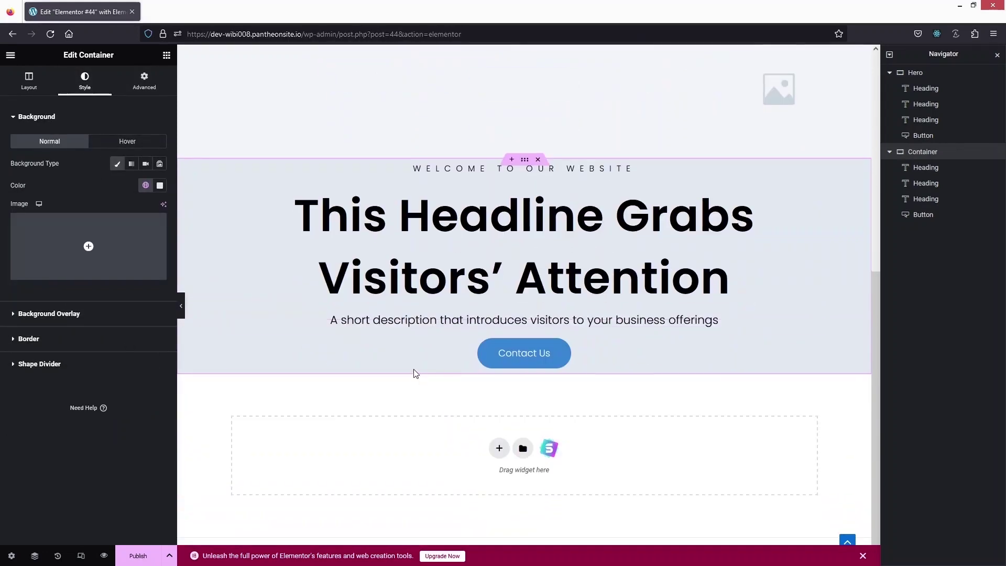
Switch the page to the Mobile Portrait view and compare the hero section with the new container.
left_click(82, 557)
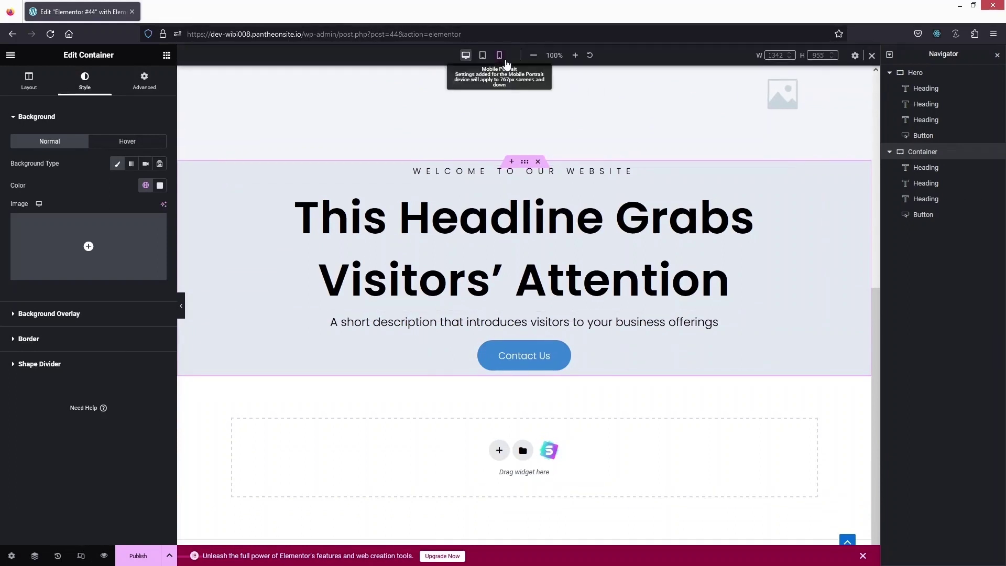
left_click(501, 57)
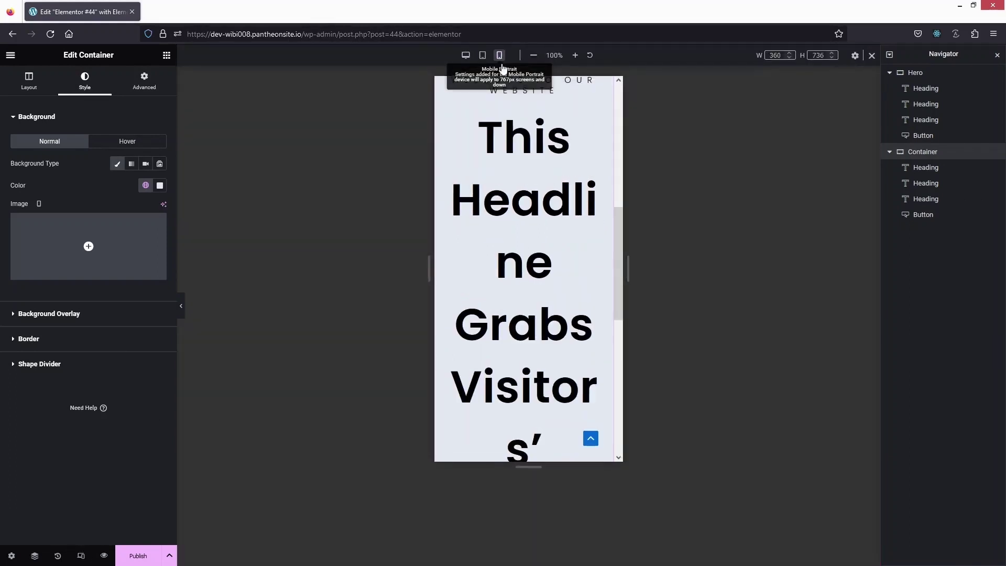
scroll(615, 217, "up", 2)
left_click_drag(617, 218, 620, 159)
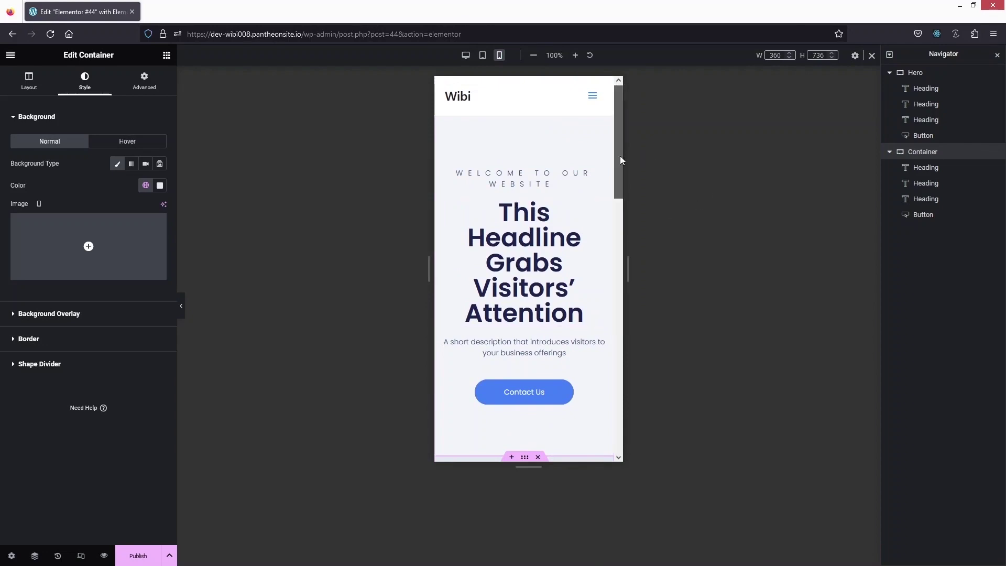
left_click_drag(621, 156, 618, 357)
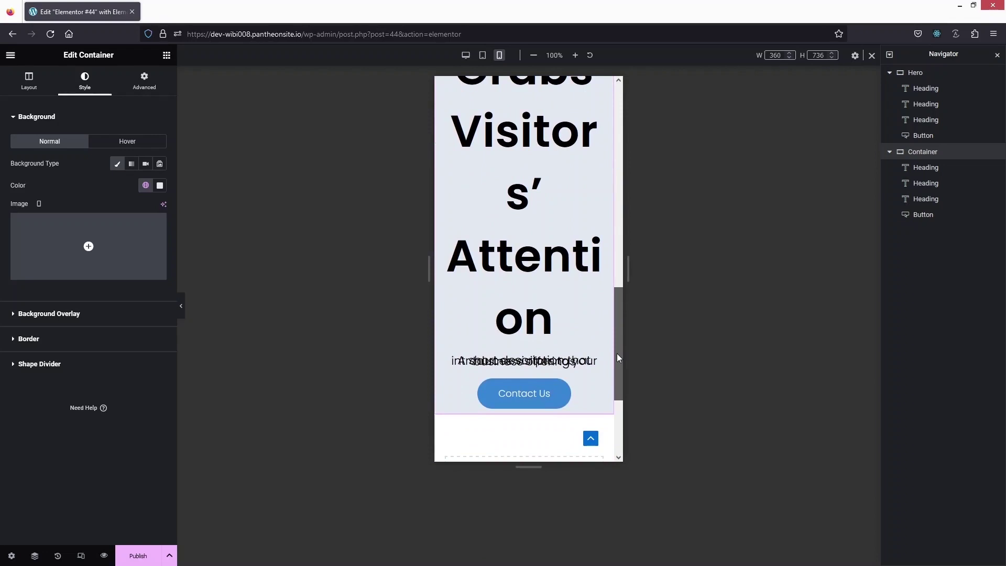
left_click_drag(618, 359, 626, 212)
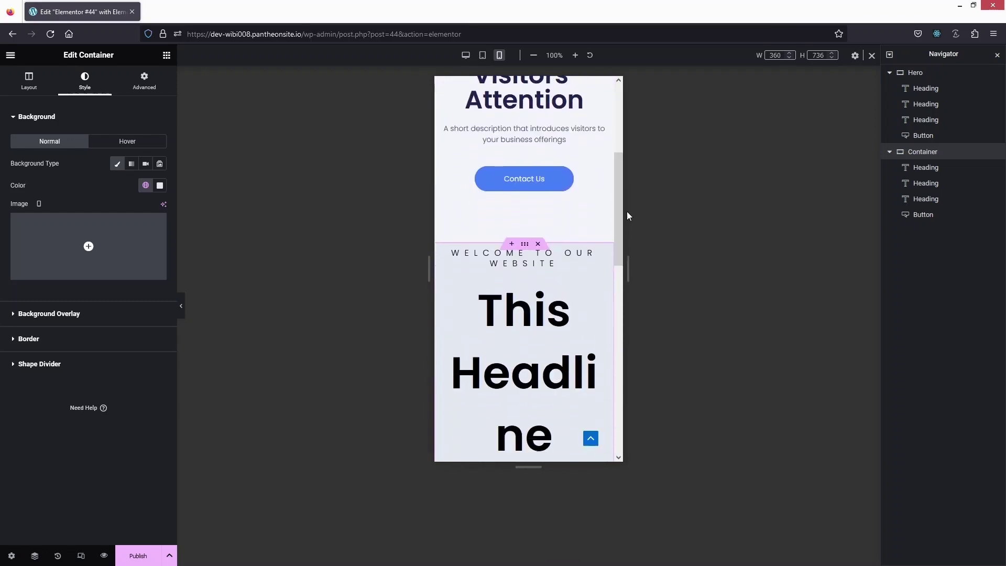
Set the mobile text size of the new container's "Welcome to our website" heading to 14 px.
left_click(602, 260)
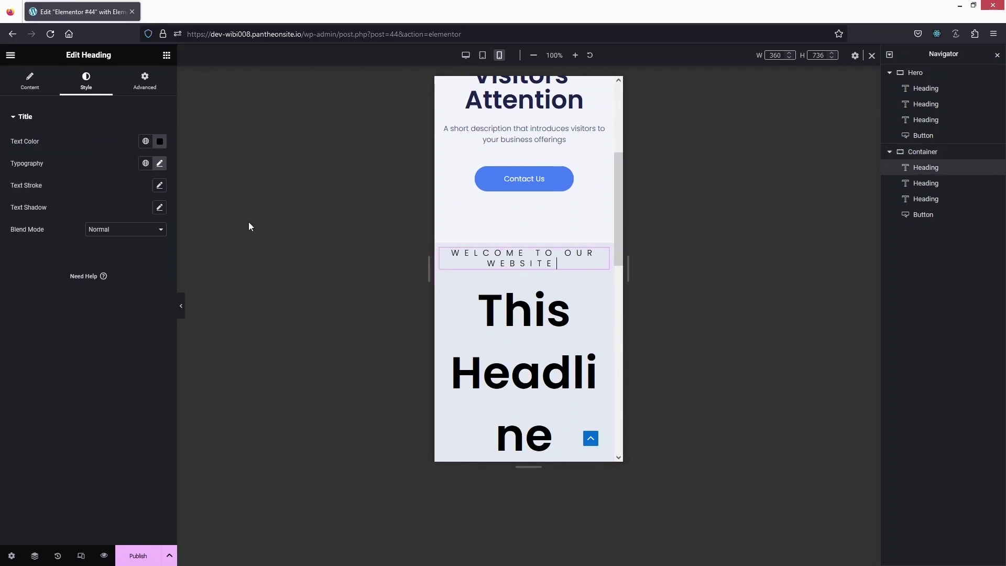
left_click(159, 164)
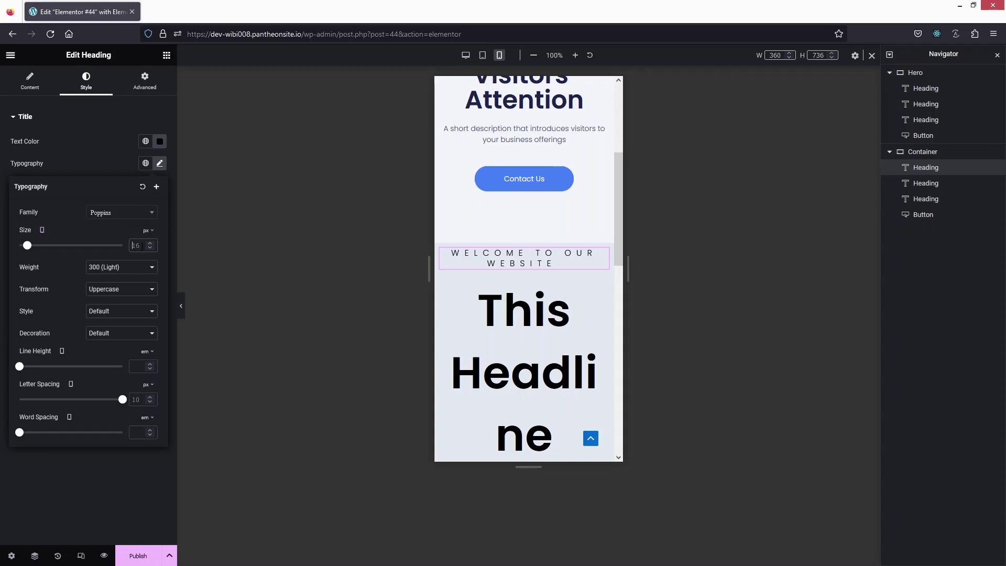
left_click(143, 246)
key("Down")
key("Down")
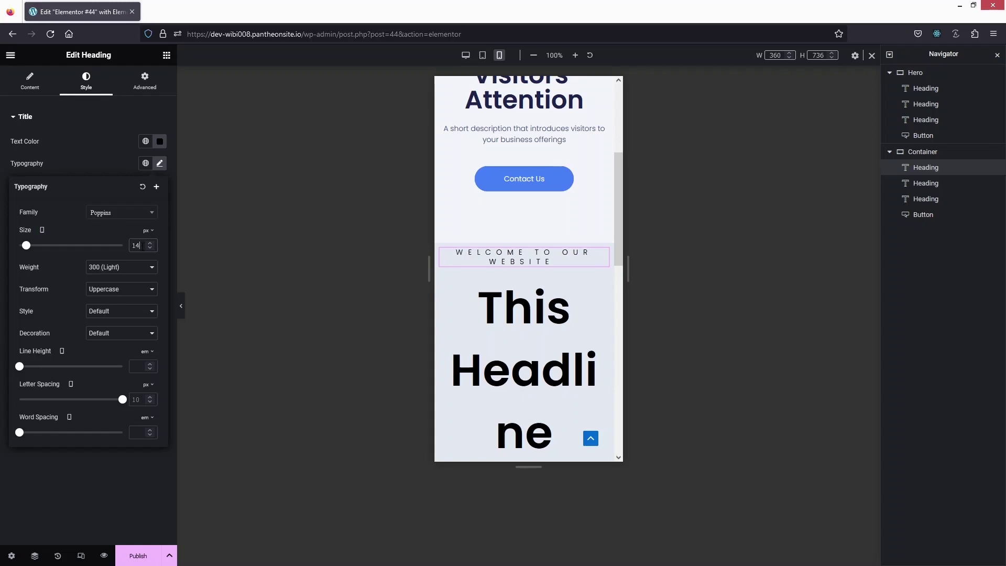
Try a mobile text size of 12 px on the new container's welcome heading and restore 14 px.
key("BackSpace")
key("BackSpace")
type("112")
key("BackSpace")
key("BackSpace")
type("2")
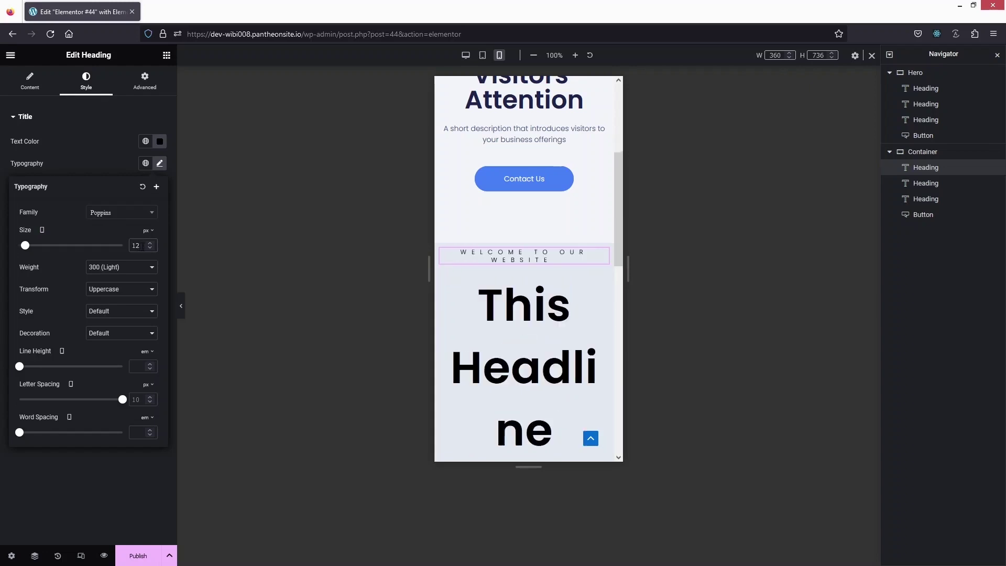
key("BackSpace")
type("4")
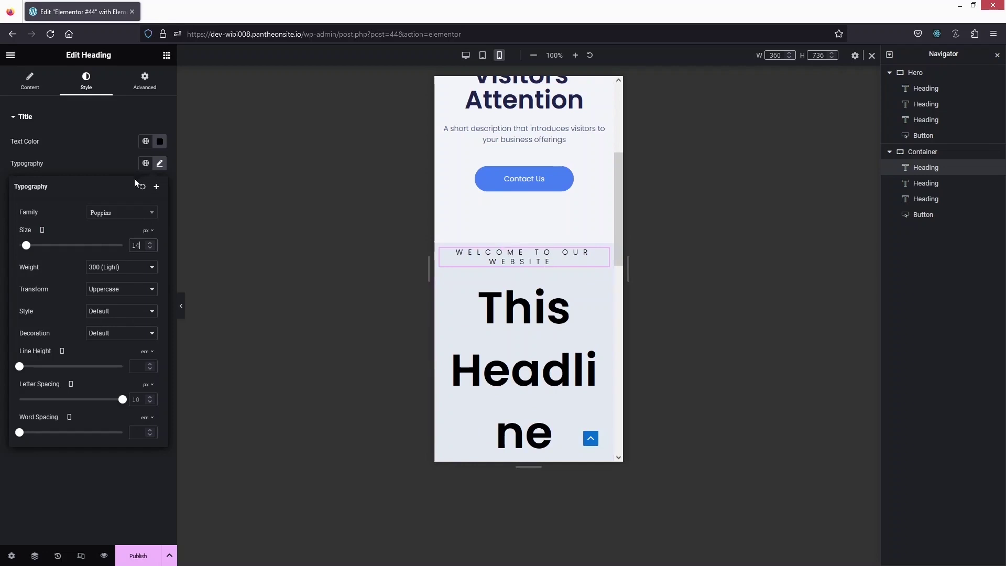
Compare the welcome headings of the hero section and the new container in the mobile view.
left_click(99, 156)
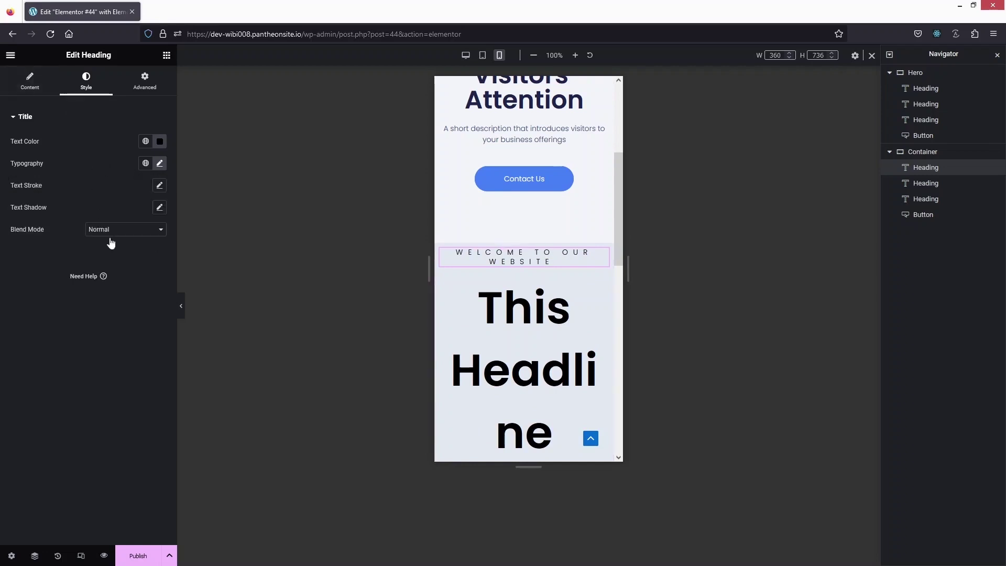
left_click(33, 93)
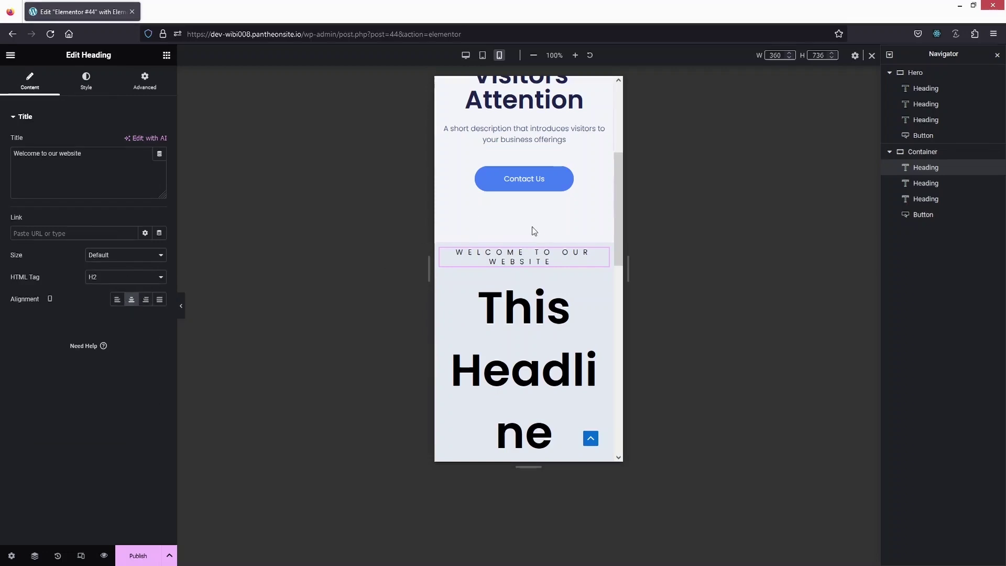
scroll(532, 272, "up", 1)
scroll(540, 233, "up", 2)
scroll(535, 241, "down", 3)
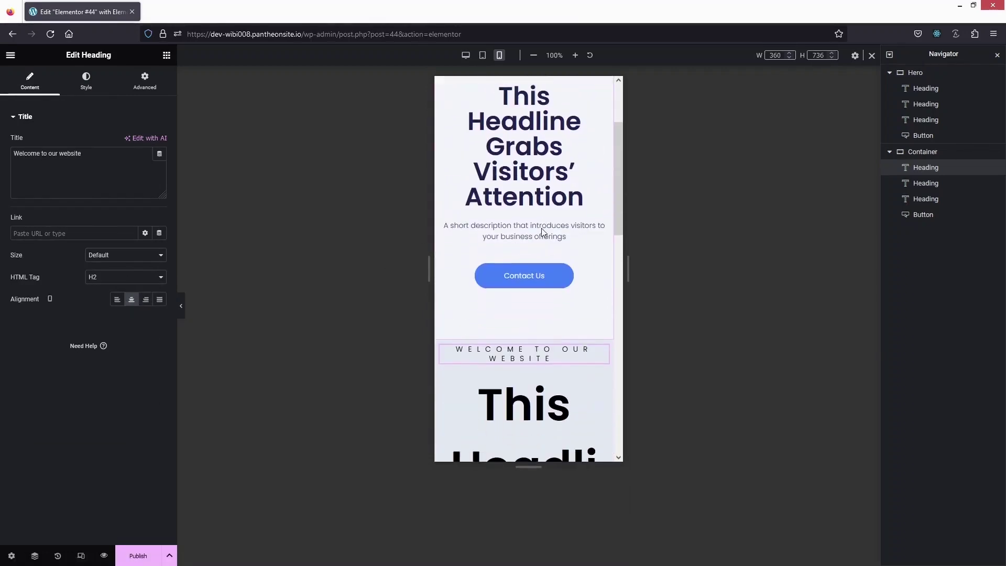
scroll(534, 242, "down", 2)
scroll(528, 157, "up", 3)
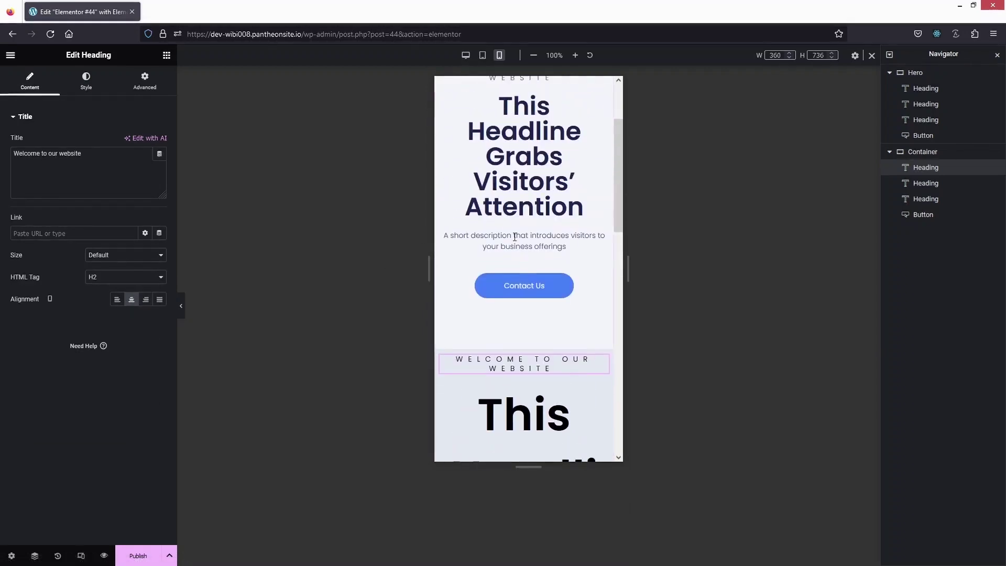
scroll(529, 158, "up", 1)
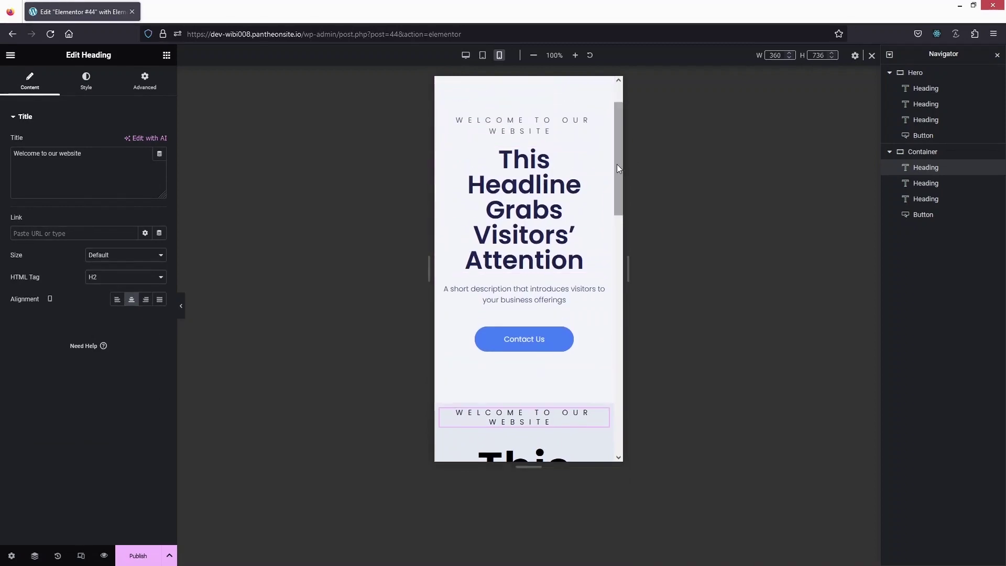
Reduce the mobile text size of the new container's main headline to 39 px and lower it by one more pixel.
left_click_drag(617, 165, 615, 263)
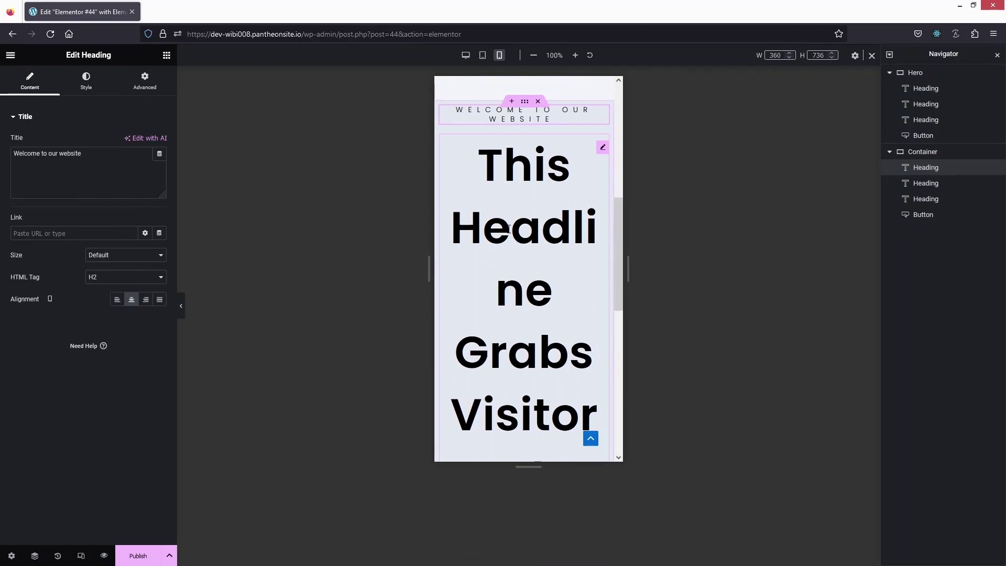
left_click(517, 241)
left_click(85, 81)
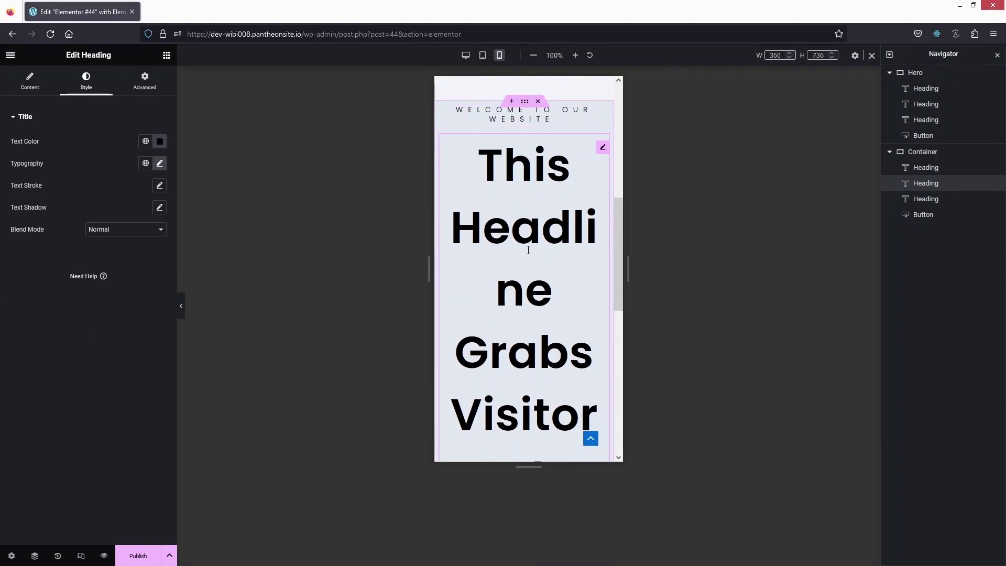
left_click(159, 165)
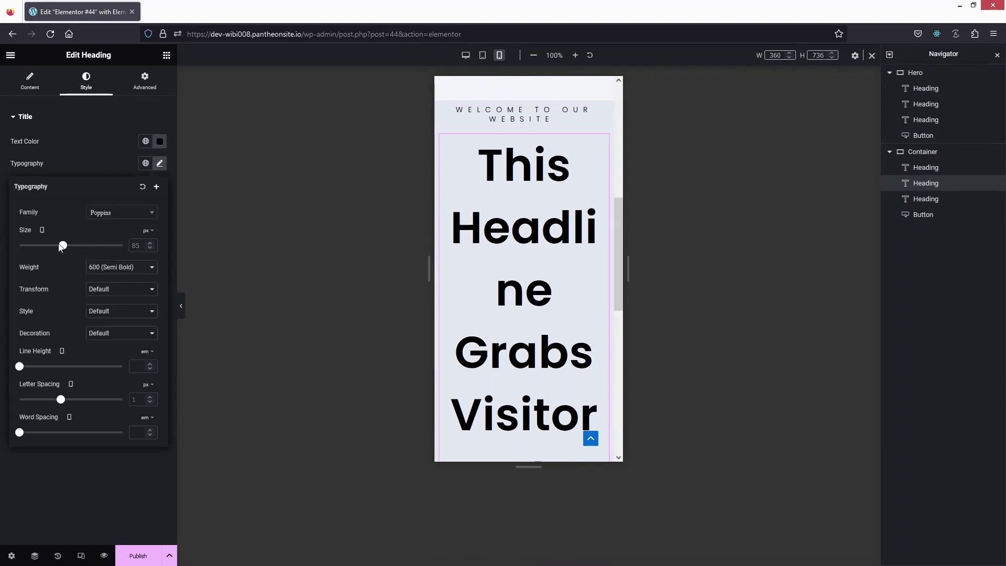
left_click_drag(63, 249, 39, 252)
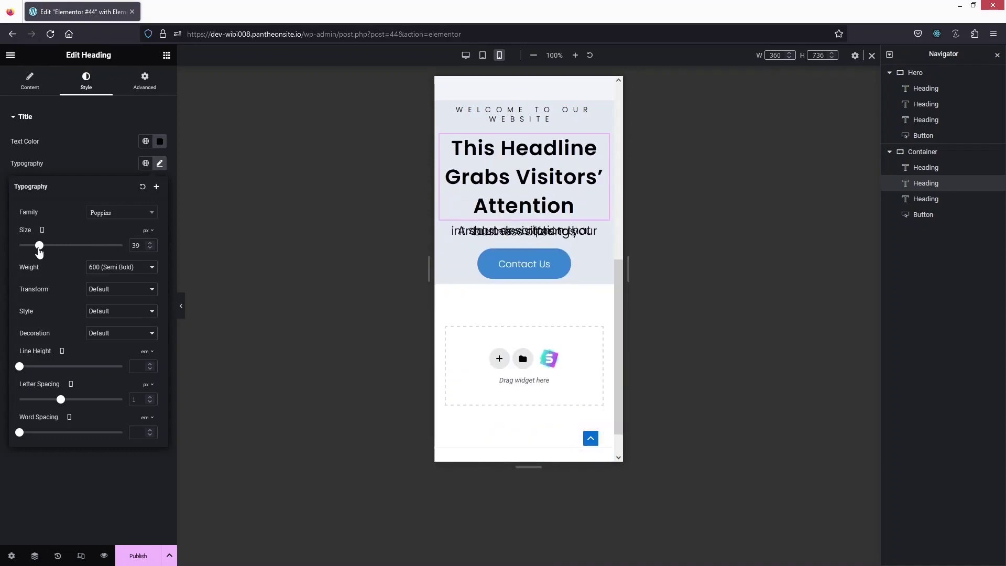
key("Tab")
key("Down")
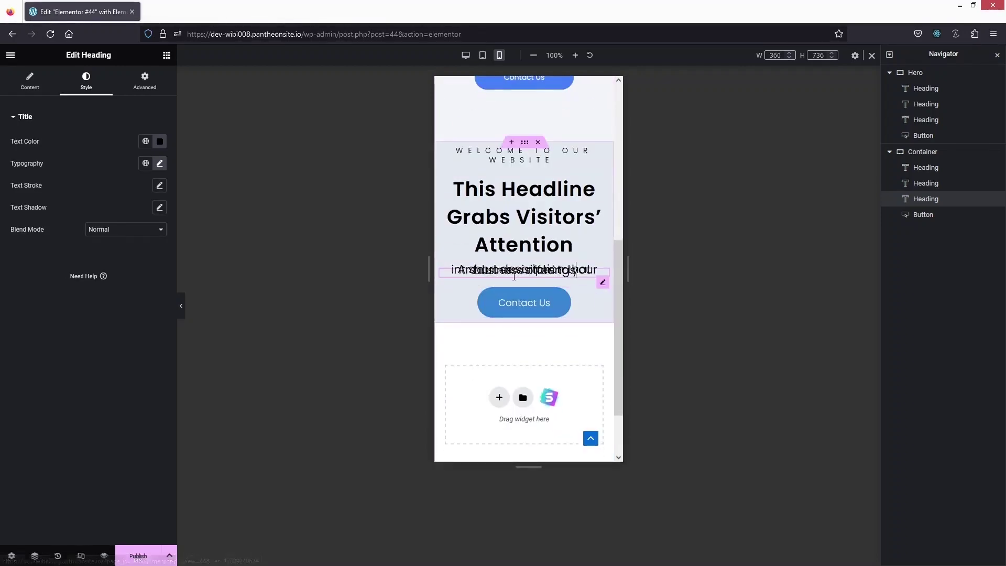
Set the mobile text size of the new container's short description to 12 px and its line height to 1.5 em.
left_click(159, 163)
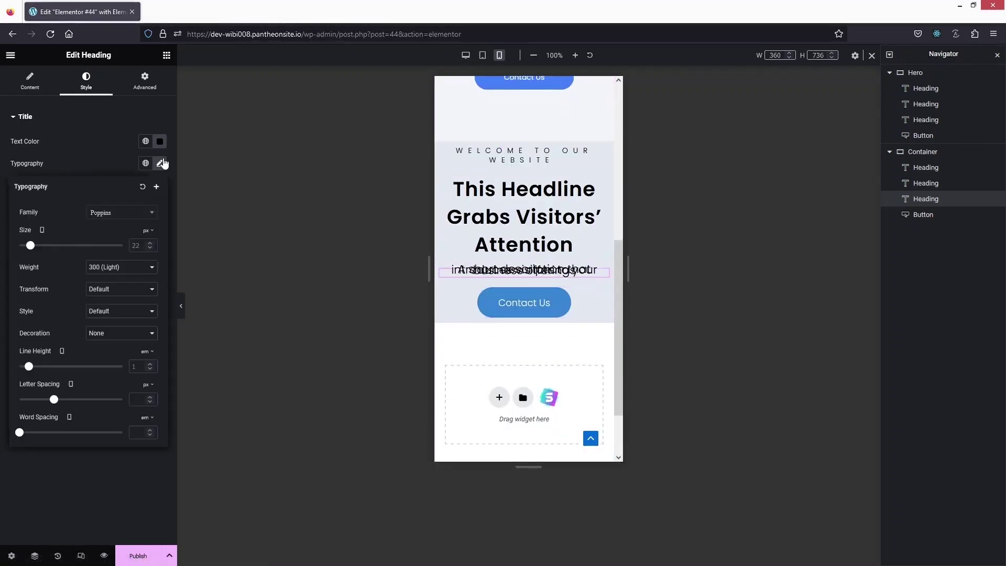
left_click(140, 245)
type("10")
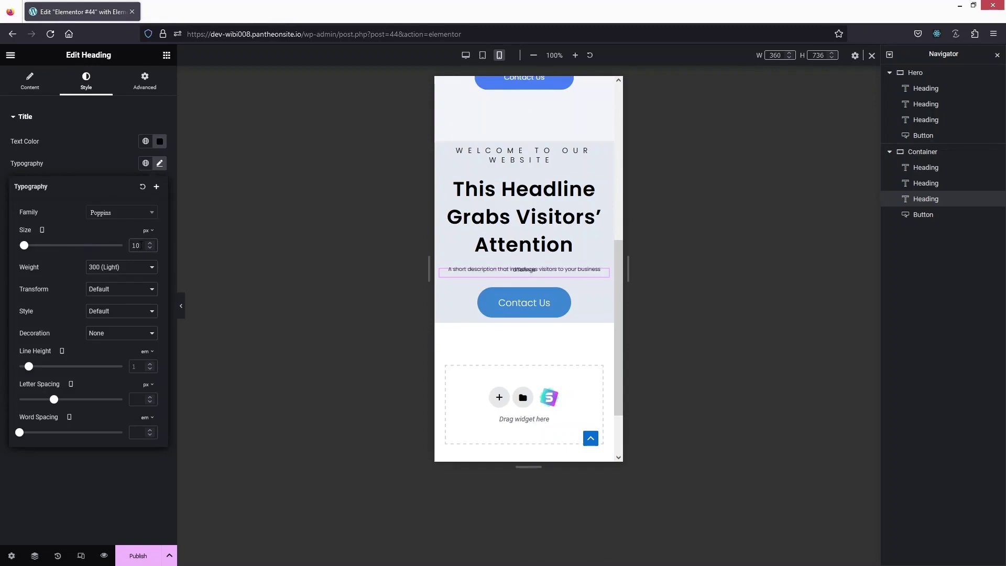
key("BackSpace")
type("2")
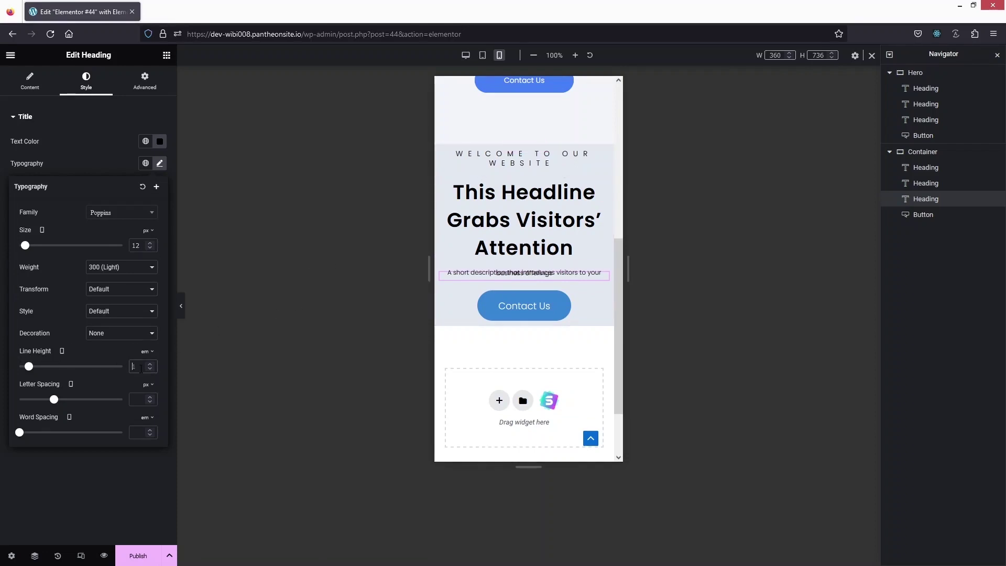
type("1.5")
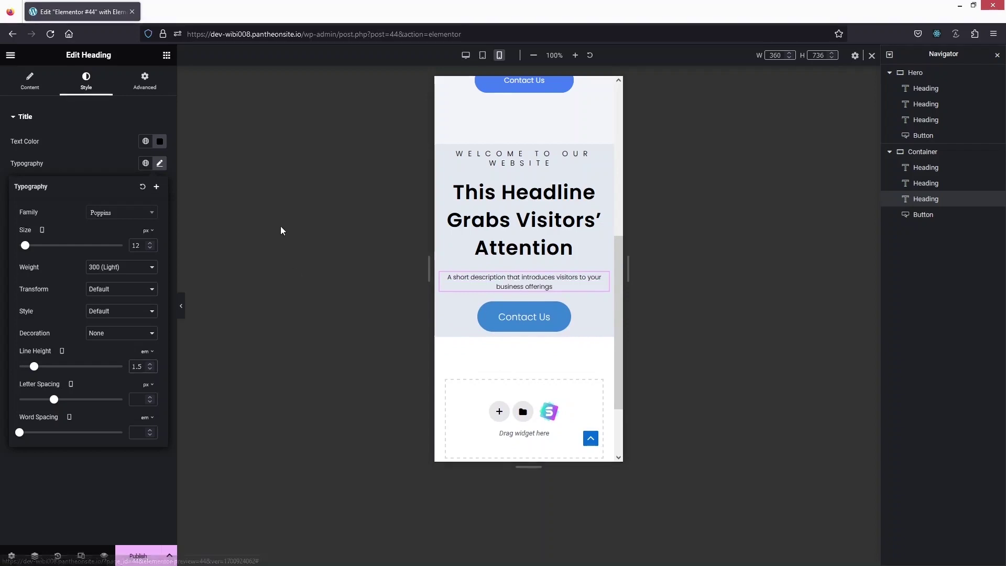
Change the size of the new container's "Contact Us" button to Medium.
left_click(491, 328)
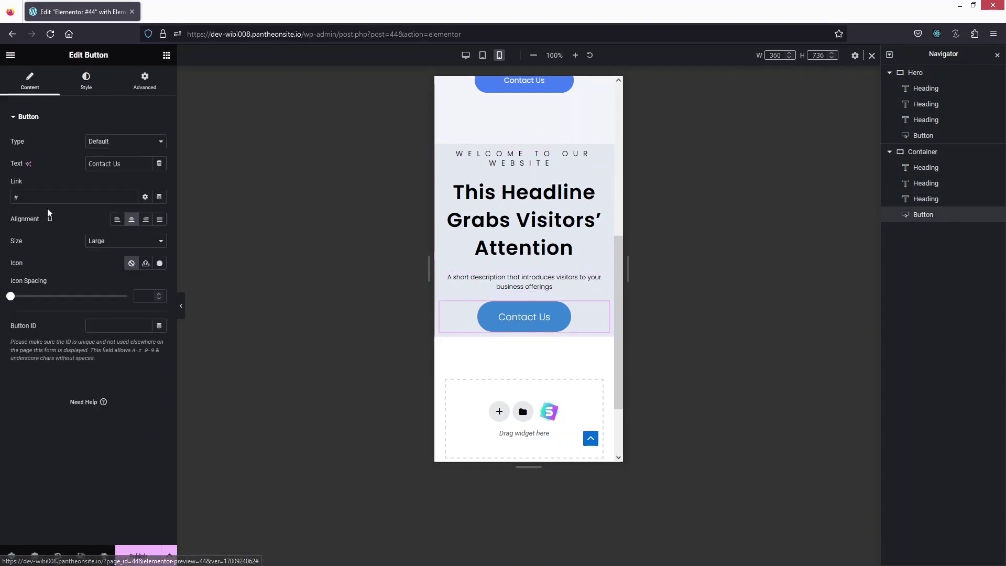
left_click(139, 242)
left_click(118, 282)
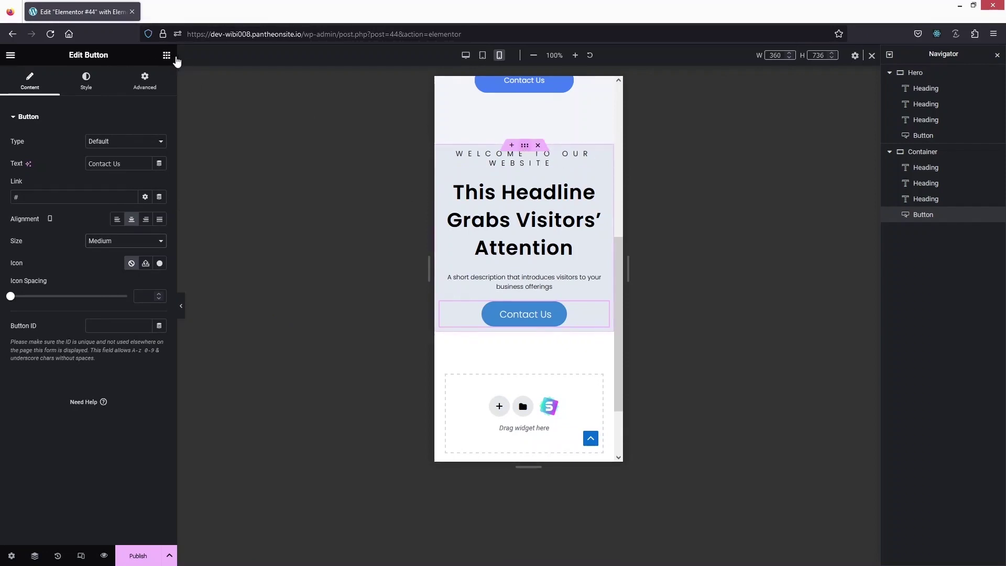
Unlink the new container's mobile padding values and set the top to 80 px, with 0 on the other sides.
left_click(152, 85)
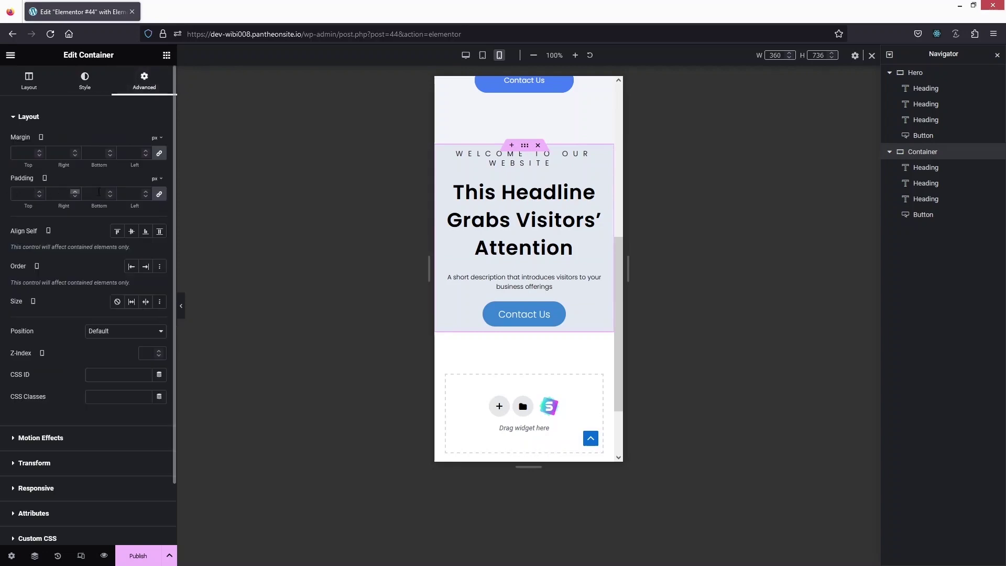
left_click(23, 194)
type("0")
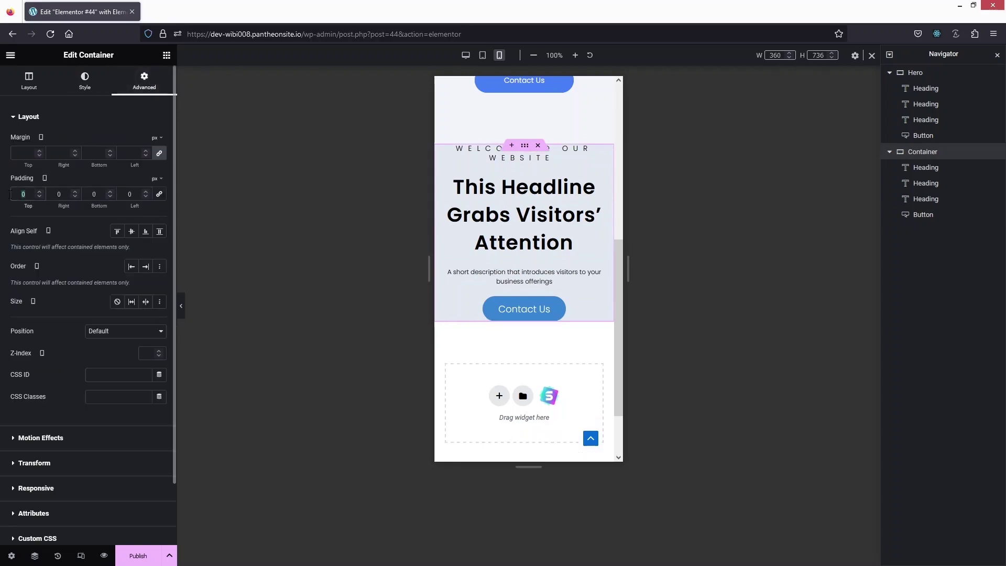
type("4")
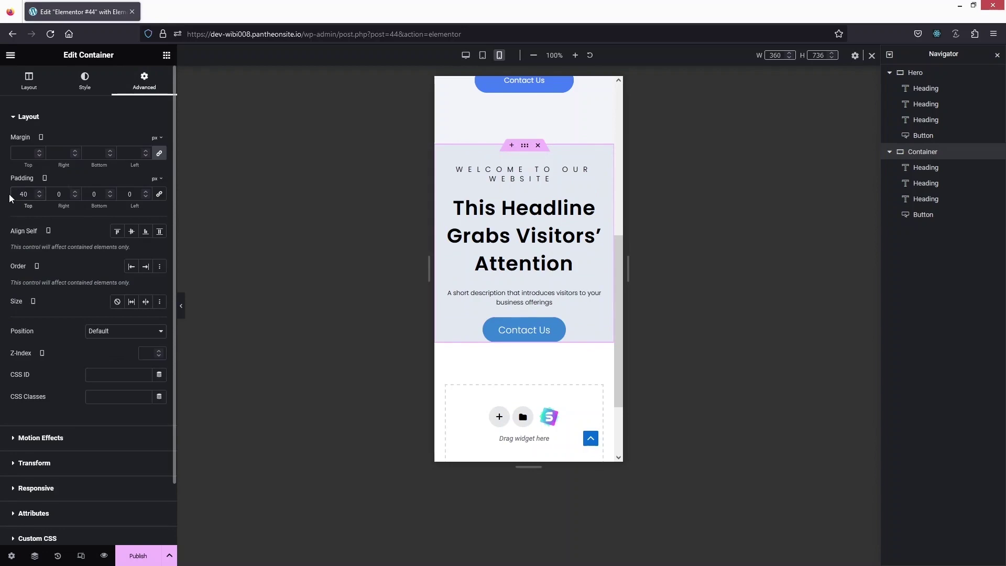
key("BackSpace")
type("6")
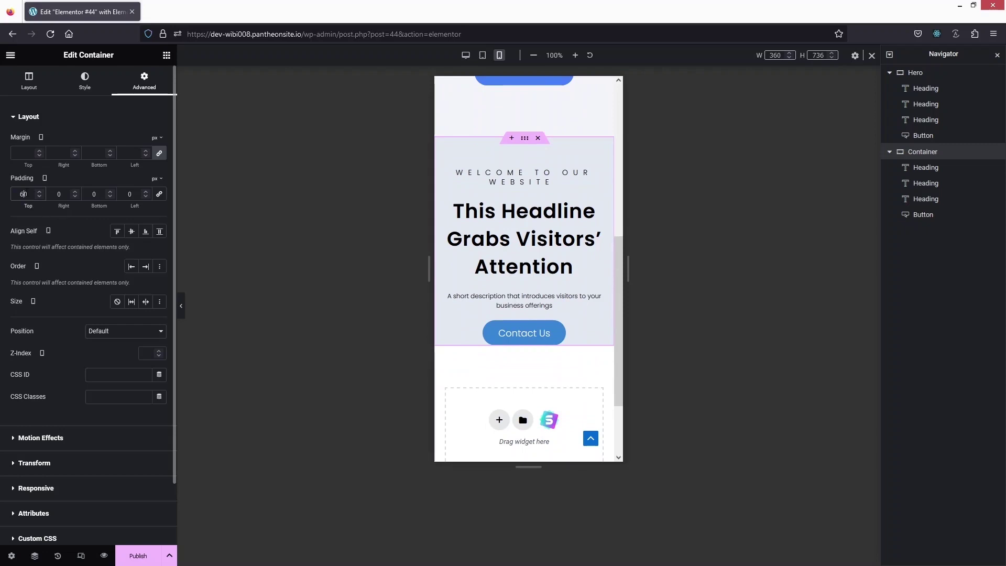
key("BackSpace")
type("8")
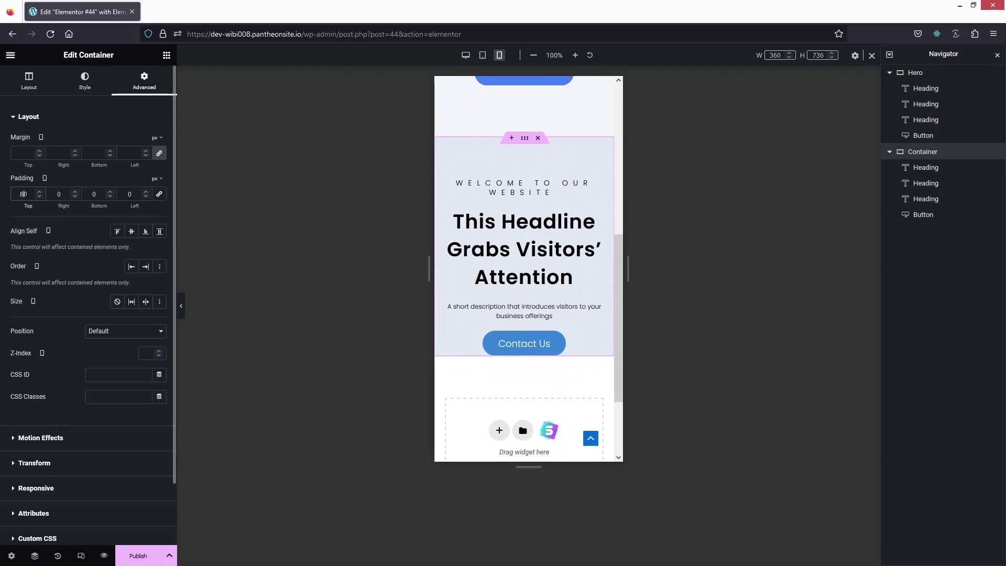
Set the new container's mobile bottom padding to 40 px.
double_click(82, 197)
type("40")
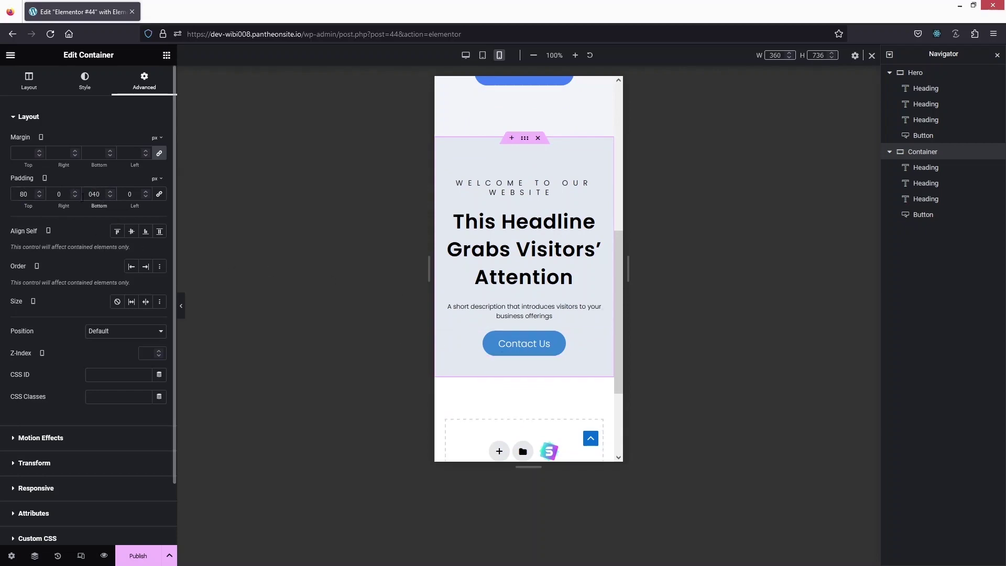
key("Return")
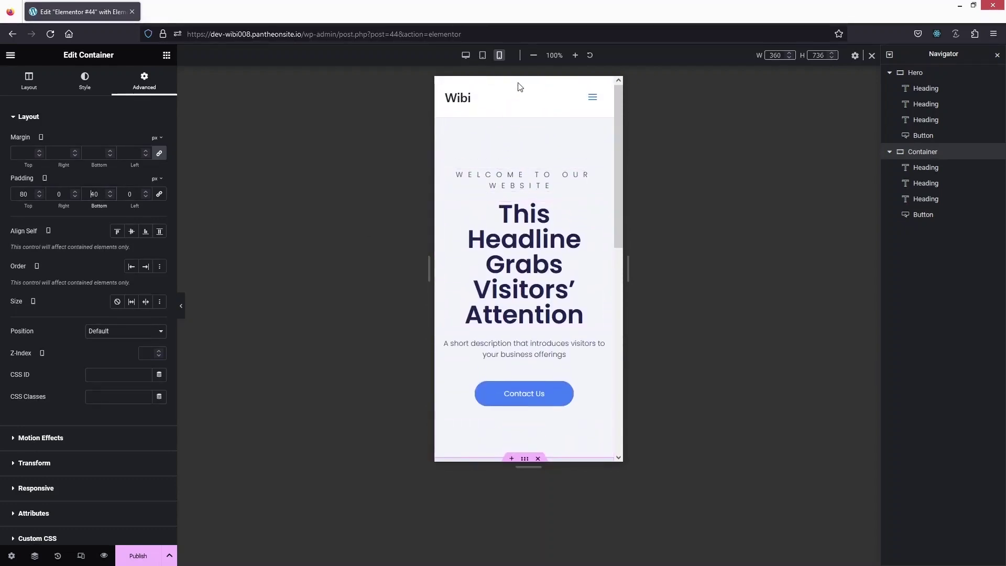
Delete the original hero section and reduce the remaining container's mobile top padding to 70 px and finally 60 px.
left_click(538, 120)
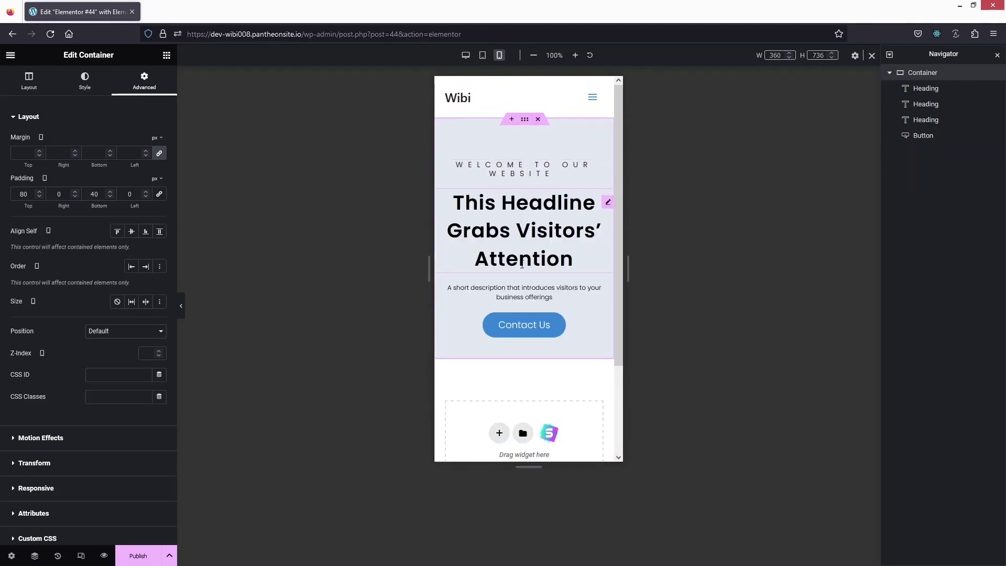
double_click(24, 194)
type("30")
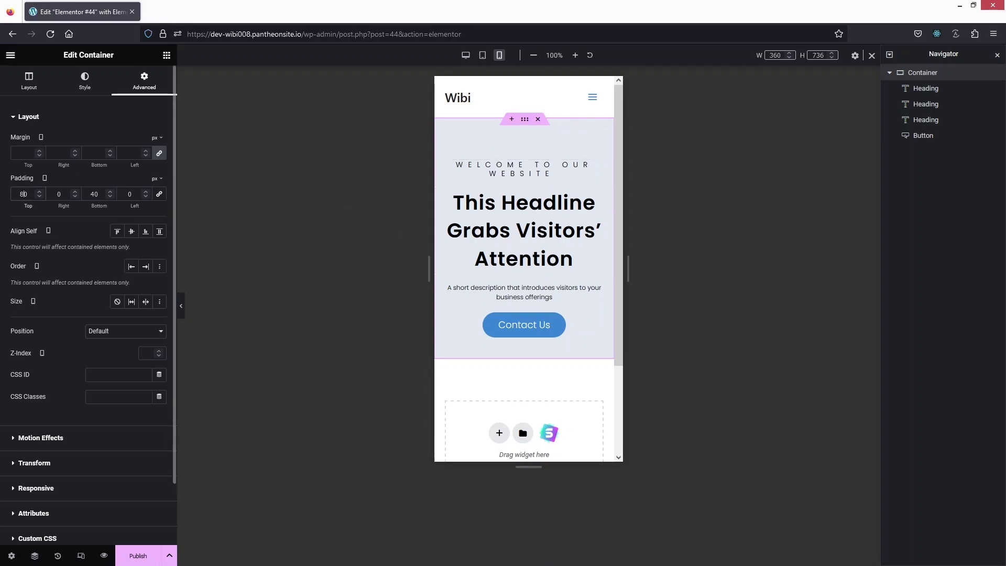
double_click(24, 194)
type("70")
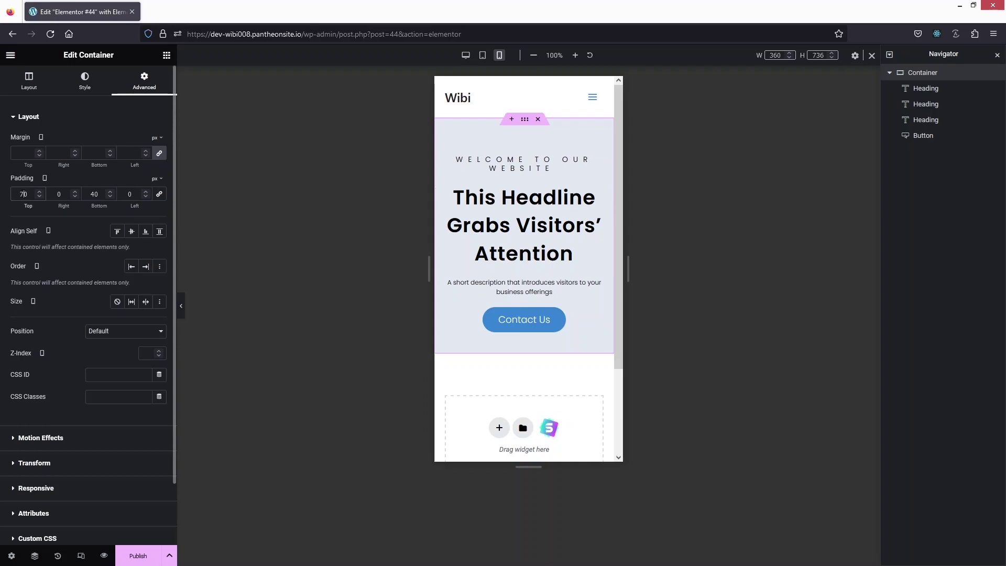
double_click(24, 194)
type("60")
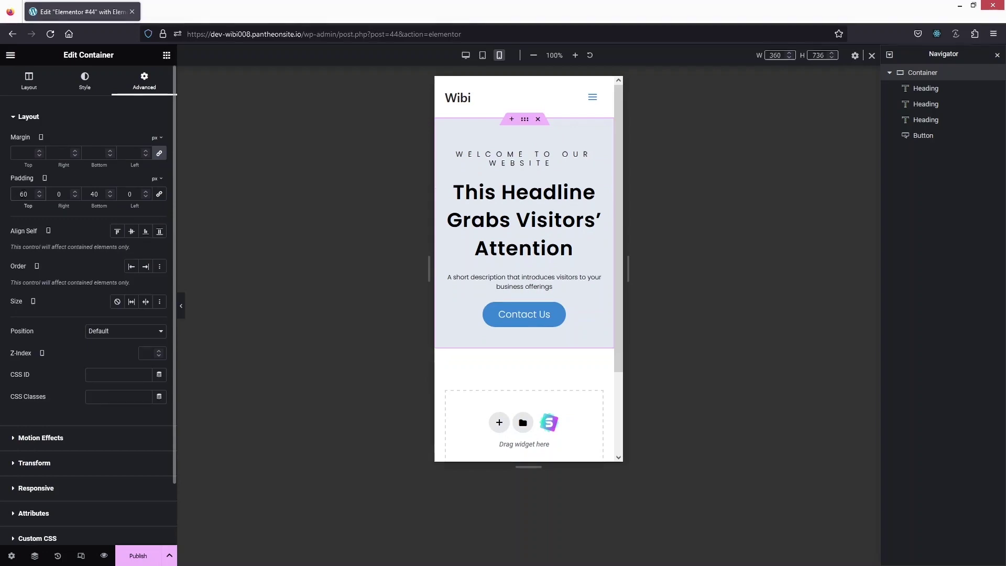
Set the container's desktop padding to 60 px on all sides, unlink the values and return to the mobile view.
left_click(466, 59)
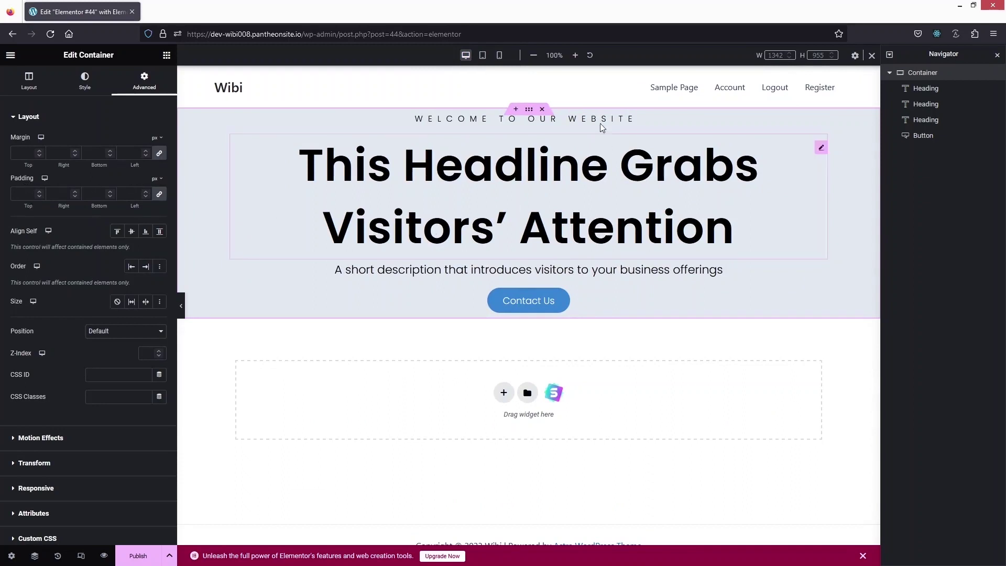
left_click(499, 55)
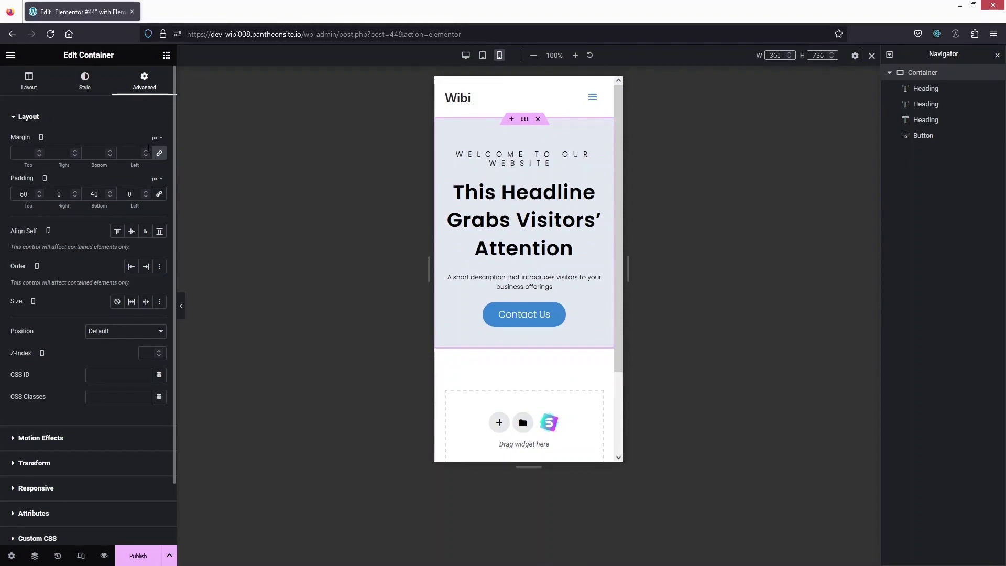
left_click(466, 55)
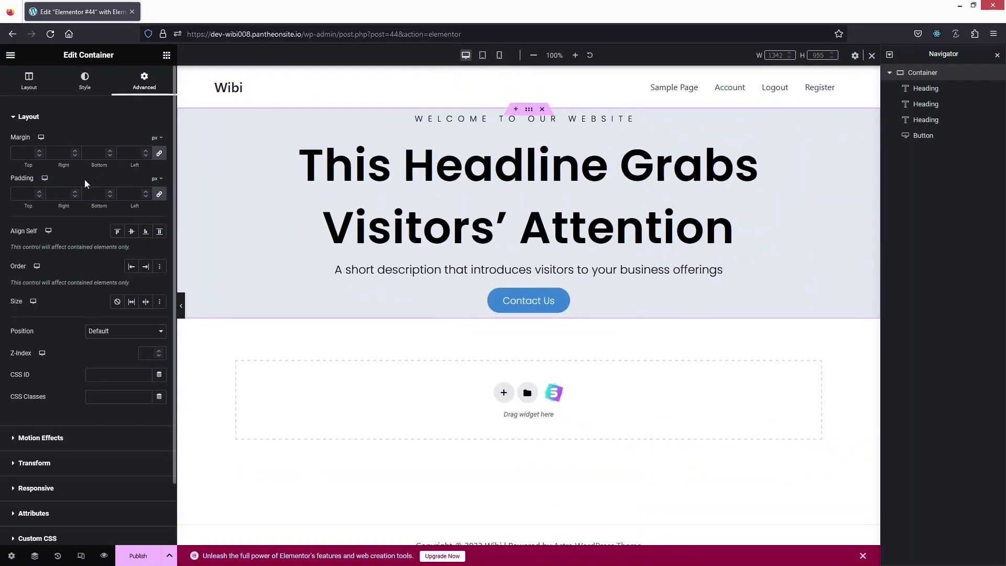
left_click(24, 191)
type("60")
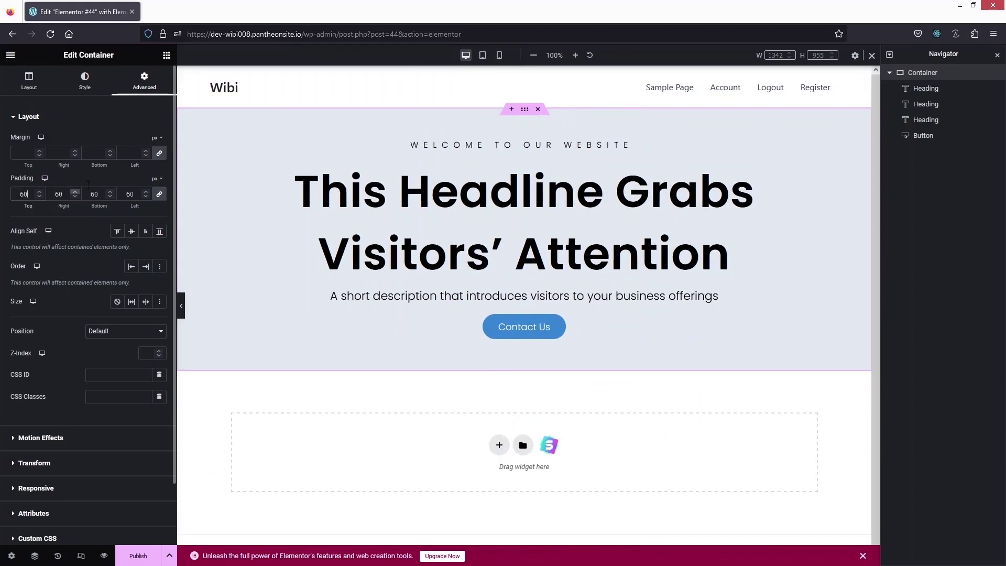
left_click(159, 194)
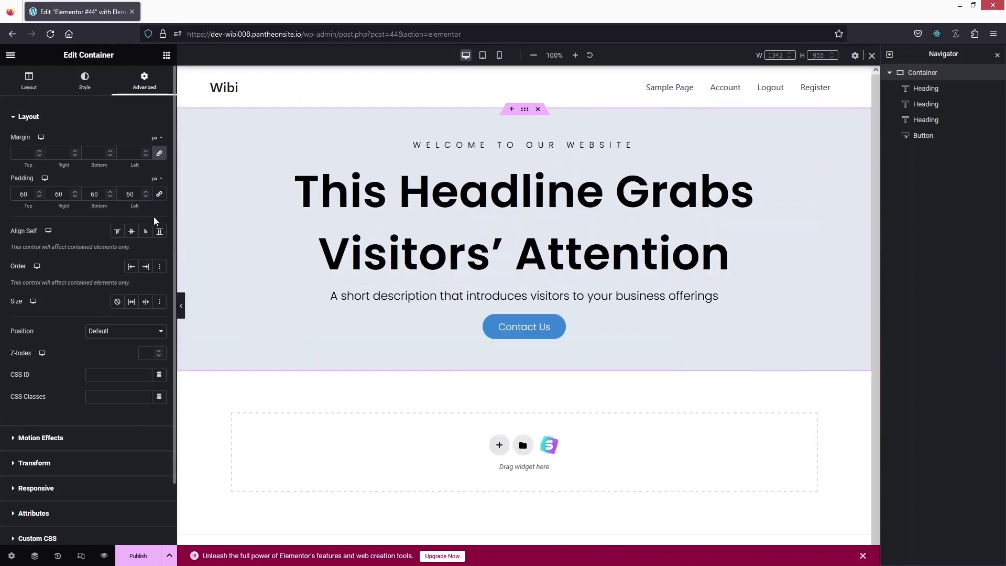
left_click(498, 57)
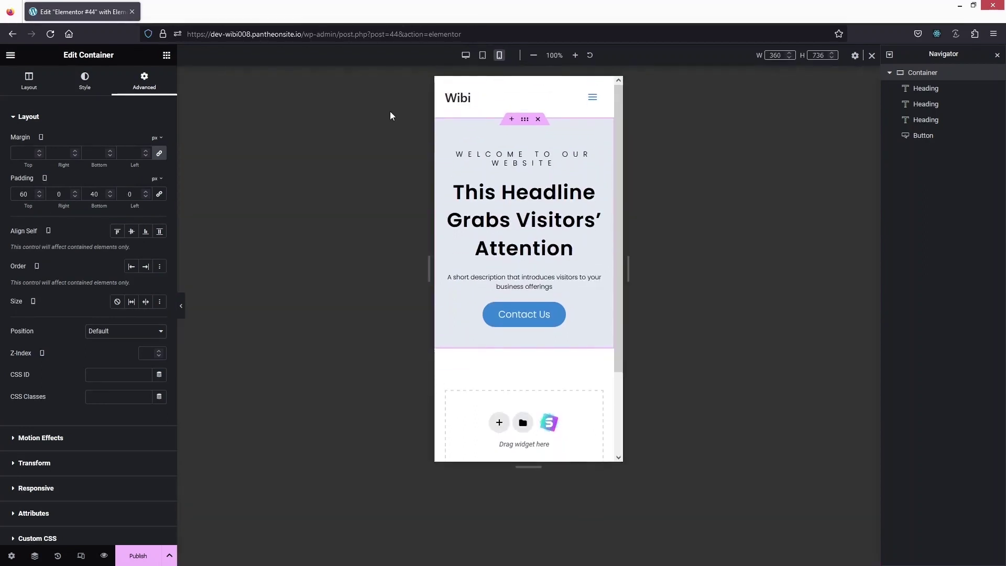